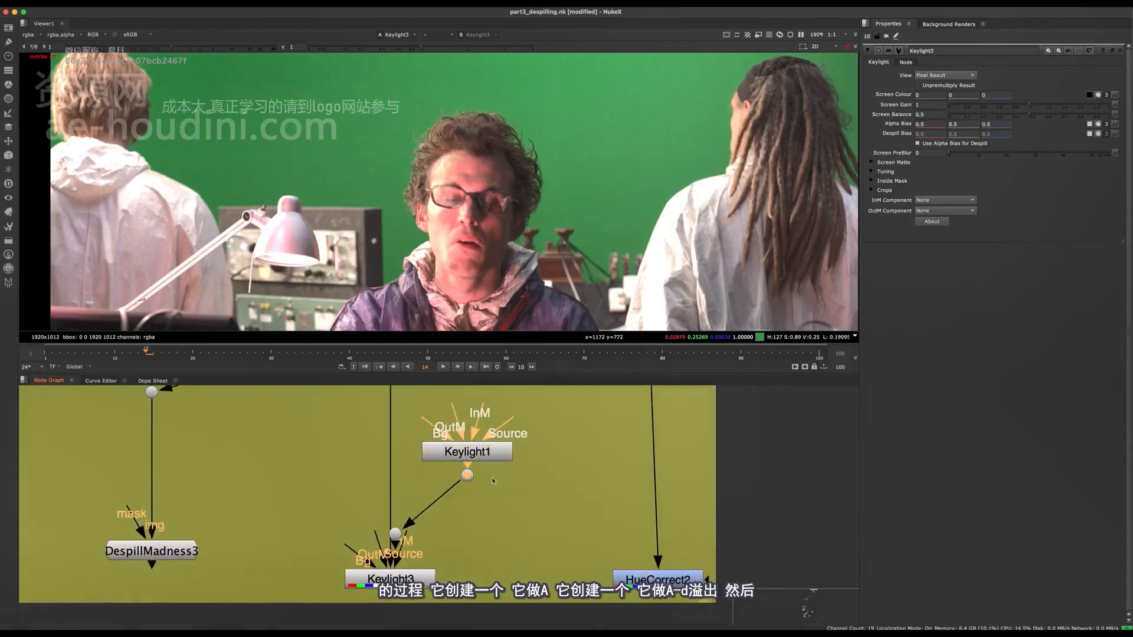
Detach the Keylight1 node from Keylight3 and branch its output into three separate dots spread beneath it
{"action": "key", "text": "ctrl+z"}
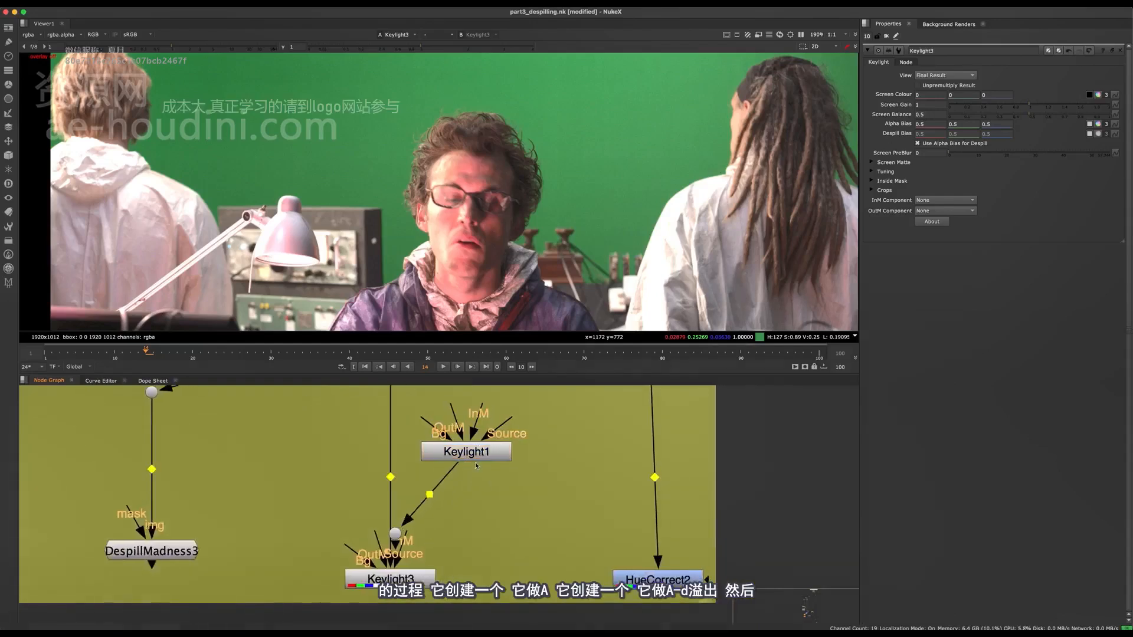
{"action": "left_click_drag", "start_coordinate": [454, 457], "coordinate": [509, 462]}
{"action": "left_click_drag", "start_coordinate": [396, 537], "coordinate": [430, 502]}
{"action": "key", "text": "shift+period"}
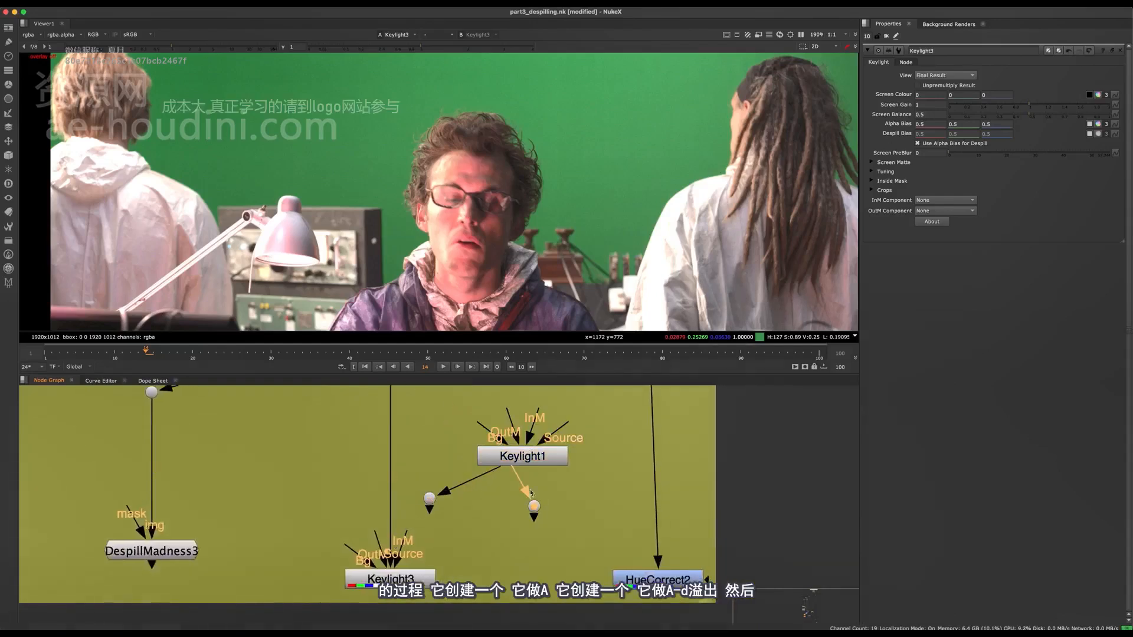
{"action": "left_click", "coordinate": [556, 487]}
{"action": "left_click_drag", "start_coordinate": [520, 465], "coordinate": [493, 536]}
{"action": "left_click", "coordinate": [581, 502]}
{"action": "key", "text": "period"}
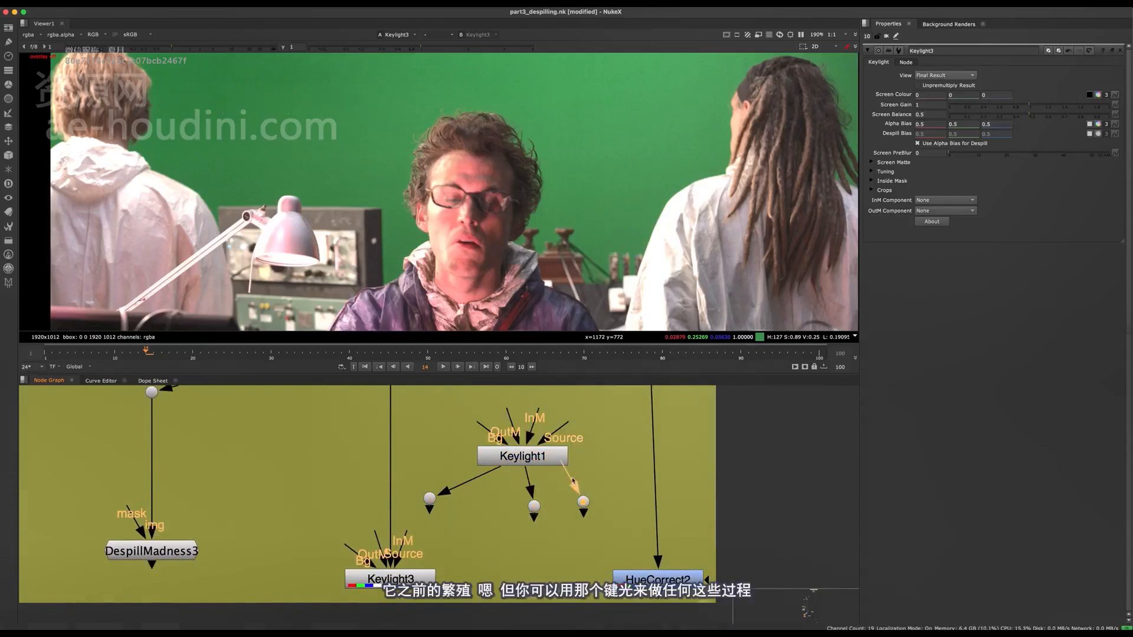
{"action": "left_click_drag", "start_coordinate": [580, 486], "coordinate": [608, 492]}
{"action": "left_click", "coordinate": [528, 511]}
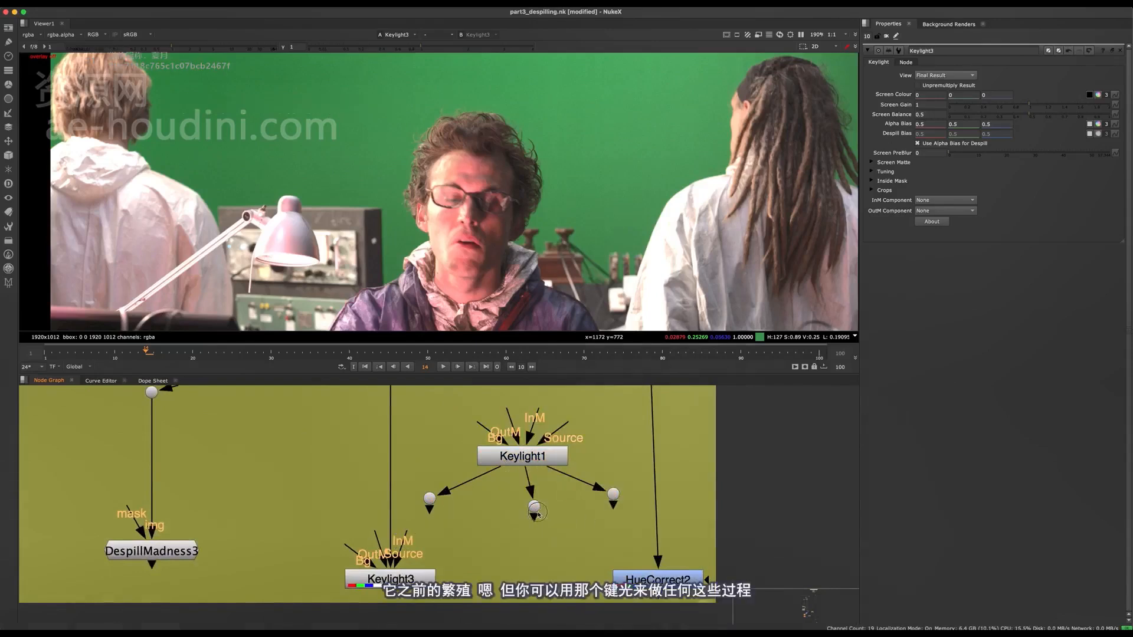
{"action": "left_click_drag", "start_coordinate": [535, 509], "coordinate": [528, 511]}
Delete the right-hand dot under Keylight1 and spread the two remaining dots further apart
{"action": "left_click_drag", "start_coordinate": [532, 461], "coordinate": [536, 468]}
{"action": "middle_click_drag", "start_coordinate": [537, 472], "coordinate": [478, 442]}
{"action": "scroll", "coordinate": [478, 442], "scroll_direction": "up", "scroll_amount": 2}
{"action": "left_click_drag", "start_coordinate": [495, 470], "coordinate": [441, 505]}
{"action": "left_click_drag", "start_coordinate": [377, 428], "coordinate": [333, 484]}
{"action": "left_click_drag", "start_coordinate": [488, 469], "coordinate": [442, 505]}
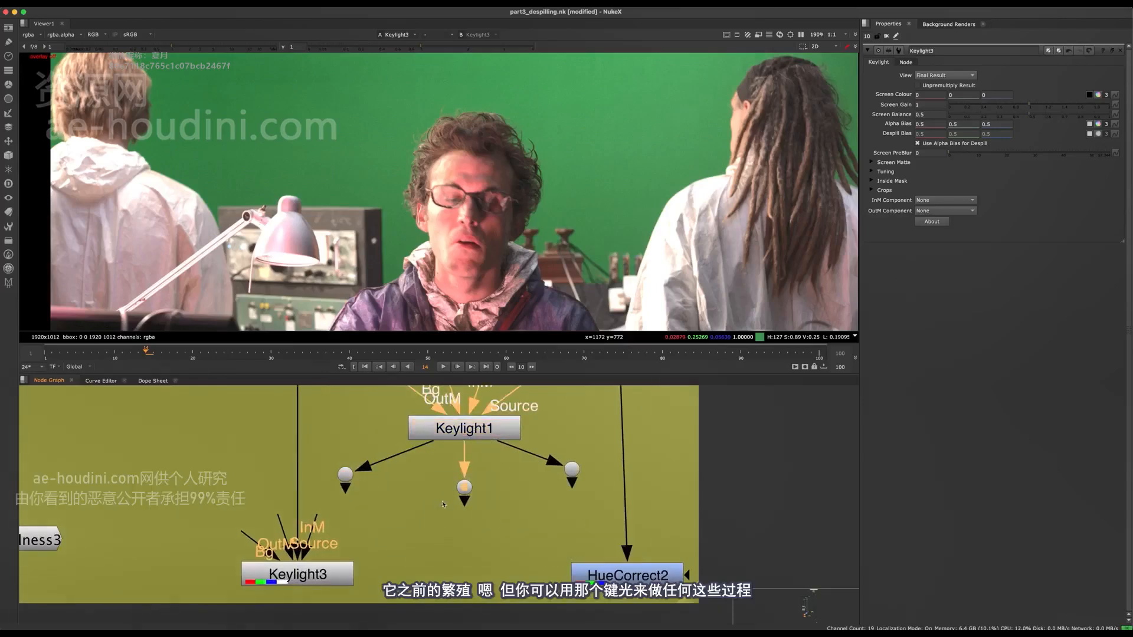
{"action": "middle_click_drag", "start_coordinate": [444, 505], "coordinate": [477, 532]}
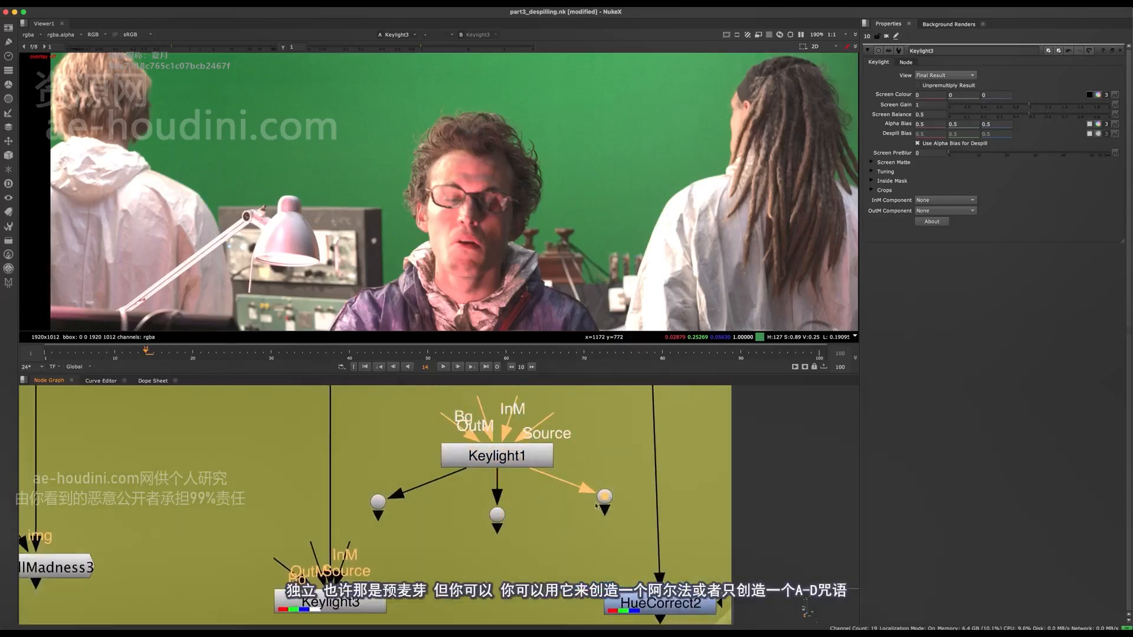
{"action": "middle_click_drag", "start_coordinate": [596, 506], "coordinate": [677, 497]}
{"action": "key", "text": "Delete"}
{"action": "left_click_drag", "start_coordinate": [464, 490], "coordinate": [486, 500]}
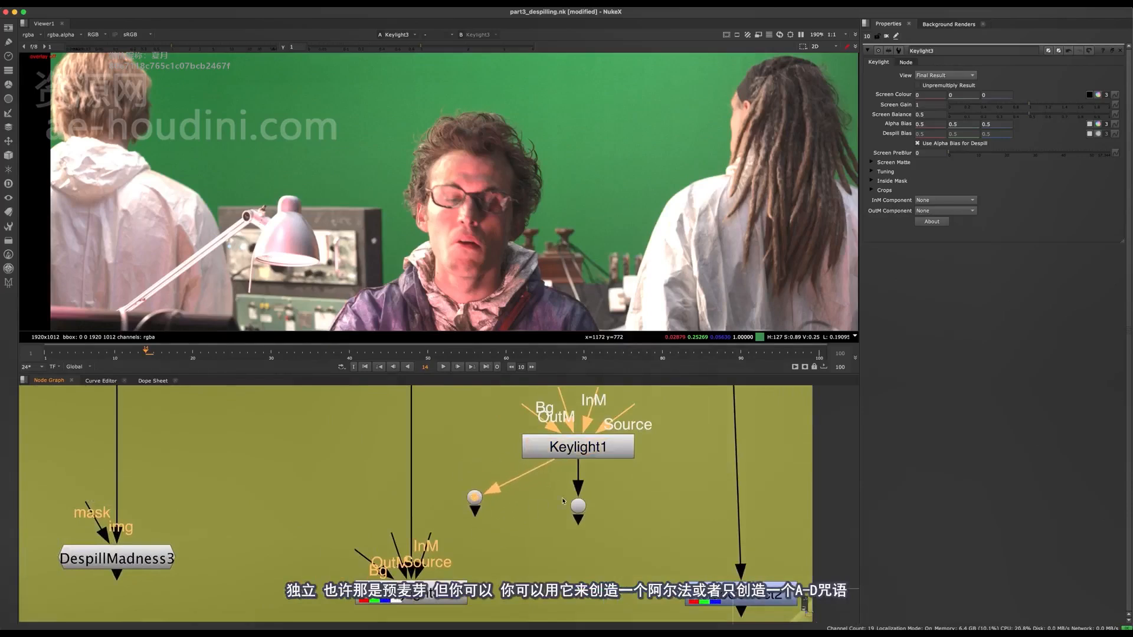
{"action": "left_click_drag", "start_coordinate": [578, 505], "coordinate": [648, 509]}
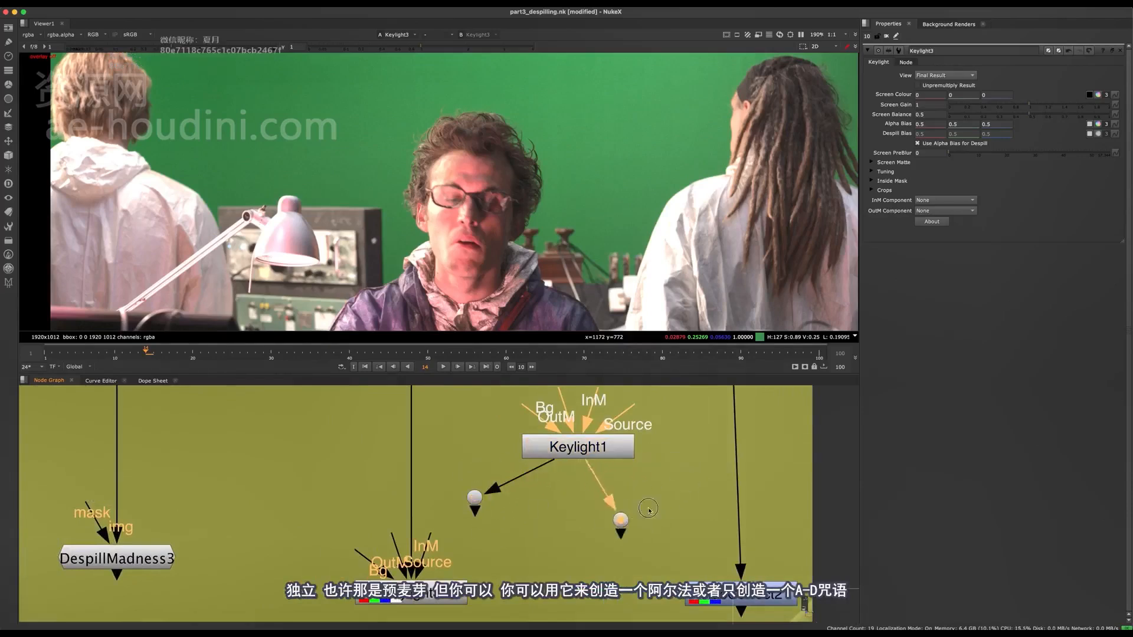
{"action": "left_click_drag", "start_coordinate": [405, 483], "coordinate": [668, 583]}
Connect the Source input of Keylight1 to the Read2 plate
{"action": "left_click_drag", "start_coordinate": [587, 448], "coordinate": [558, 467]}
{"action": "middle_click_drag", "start_coordinate": [557, 467], "coordinate": [540, 551]}
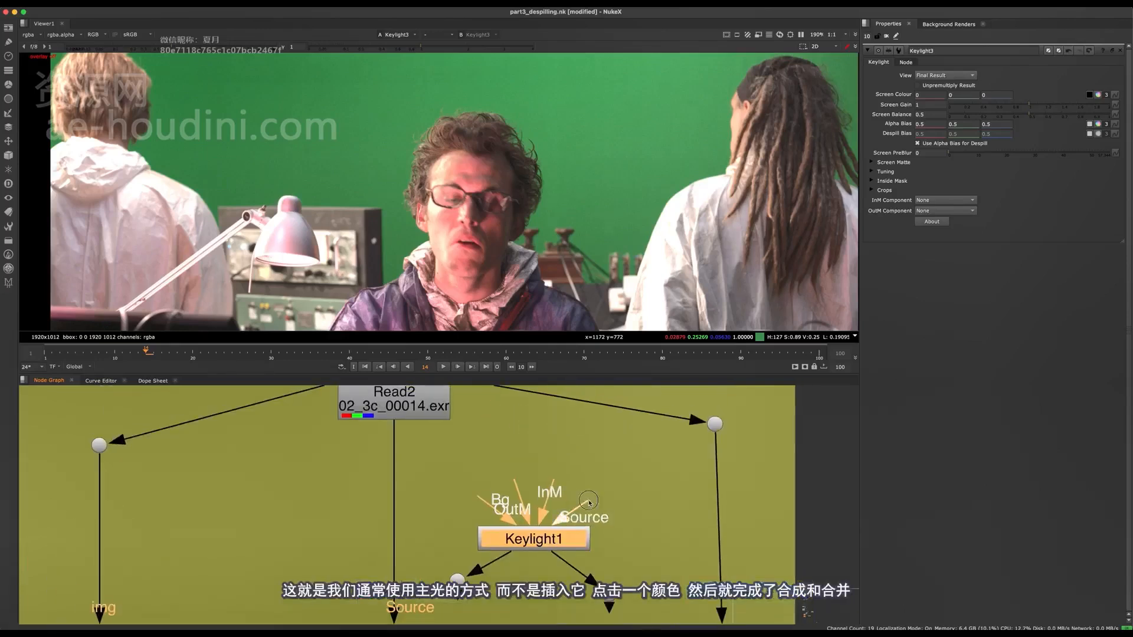
{"action": "left_click_drag", "start_coordinate": [581, 505], "coordinate": [412, 410]}
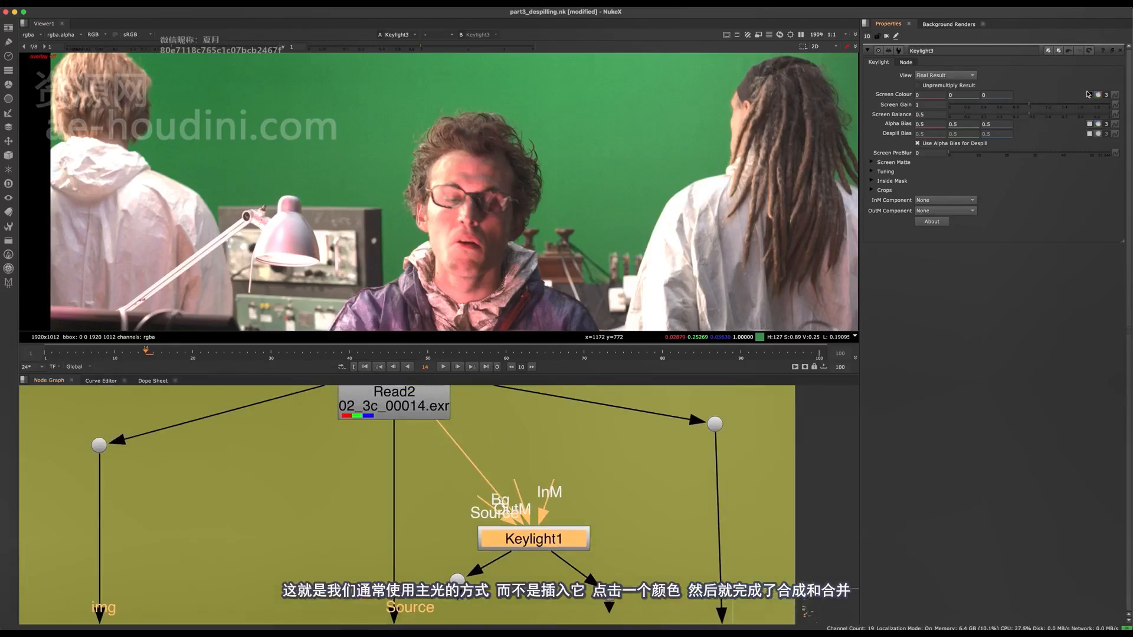
Sample the green backdrop beside the seated man's head as the screen colour of Keylight3
{"action": "key", "text": "d"}
{"action": "left_click_drag", "start_coordinate": [581, 171], "coordinate": [600, 190], "text": "ctrl+shift"}
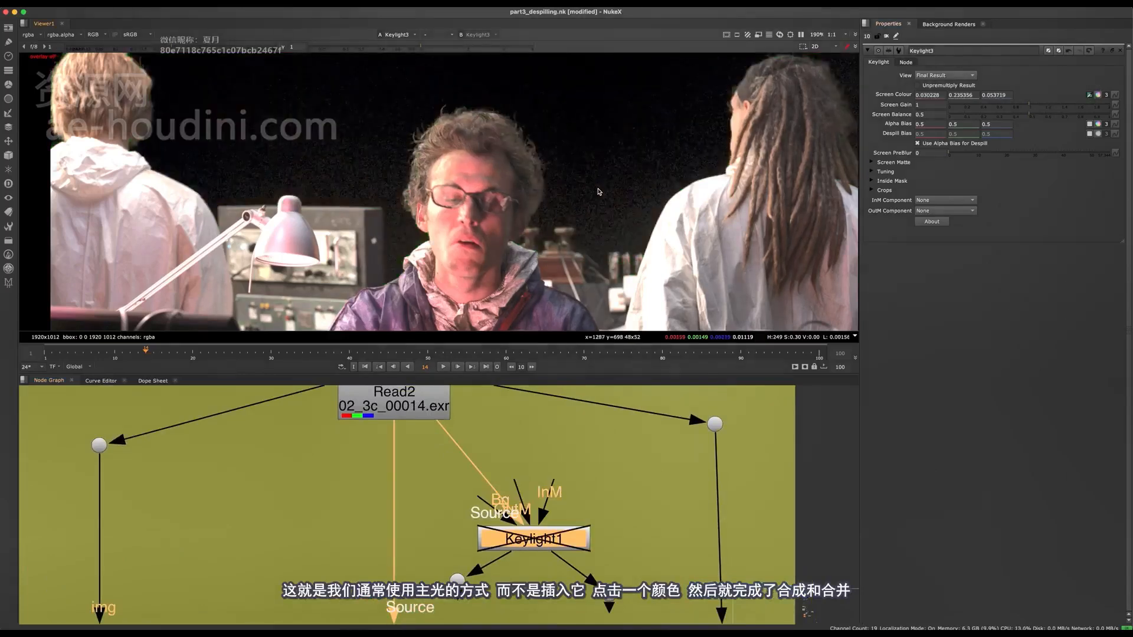
{"action": "key", "text": "d"}
{"action": "middle_click_drag", "start_coordinate": [536, 566], "coordinate": [533, 481]}
{"action": "left_click", "coordinate": [519, 476]}
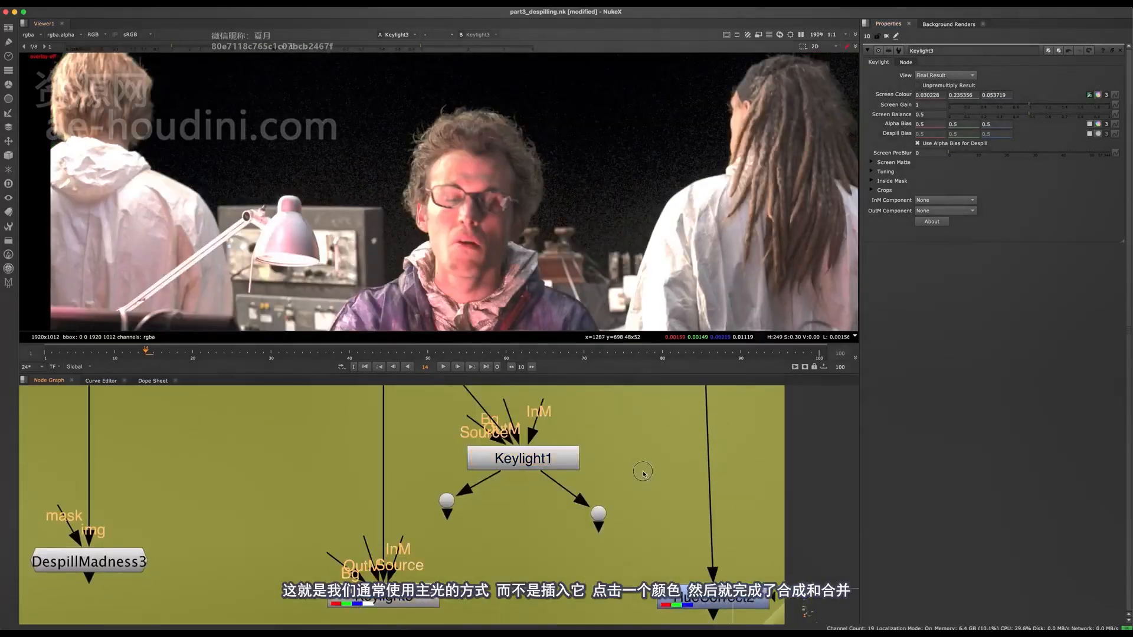
Delete Keylight1 together with its two dots, and delete the Keylight3 node connected to Read2
{"action": "scroll", "coordinate": [518, 477], "scroll_direction": "down", "scroll_amount": 3}
{"action": "left_click", "coordinate": [527, 488]}
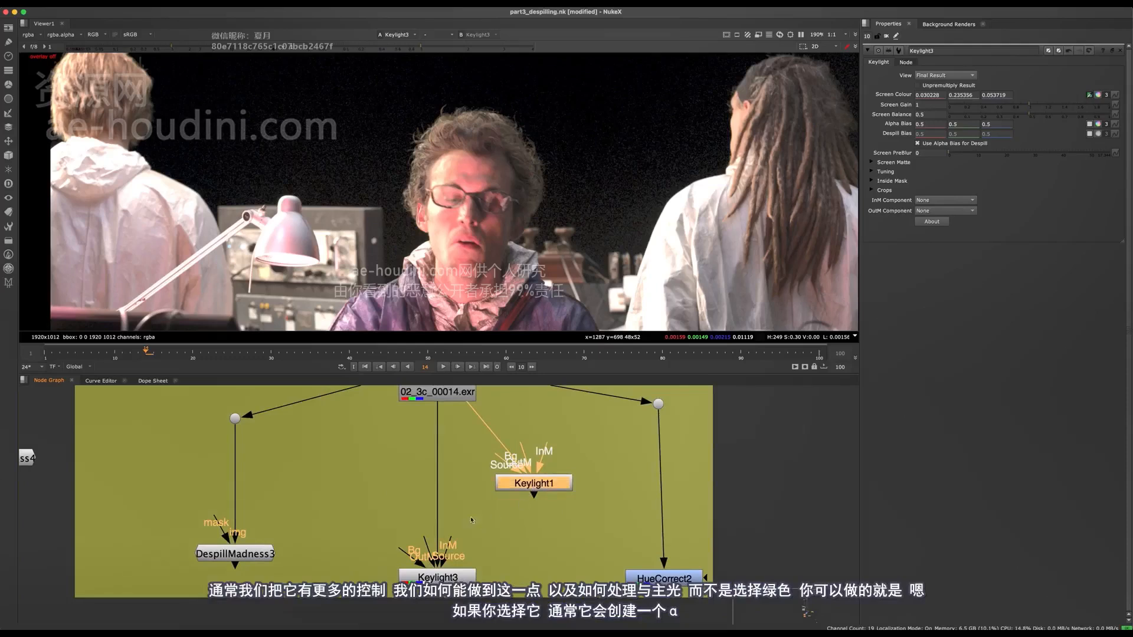
{"action": "key", "text": "Delete"}
{"action": "middle_click_drag", "start_coordinate": [470, 521], "coordinate": [549, 468]}
{"action": "left_click_drag", "start_coordinate": [529, 523], "coordinate": [523, 457]}
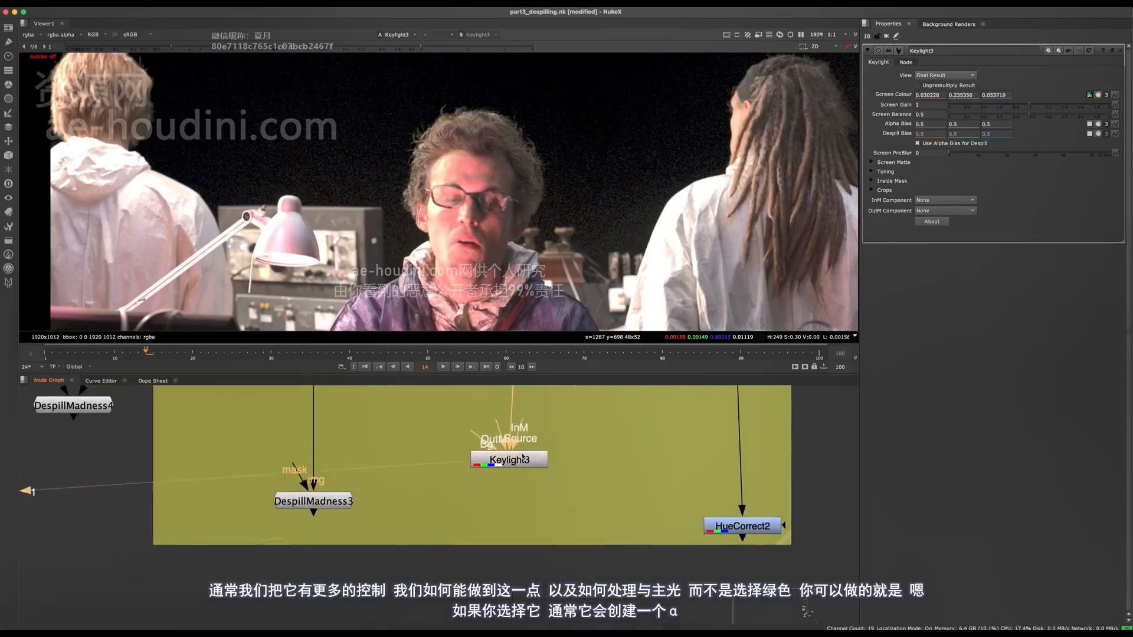
{"action": "key", "text": "d"}
{"action": "middle_click_drag", "start_coordinate": [519, 441], "coordinate": [499, 524]}
{"action": "key", "text": "d"}
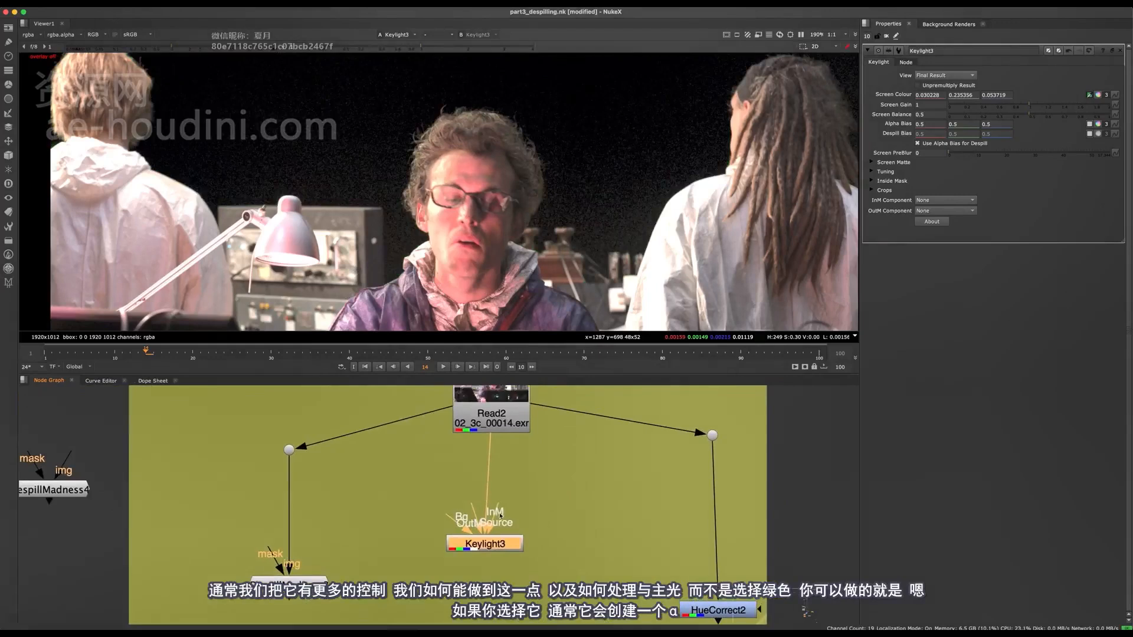
{"action": "key", "text": "Delete"}
Add a new Keylight node below Read2, connect its Source input to Read2 and show it in the viewer
{"action": "key", "text": "Tab"}
{"action": "type", "text": "key"}
{"action": "key", "text": "Return"}
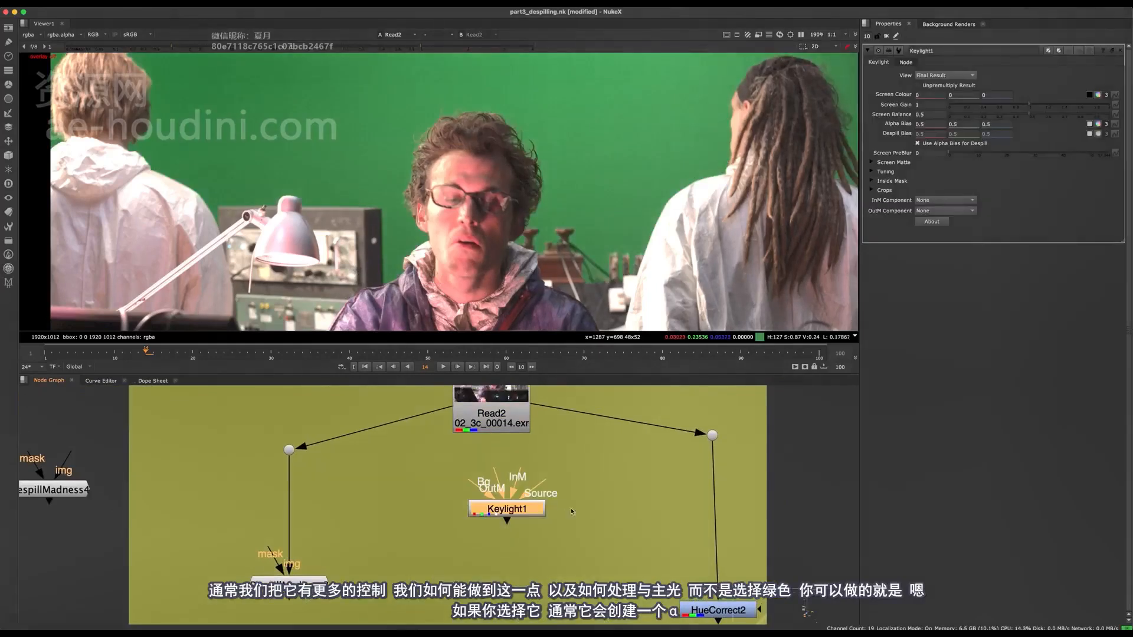
{"action": "left_click_drag", "start_coordinate": [521, 516], "coordinate": [516, 584]}
{"action": "key", "text": "1"}
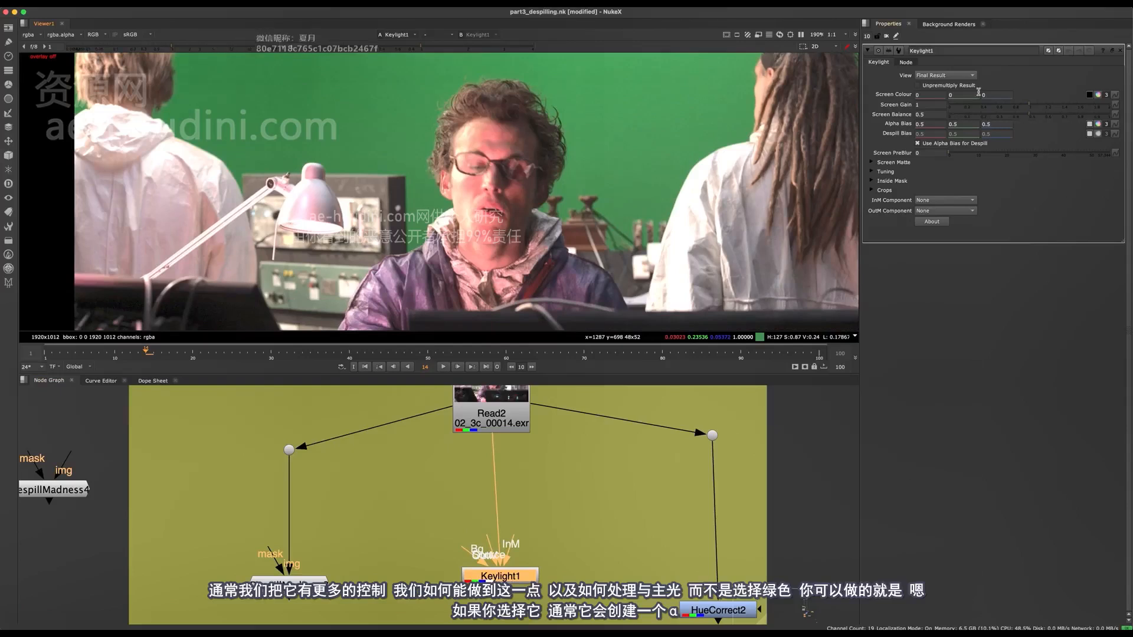
Align the new Keylight node directly beneath Read2 and set the green value of its screen colour to 1
{"action": "middle_click_drag", "start_coordinate": [772, 229], "coordinate": [769, 276]}
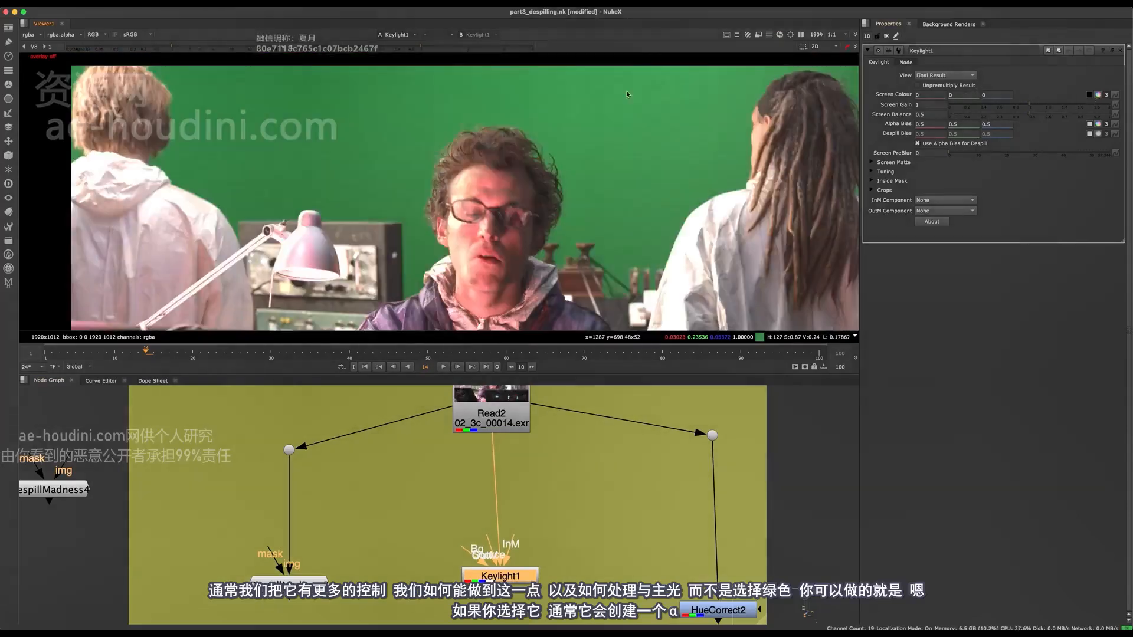
{"action": "middle_click_drag", "start_coordinate": [648, 201], "coordinate": [614, 223]}
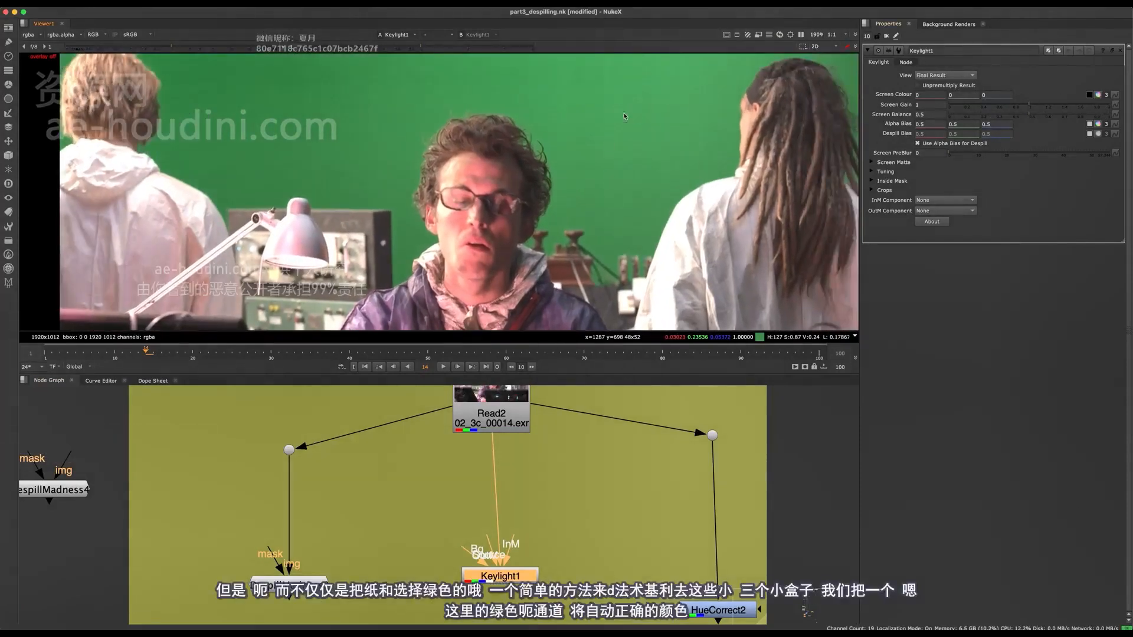
{"action": "left_click_drag", "start_coordinate": [508, 580], "coordinate": [499, 588]}
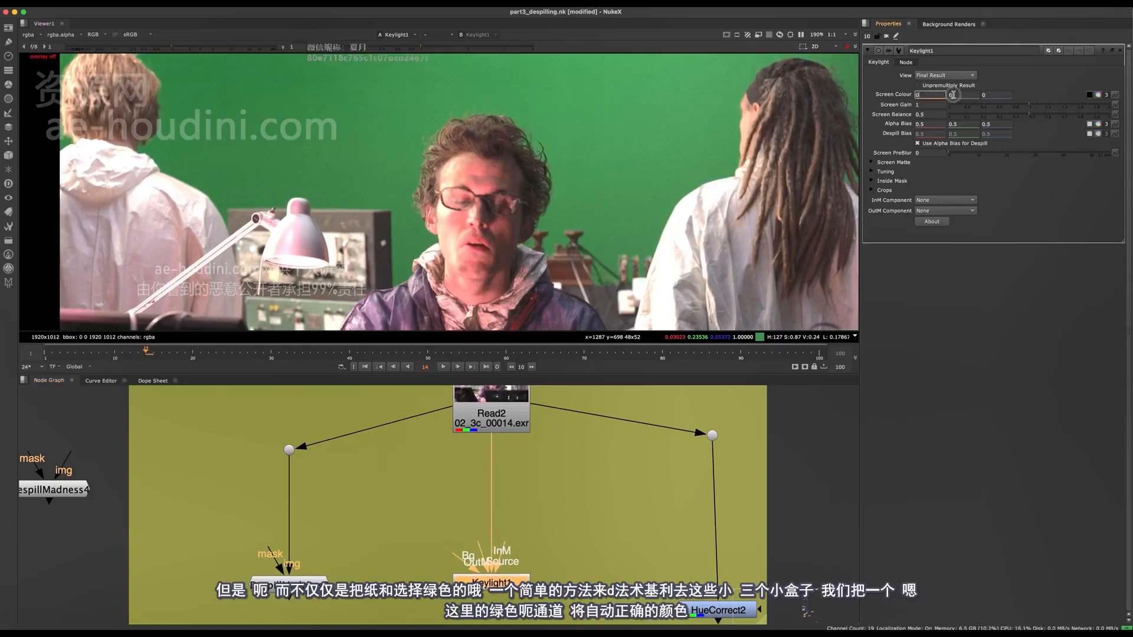
{"action": "left_click", "coordinate": [753, 247], "text": "ctrl"}
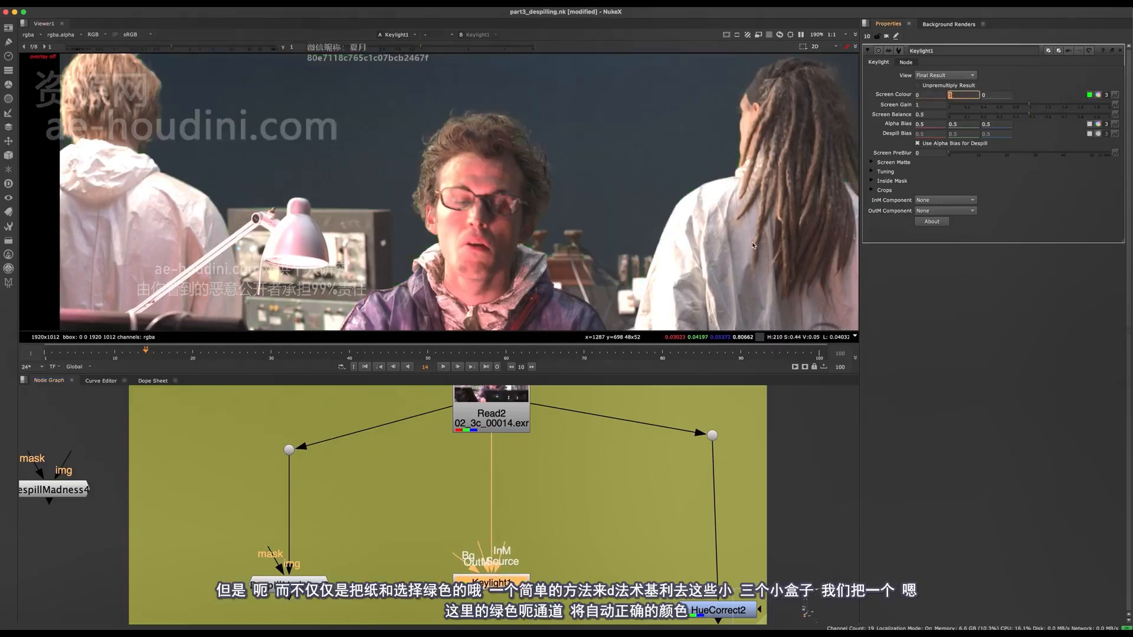
Examine the despilled plate as a whole and up close around the seated man's hair and face
{"action": "scroll", "coordinate": [494, 140], "scroll_direction": "down", "scroll_amount": 5}
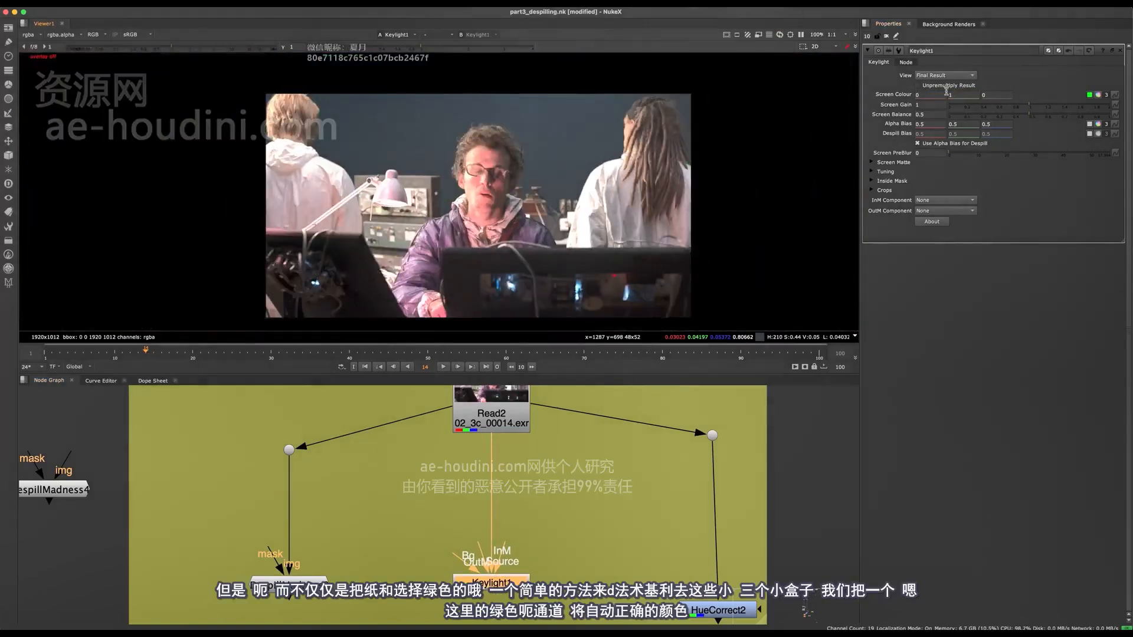
{"action": "scroll", "coordinate": [758, 166], "scroll_direction": "up", "scroll_amount": 2}
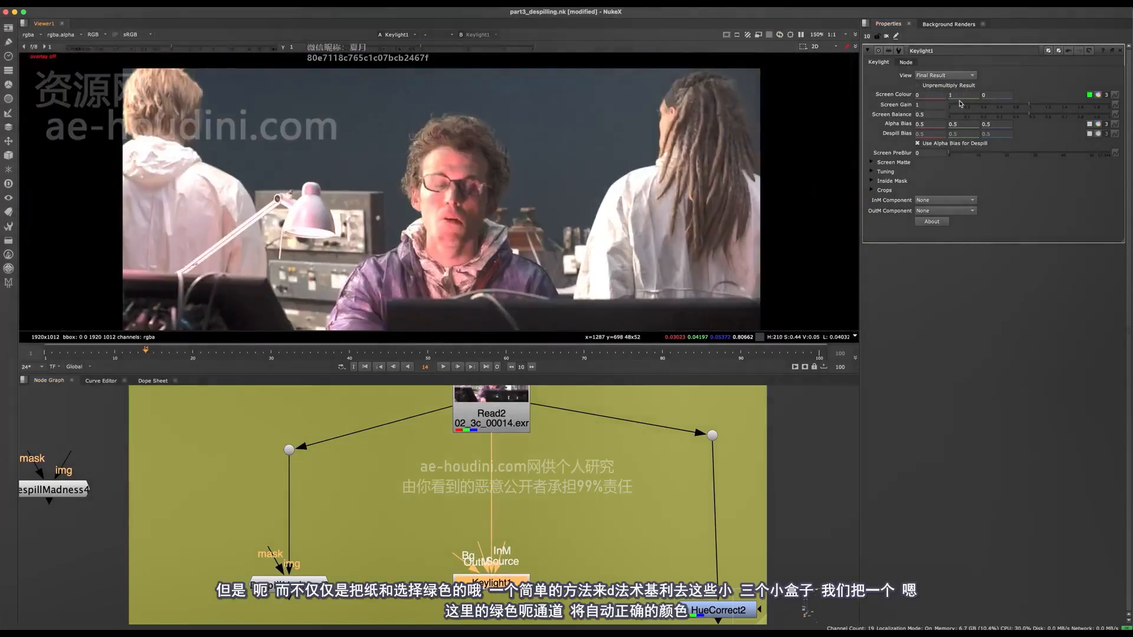
{"action": "scroll", "coordinate": [559, 127], "scroll_direction": "down", "scroll_amount": 3}
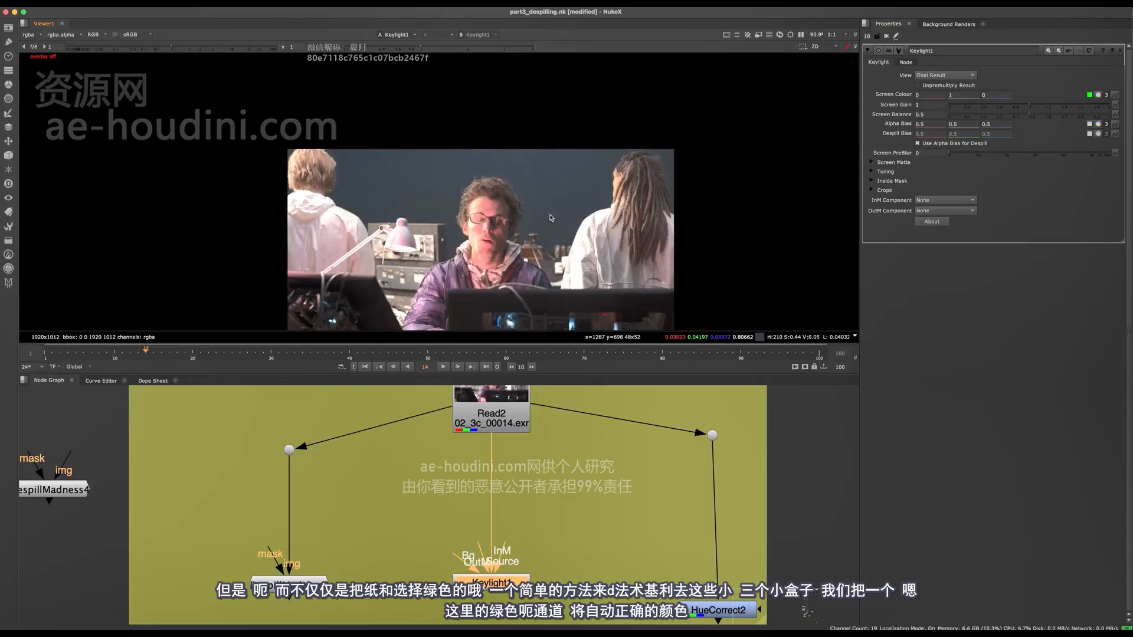
{"action": "scroll", "coordinate": [559, 126], "scroll_direction": "up", "scroll_amount": 6}
{"action": "middle_click_drag", "start_coordinate": [558, 126], "coordinate": [512, 100]}
{"action": "middle_click_drag", "start_coordinate": [545, 177], "coordinate": [596, 115]}
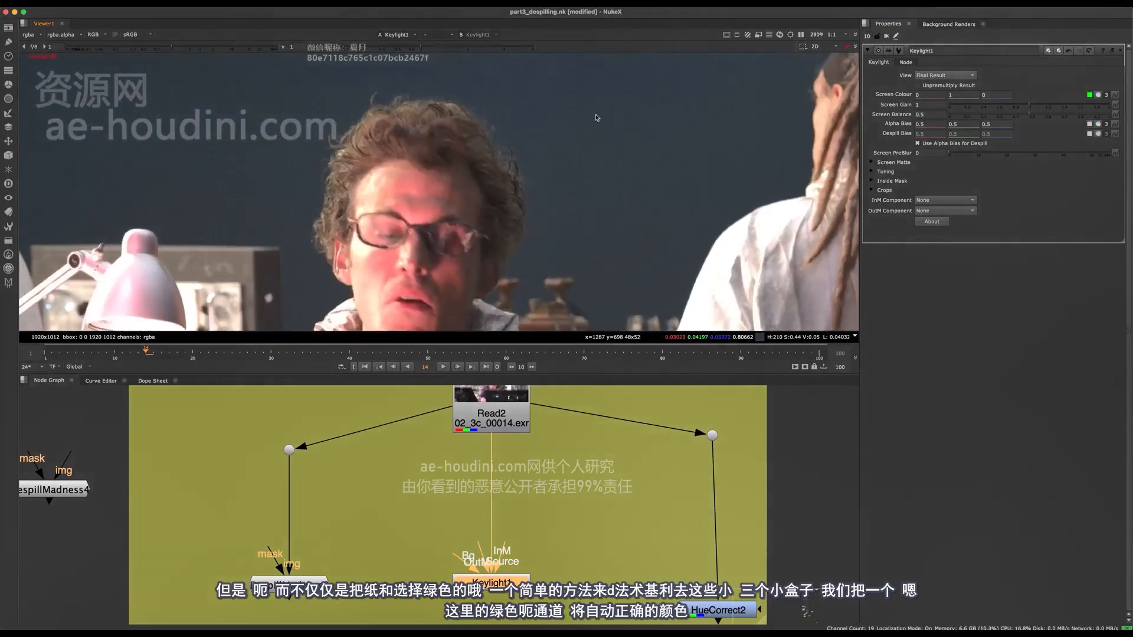
{"action": "scroll", "coordinate": [472, 171], "scroll_direction": "down", "scroll_amount": 2}
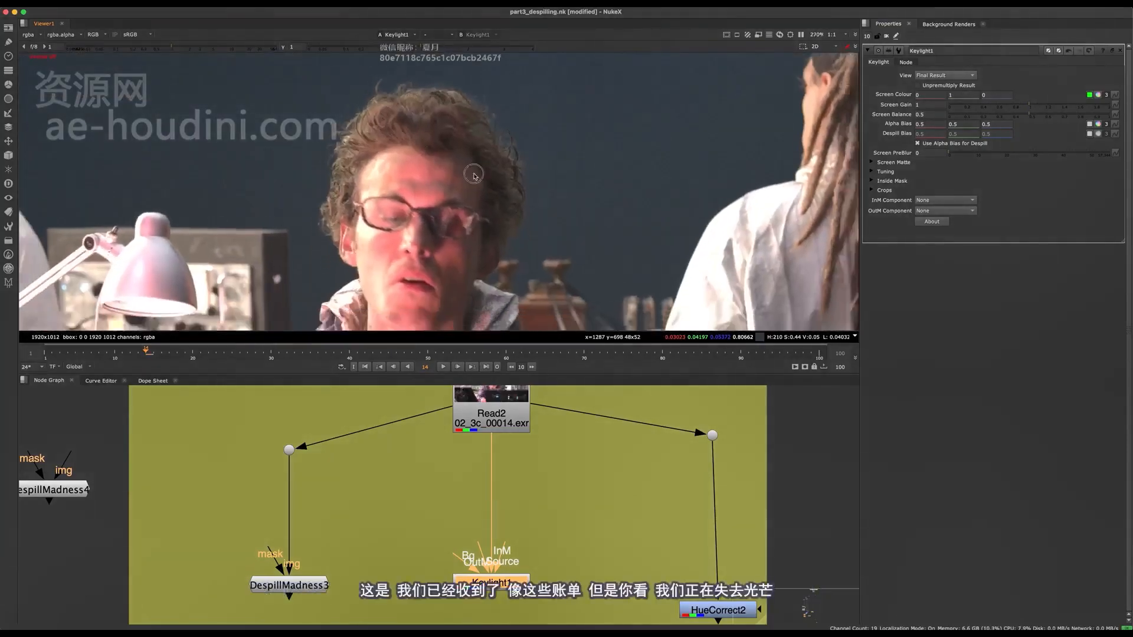
{"action": "scroll", "coordinate": [502, 180], "scroll_direction": "up", "scroll_amount": 2}
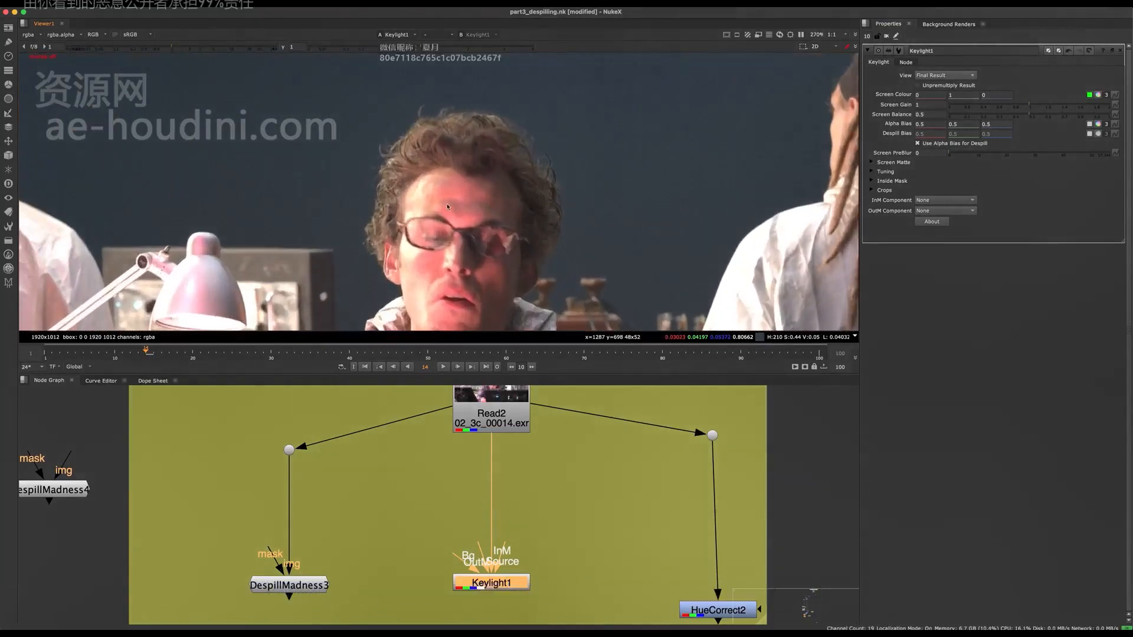
{"action": "middle_click_drag", "start_coordinate": [379, 180], "coordinate": [445, 140]}
{"action": "scroll", "coordinate": [453, 163], "scroll_direction": "up", "scroll_amount": 3}
Show the DespillMadness3 result in the viewer and open the node's settings
{"action": "middle_click_drag", "start_coordinate": [370, 563], "coordinate": [405, 496]}
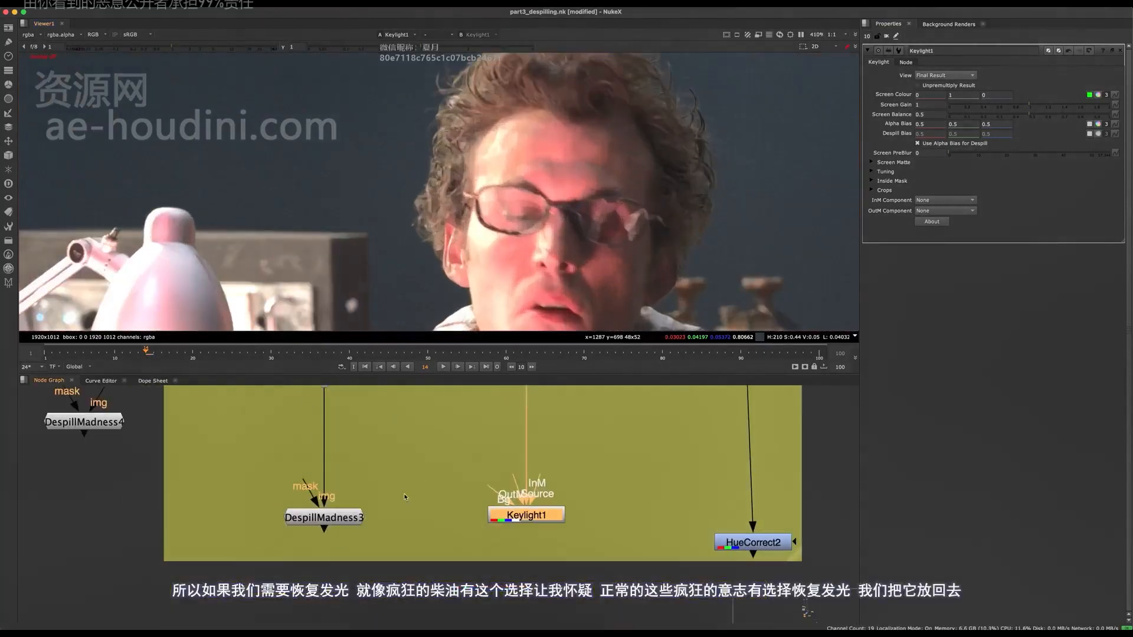
{"action": "left_click", "coordinate": [325, 517]}
{"action": "key", "text": "1"}
{"action": "middle_click_drag", "start_coordinate": [417, 292], "coordinate": [406, 380]}
{"action": "double_click", "coordinate": [325, 516]}
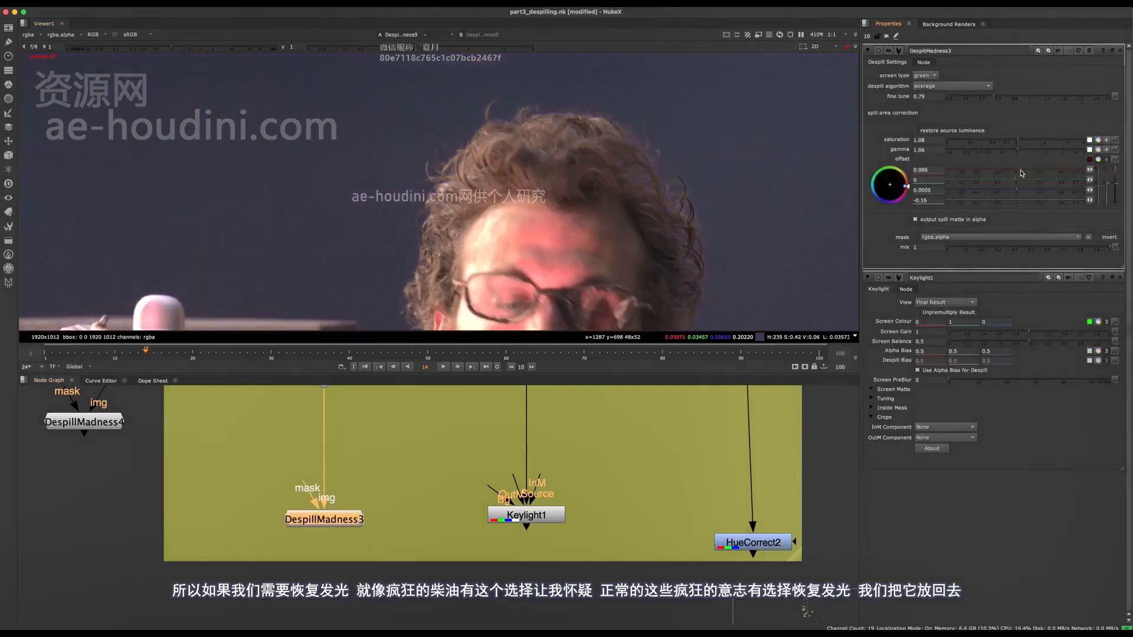
Enable restore source luminance on DespillMadness3, set the fourth offset value to 0.0005 and disable output spill matte in alpha
{"action": "left_click", "coordinate": [930, 133]}
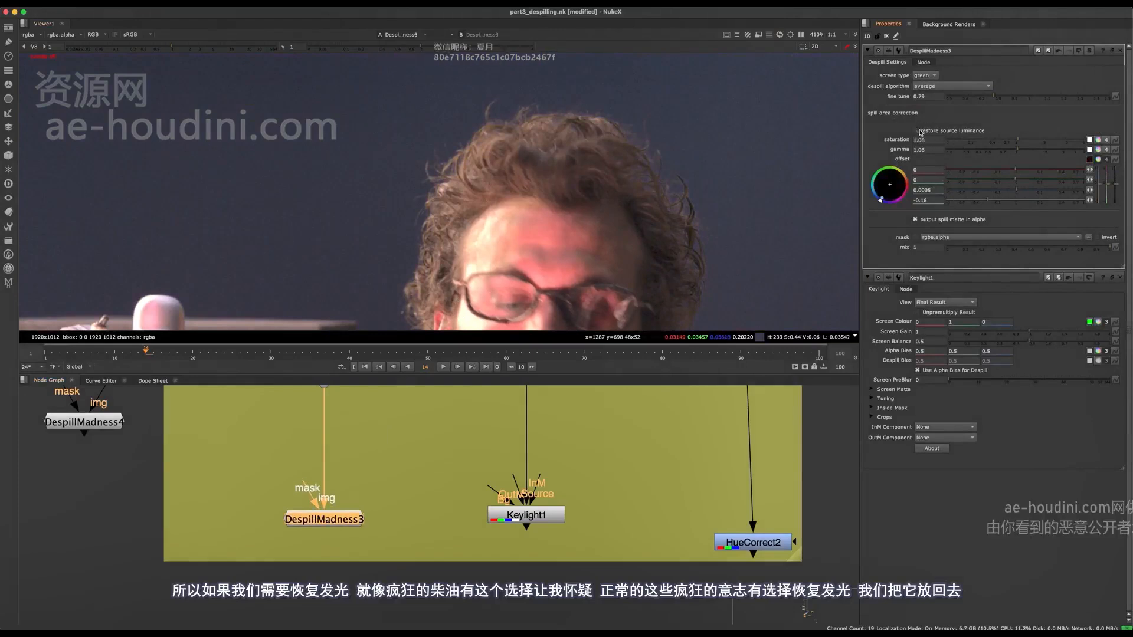
{"action": "left_click", "coordinate": [1014, 202]}
{"action": "left_click", "coordinate": [929, 219]}
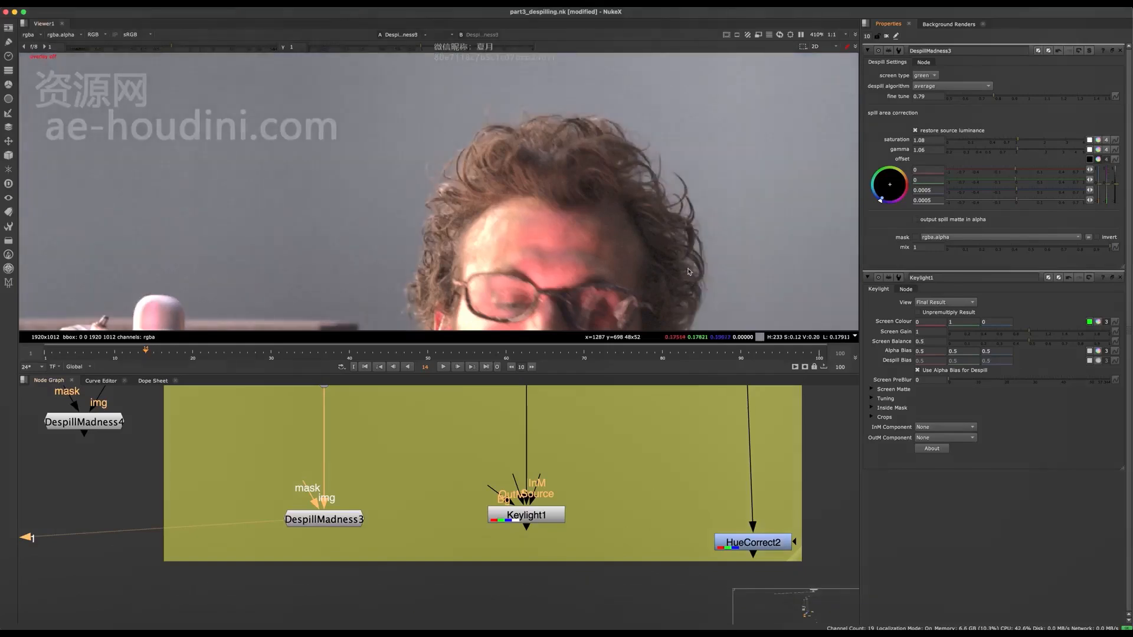
{"action": "left_click", "coordinate": [952, 135]}
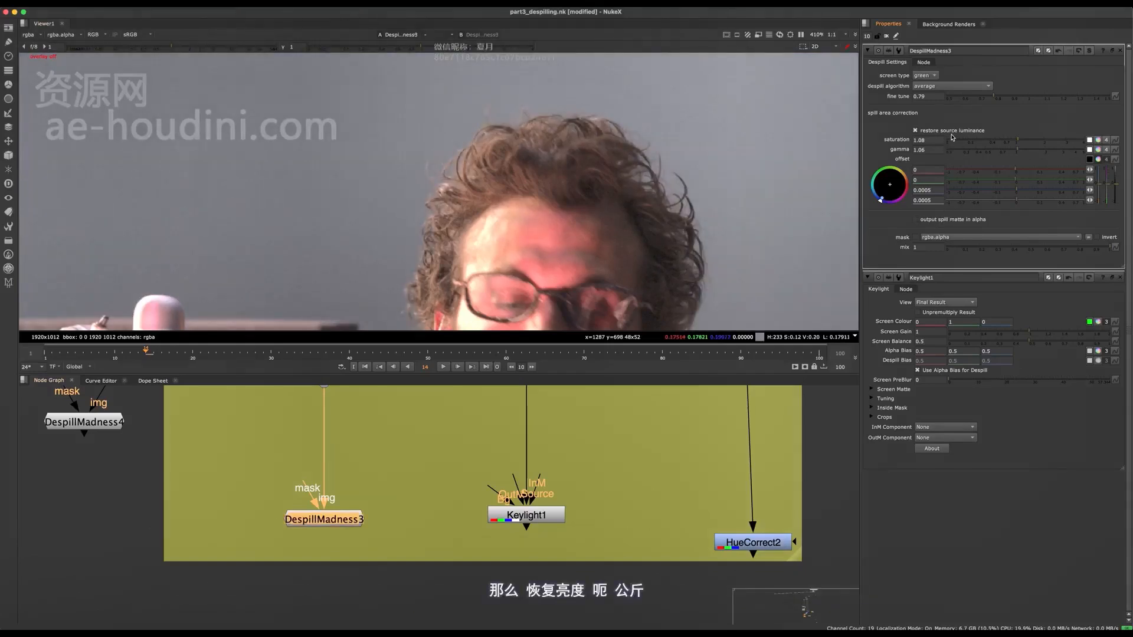
{"action": "left_click", "coordinate": [955, 129]}
{"action": "left_click", "coordinate": [956, 129]}
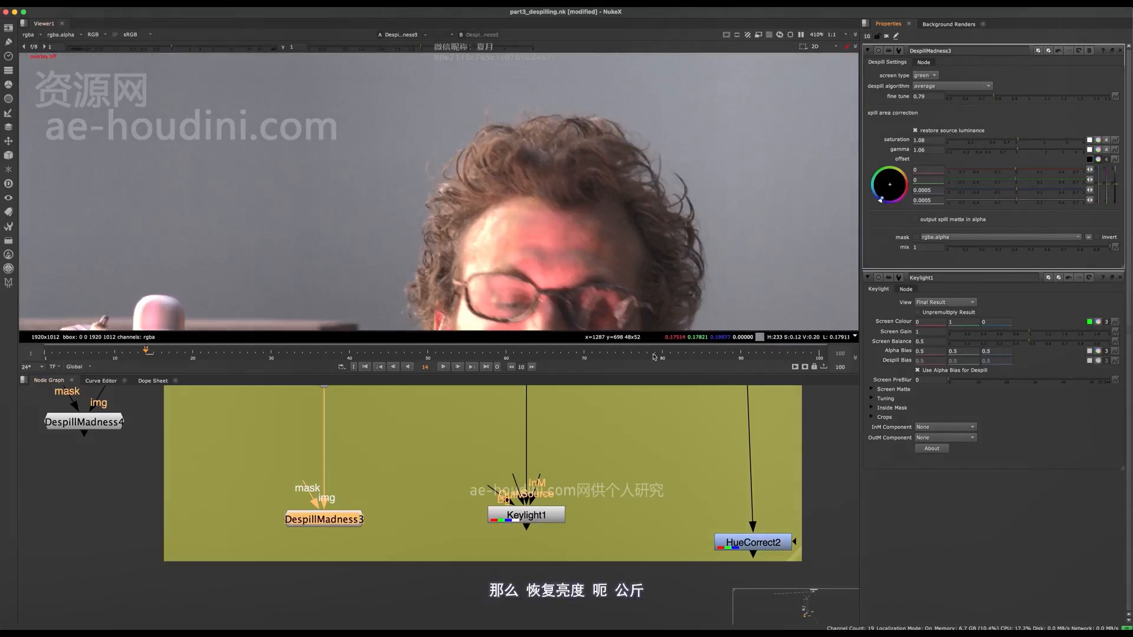
Show the Keylight1 result in the viewer again and close the DespillMadness3 settings
{"action": "left_click_drag", "start_coordinate": [628, 430], "coordinate": [417, 600]}
{"action": "key", "text": "1"}
{"action": "double_click", "coordinate": [515, 513]}
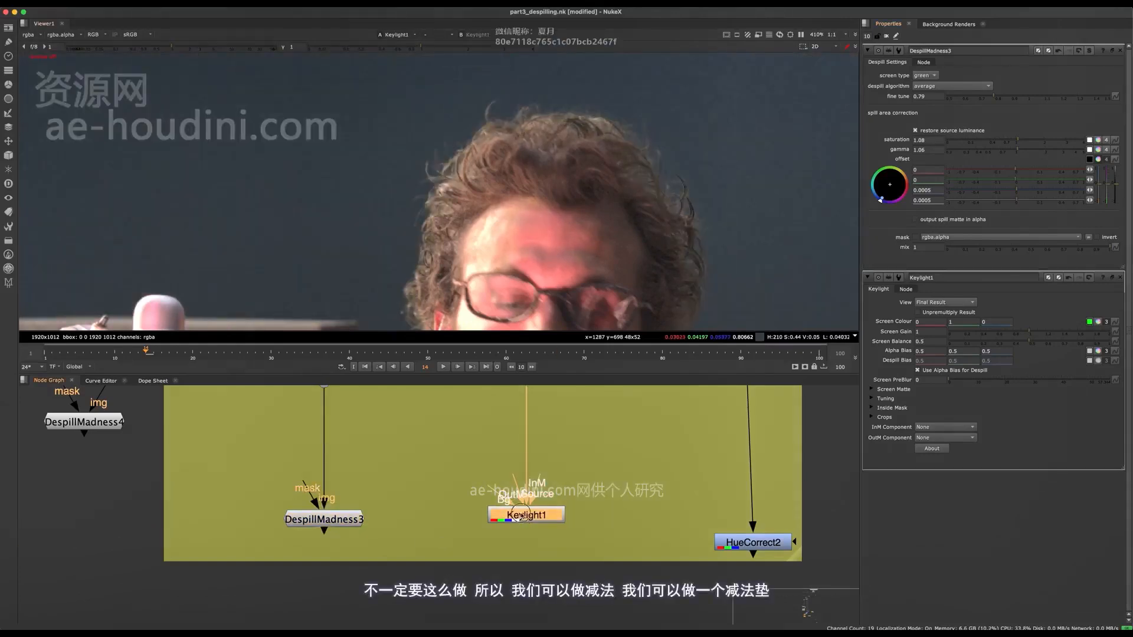
{"action": "left_click", "coordinate": [1121, 252]}
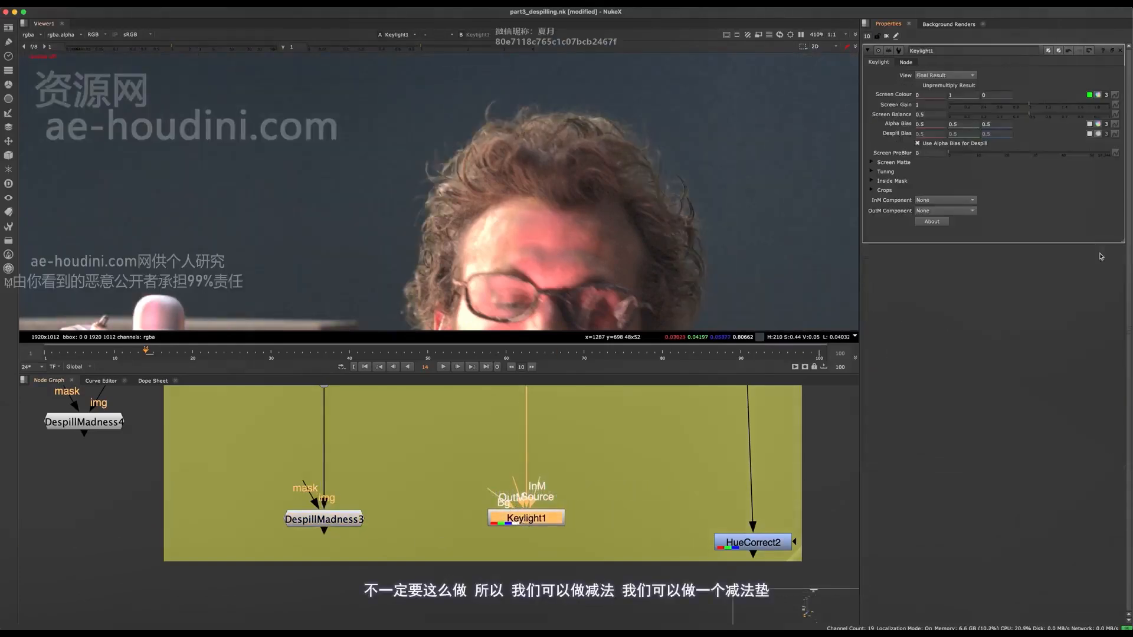
Add a Merge node with Keylight1 as its A input and connect B to the source plate through a dot
{"action": "middle_click_drag", "start_coordinate": [493, 516], "coordinate": [405, 557]}
{"action": "key", "text": "m"}
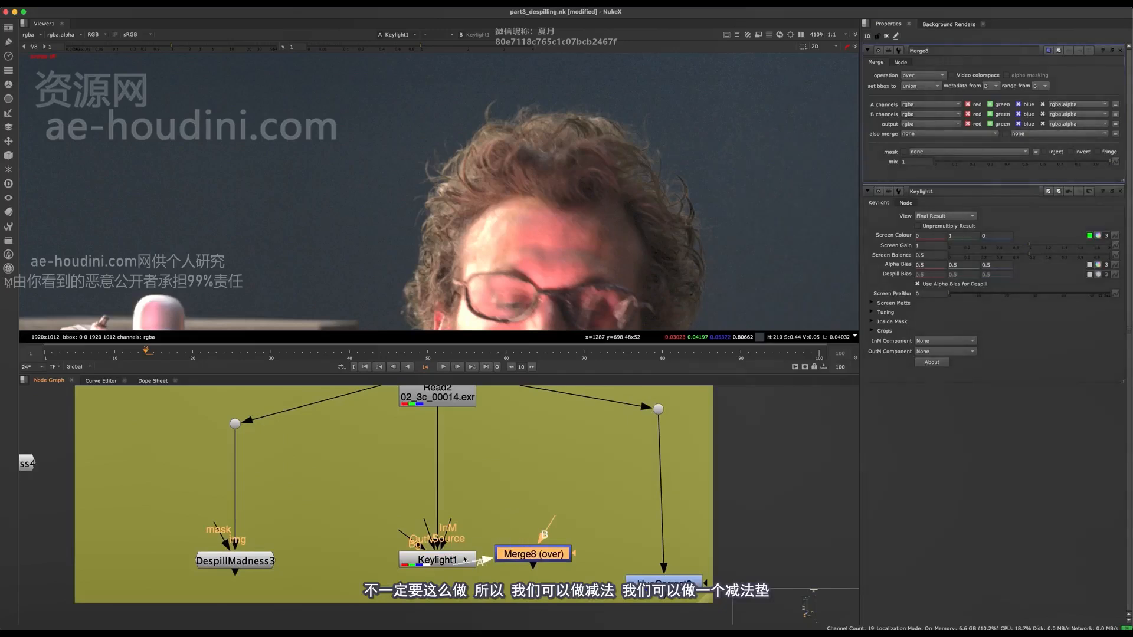
{"action": "left_click_drag", "start_coordinate": [464, 559], "coordinate": [454, 564]}
{"action": "middle_click_drag", "start_coordinate": [454, 564], "coordinate": [365, 539]}
{"action": "left_click_drag", "start_coordinate": [441, 530], "coordinate": [352, 443]}
{"action": "left_click", "coordinate": [343, 451], "text": "super"}
Set the Merge operation to minus, show it in the viewer and swap its A and B inputs to isolate the spill
{"action": "left_click_drag", "start_coordinate": [930, 75], "coordinate": [925, 179]}
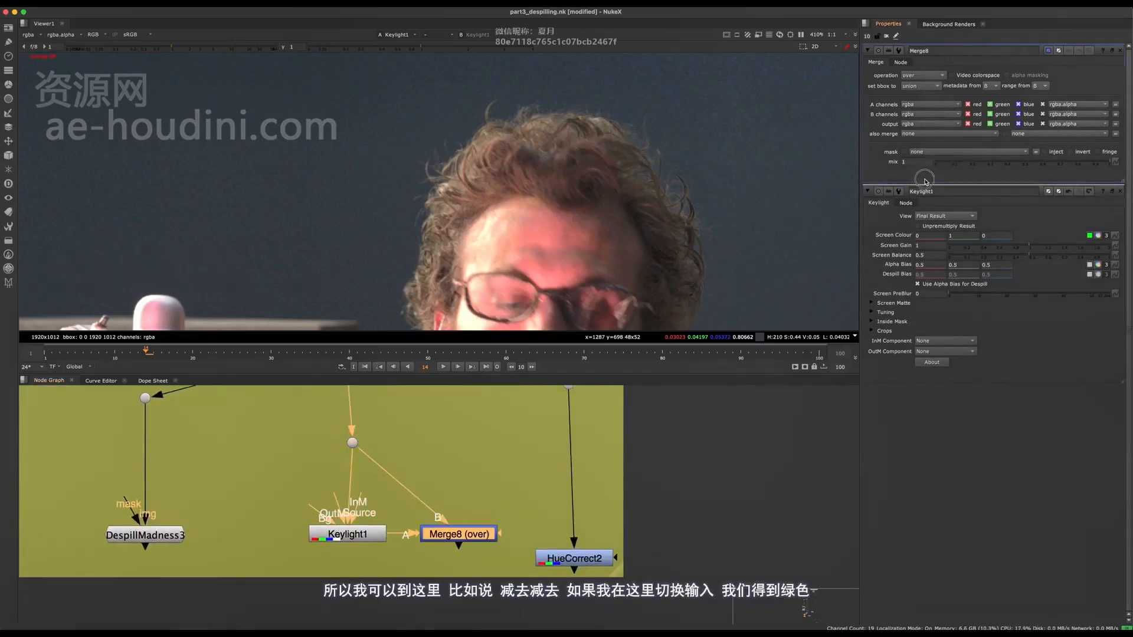
{"action": "left_click", "coordinate": [928, 83]}
{"action": "left_click", "coordinate": [926, 191]}
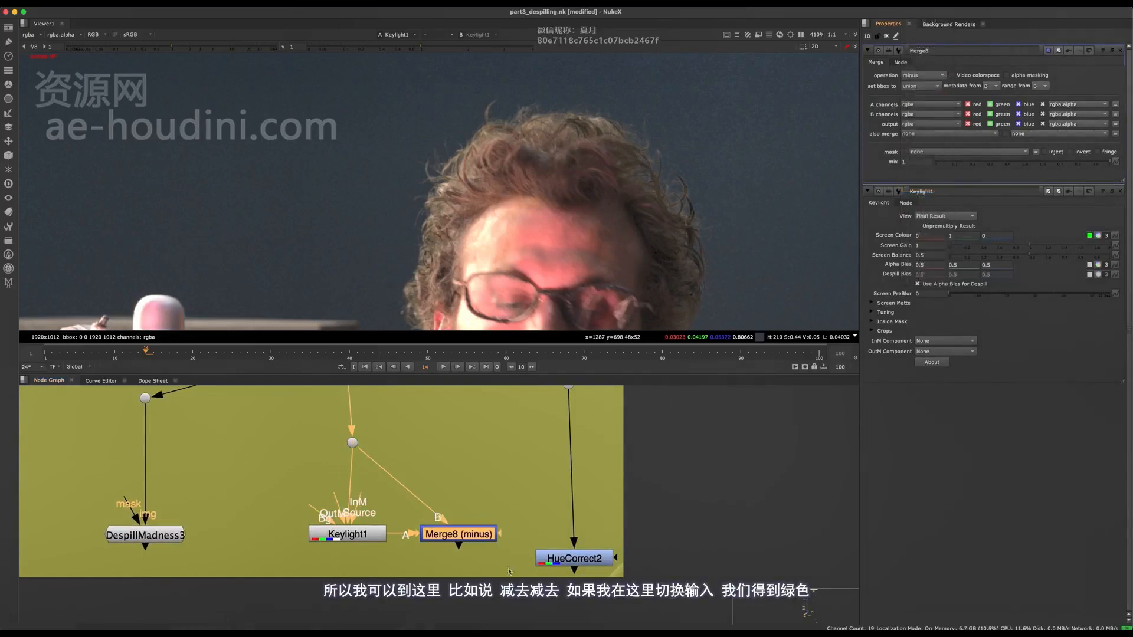
{"action": "key", "text": "1"}
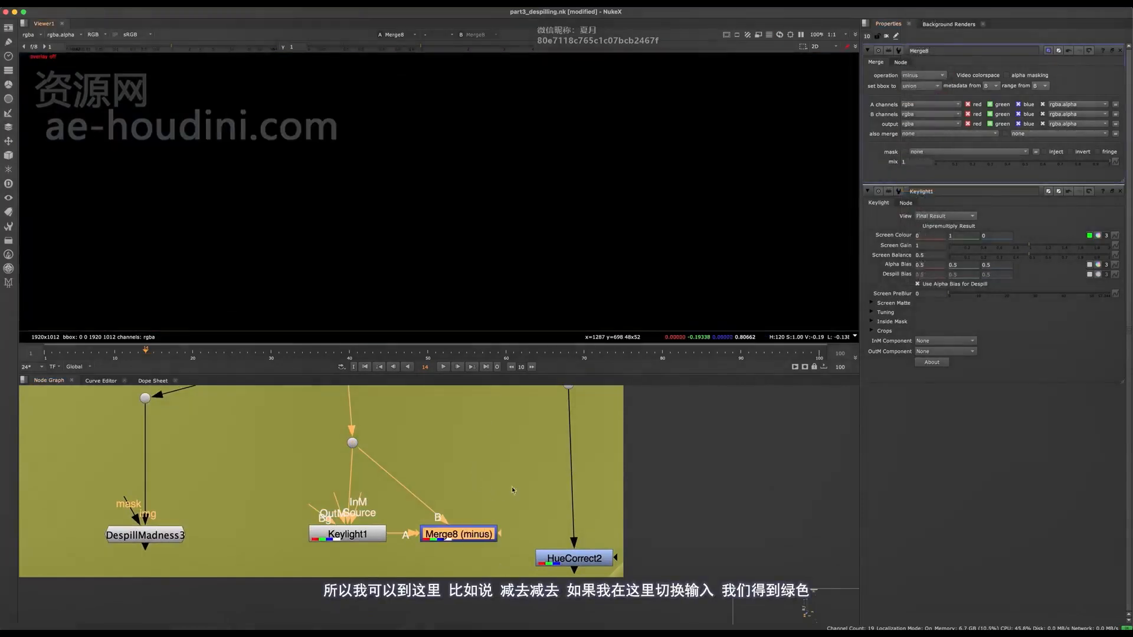
{"action": "key", "text": "shift+x"}
{"action": "middle_click_drag", "start_coordinate": [462, 539], "coordinate": [464, 499]}
{"action": "scroll", "coordinate": [464, 500], "scroll_direction": "up", "scroll_amount": 1}
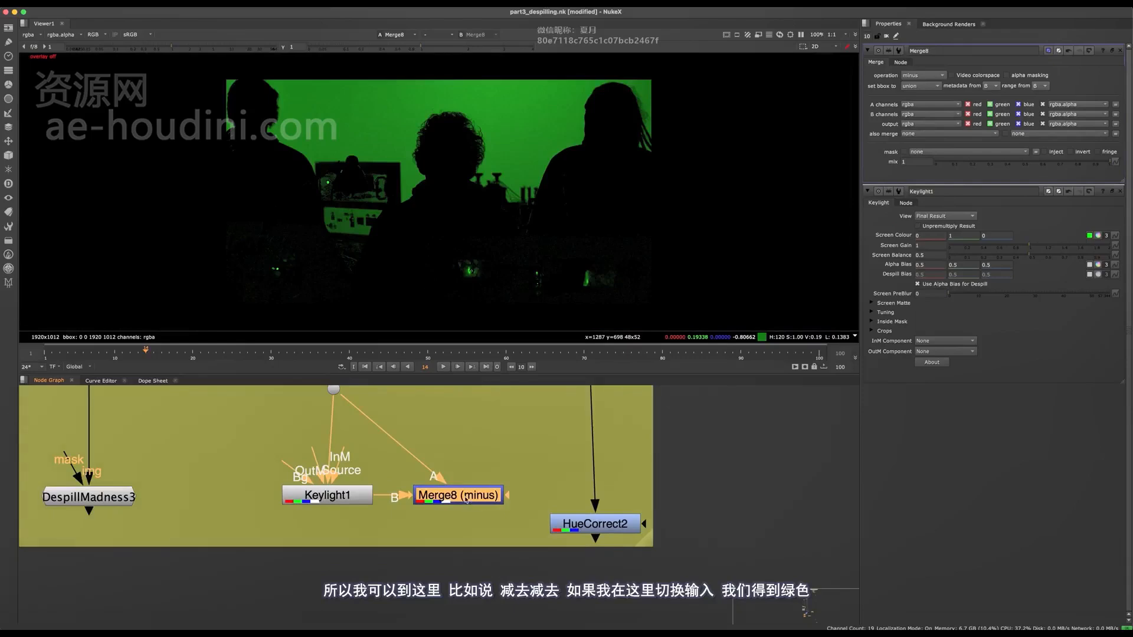
{"action": "scroll", "coordinate": [447, 123], "scroll_direction": "up", "scroll_amount": 7}
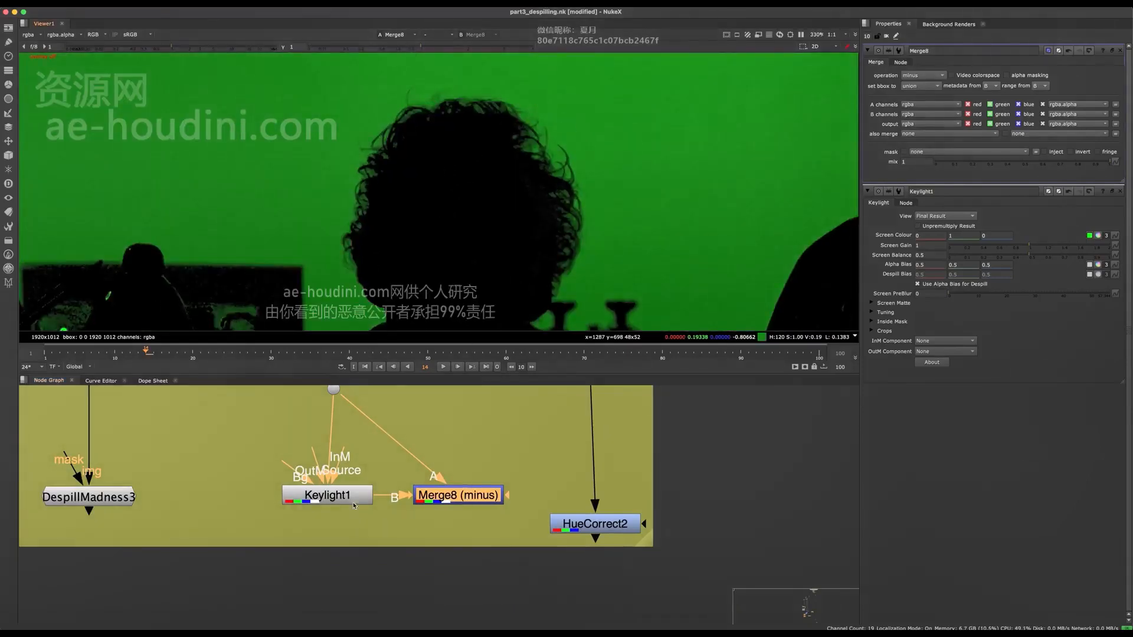
Add a Saturation node after the minus merge and set its saturation to 0
{"action": "key", "text": "Tab"}
{"action": "type", "text": "sa"}
{"action": "left_click", "coordinate": [380, 515]}
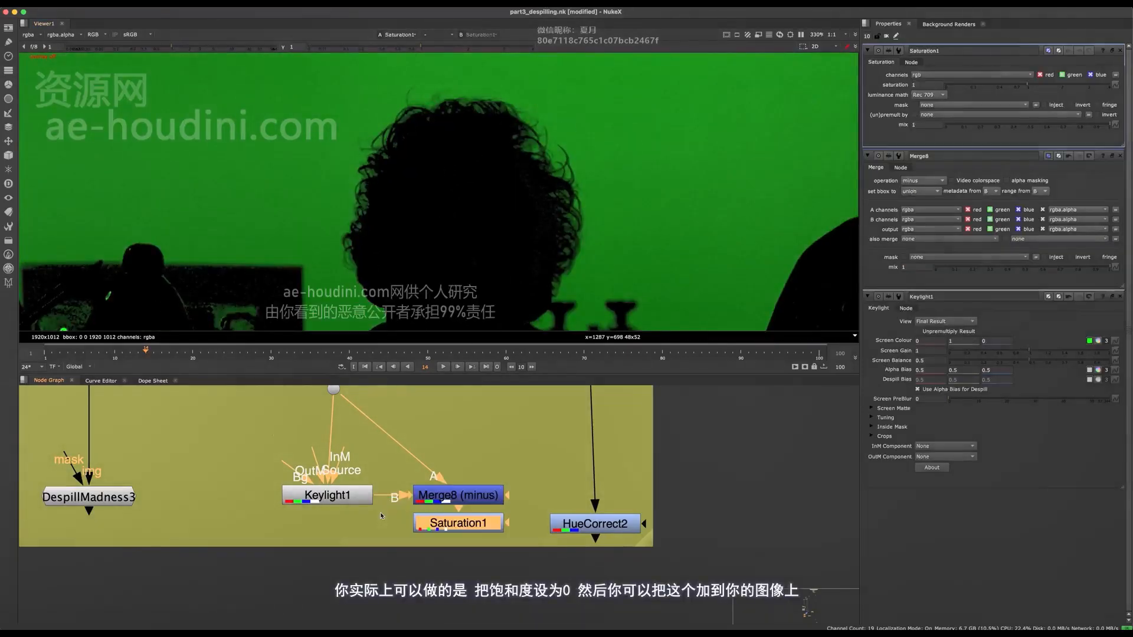
{"action": "left_click_drag", "start_coordinate": [973, 85], "coordinate": [943, 87]}
{"action": "middle_click_drag", "start_coordinate": [477, 518], "coordinate": [511, 497]}
Add a second Merge node with Saturation1 as its A input and Keylight1 as its B input
{"action": "scroll", "coordinate": [511, 497], "scroll_direction": "down", "scroll_amount": 2}
{"action": "key", "text": "m"}
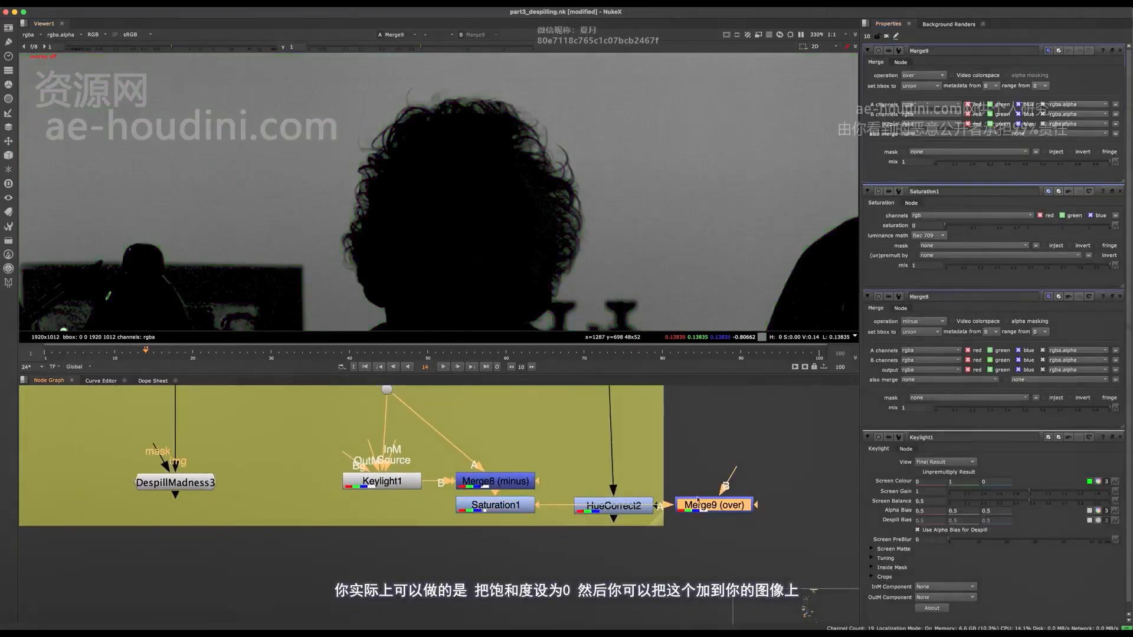
{"action": "left_click_drag", "start_coordinate": [659, 549], "coordinate": [364, 561]}
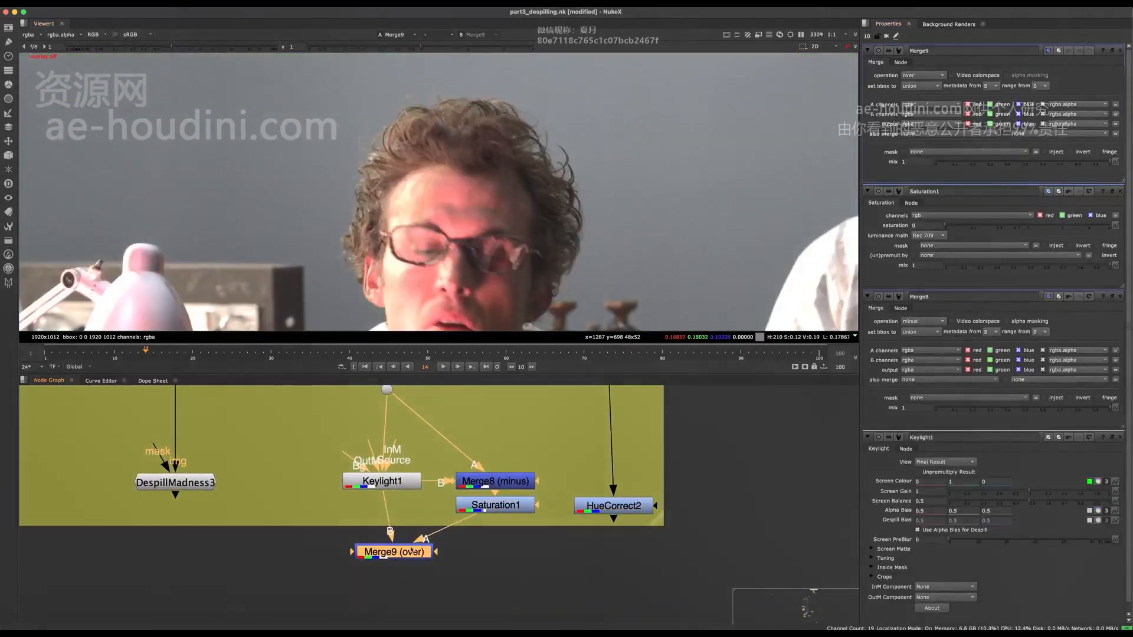
Set the operation of the merge below Keylight1 to plus
{"action": "left_click", "coordinate": [944, 75]}
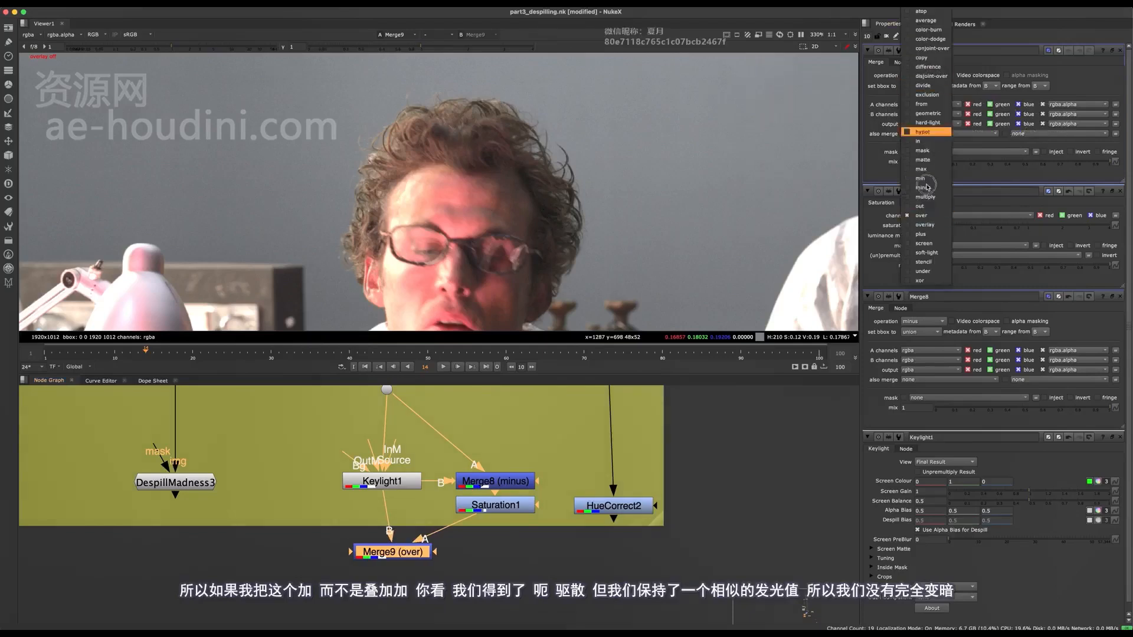
{"action": "left_click", "coordinate": [925, 239]}
{"action": "middle_click_drag", "start_coordinate": [416, 572], "coordinate": [441, 560]}
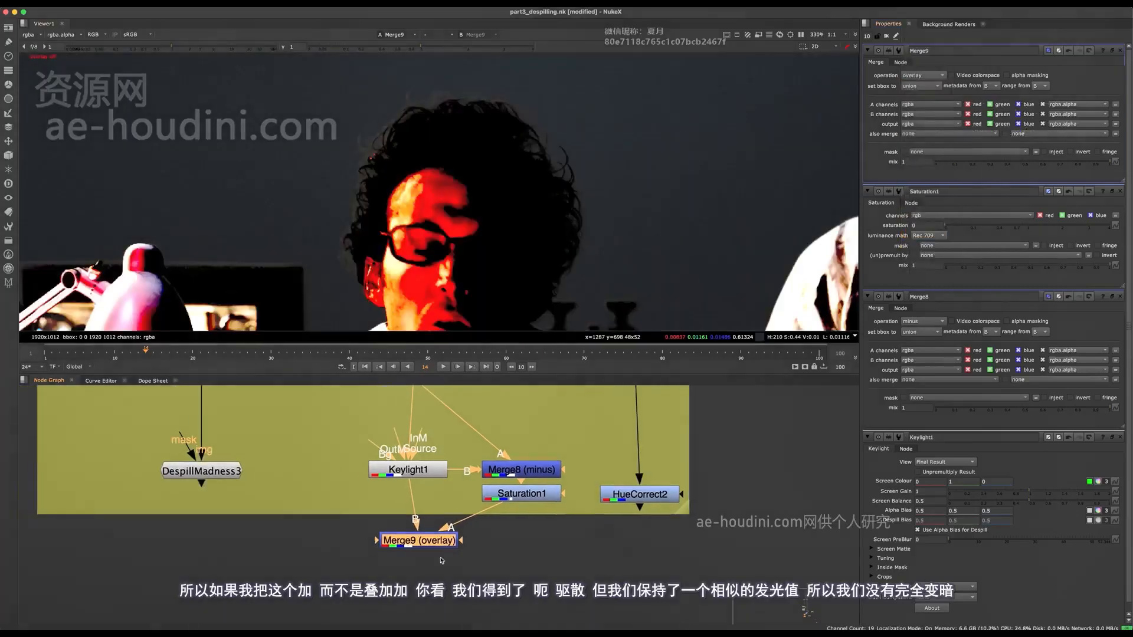
{"action": "left_click", "coordinate": [901, 75]}
{"action": "left_click", "coordinate": [919, 235]}
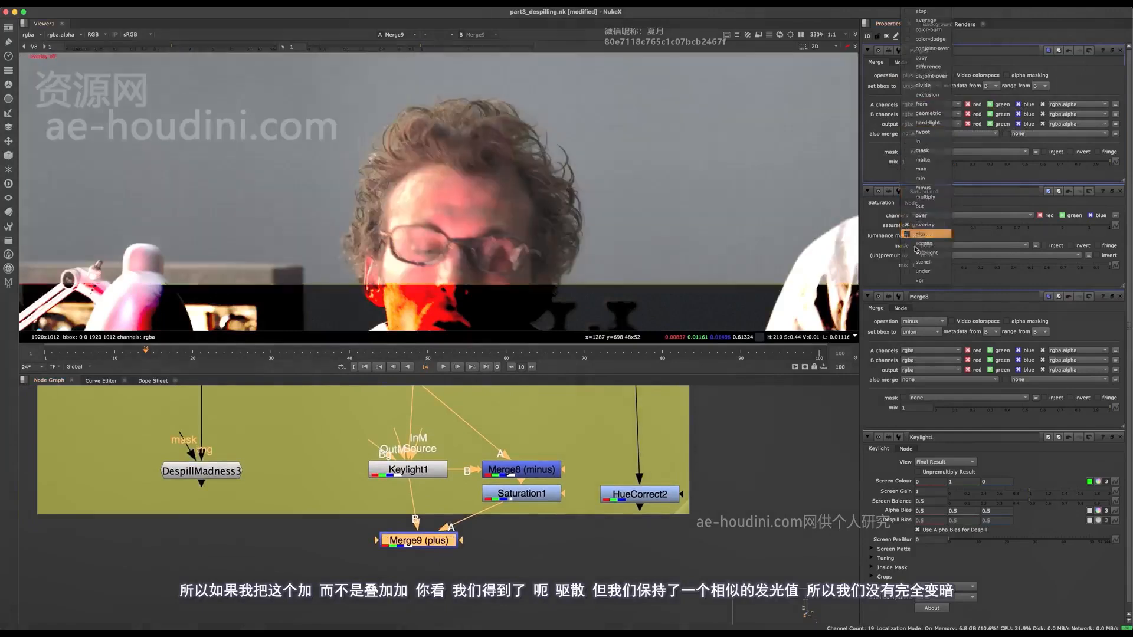
Toggle the plus merge off and on, and examine its result as a whole and around the seated man's hair
{"action": "key", "text": "d"}
{"action": "key", "text": "d"}
{"action": "key", "text": "f"}
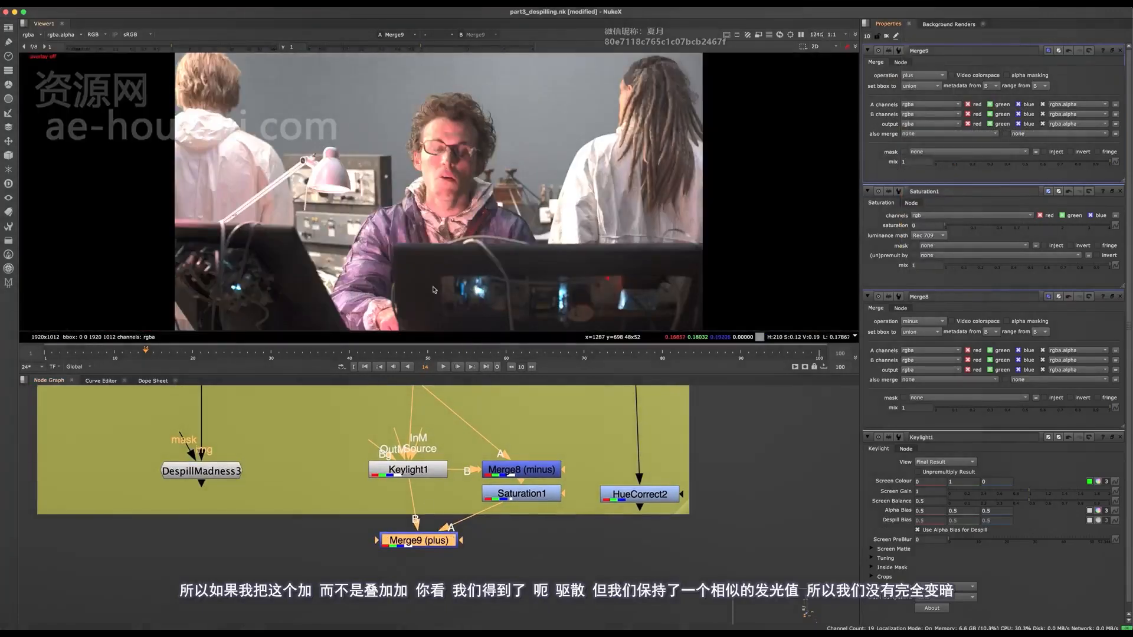
{"action": "left_click_drag", "start_coordinate": [423, 473], "coordinate": [427, 473]}
{"action": "middle_click_drag", "start_coordinate": [482, 103], "coordinate": [463, 177]}
{"action": "scroll", "coordinate": [460, 180], "scroll_direction": "up", "scroll_amount": 6}
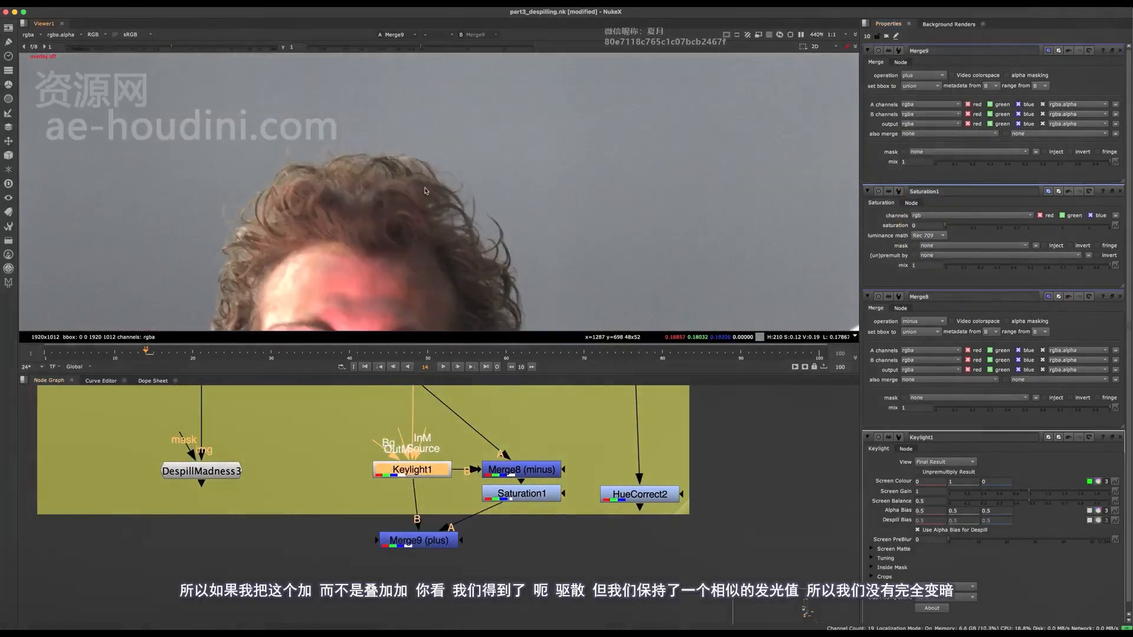
Compare the original green screen plate with the plus merge result in the viewer
{"action": "middle_click_drag", "start_coordinate": [435, 515], "coordinate": [444, 538]}
{"action": "left_click_drag", "start_coordinate": [444, 564], "coordinate": [438, 583]}
{"action": "left_click", "coordinate": [524, 571]}
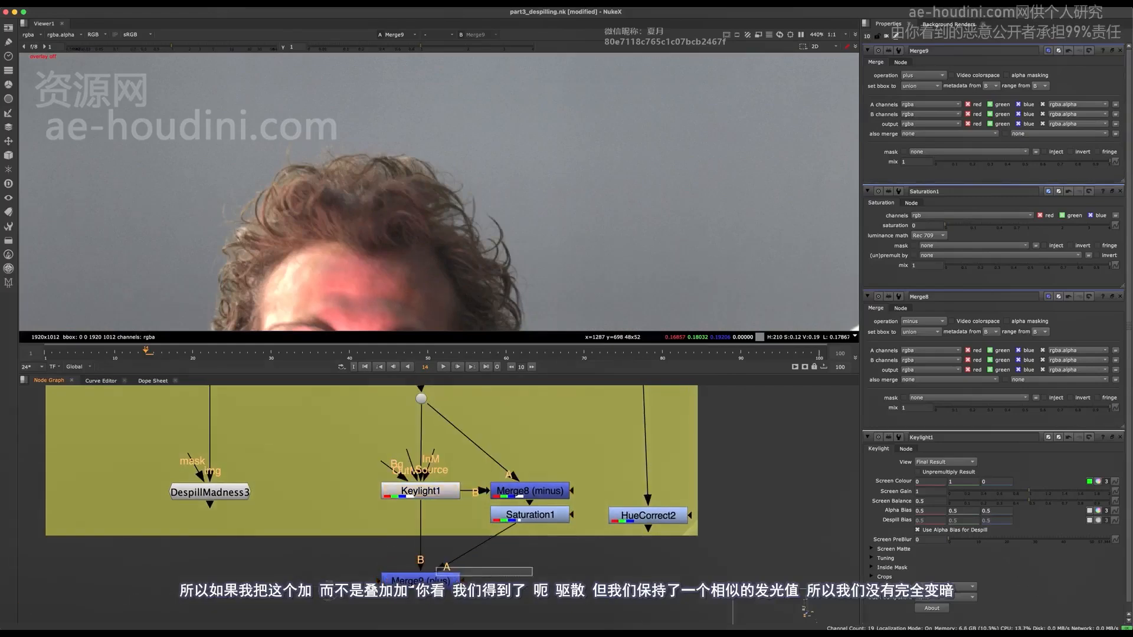
{"action": "left_click_drag", "start_coordinate": [469, 390], "coordinate": [371, 439]}
{"action": "key", "text": "1"}
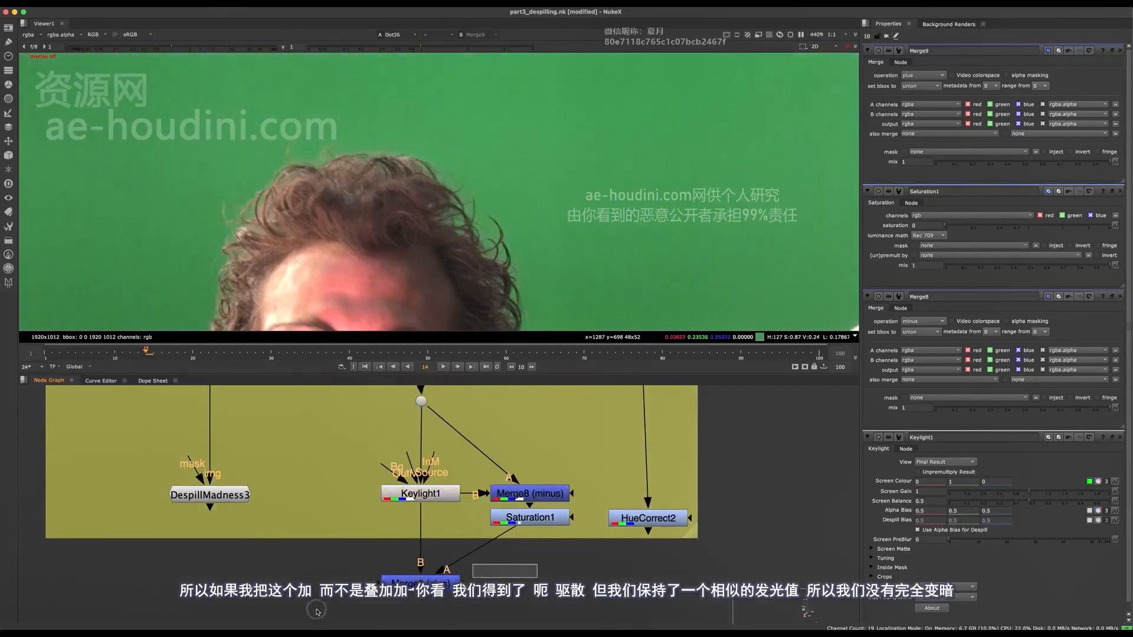
{"action": "key", "text": "1"}
{"action": "key", "text": "2"}
{"action": "key", "text": "1"}
{"action": "key", "text": "f"}
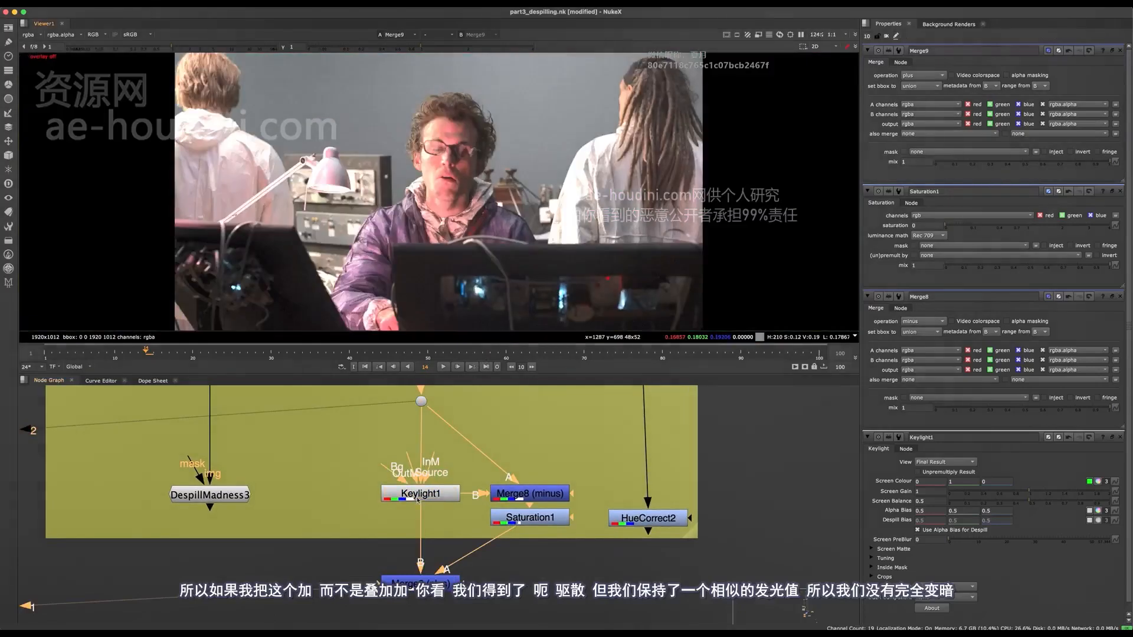
Show the Keylight1 result in the viewer and review the minus merge, Saturation and plus merge nodes
{"action": "left_click", "coordinate": [421, 499]}
{"action": "key", "text": "1"}
{"action": "middle_click_drag", "start_coordinate": [534, 500], "coordinate": [477, 481]}
{"action": "left_click", "coordinate": [477, 476]}
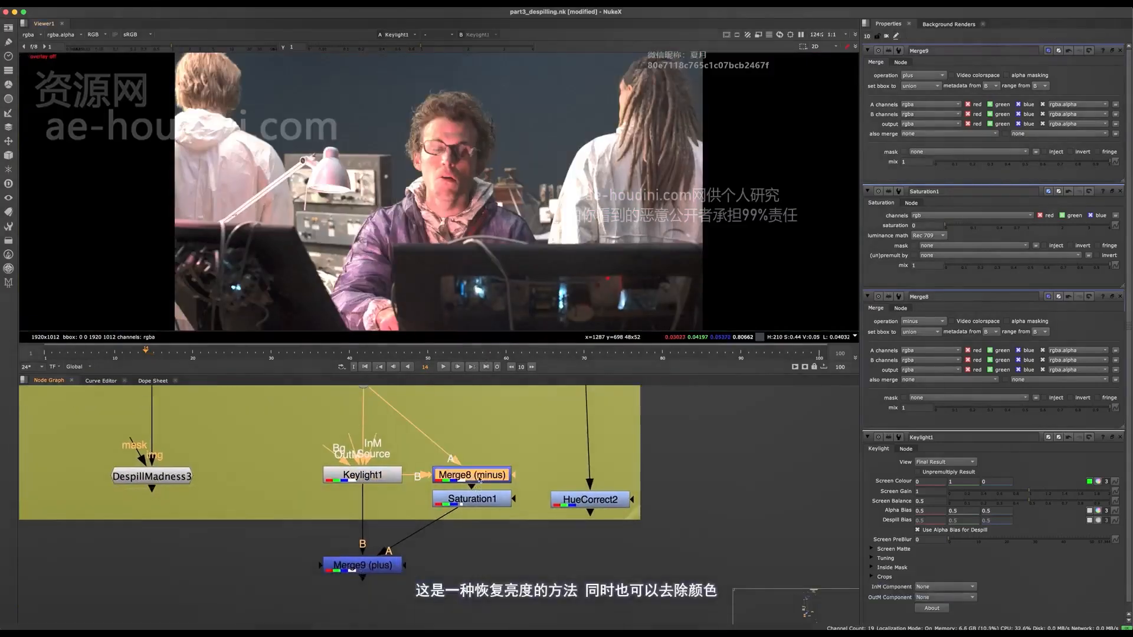
{"action": "left_click", "coordinate": [478, 499]}
{"action": "left_click", "coordinate": [398, 565]}
{"action": "middle_click_drag", "start_coordinate": [498, 175], "coordinate": [507, 207]}
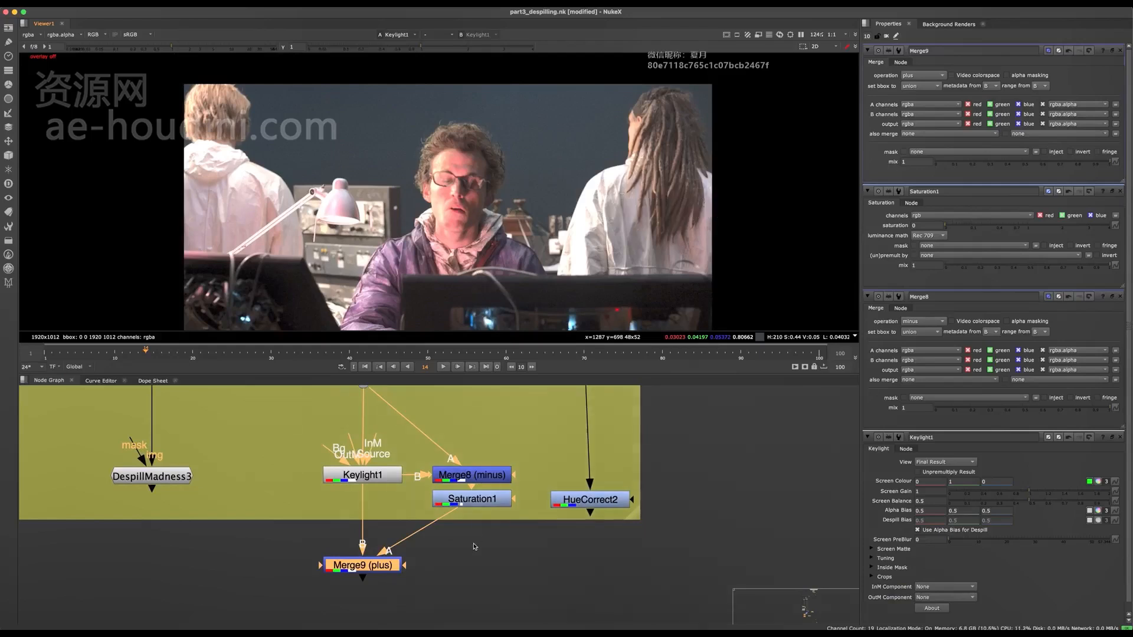
Delete the minus merge, Saturation and plus merge nodes along with the added dot, keeping Keylight1
{"action": "middle_click_drag", "start_coordinate": [523, 445], "coordinate": [573, 421]}
{"action": "key", "text": "Delete"}
{"action": "left_click_drag", "start_coordinate": [572, 422], "coordinate": [496, 515]}
{"action": "key", "text": "Delete"}
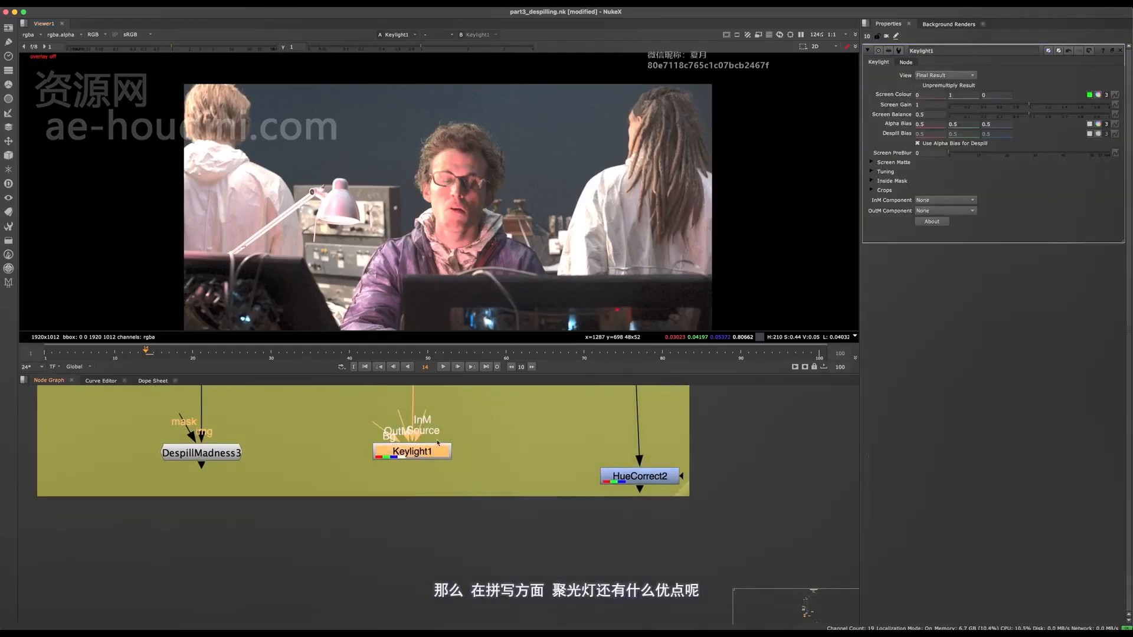
{"action": "left_click", "coordinate": [496, 510]}
{"action": "left_click", "coordinate": [438, 451]}
Set Keylight1's screen balance to 0.48 and check the man's hair edges
{"action": "scroll", "coordinate": [456, 200], "scroll_direction": "up", "scroll_amount": 5}
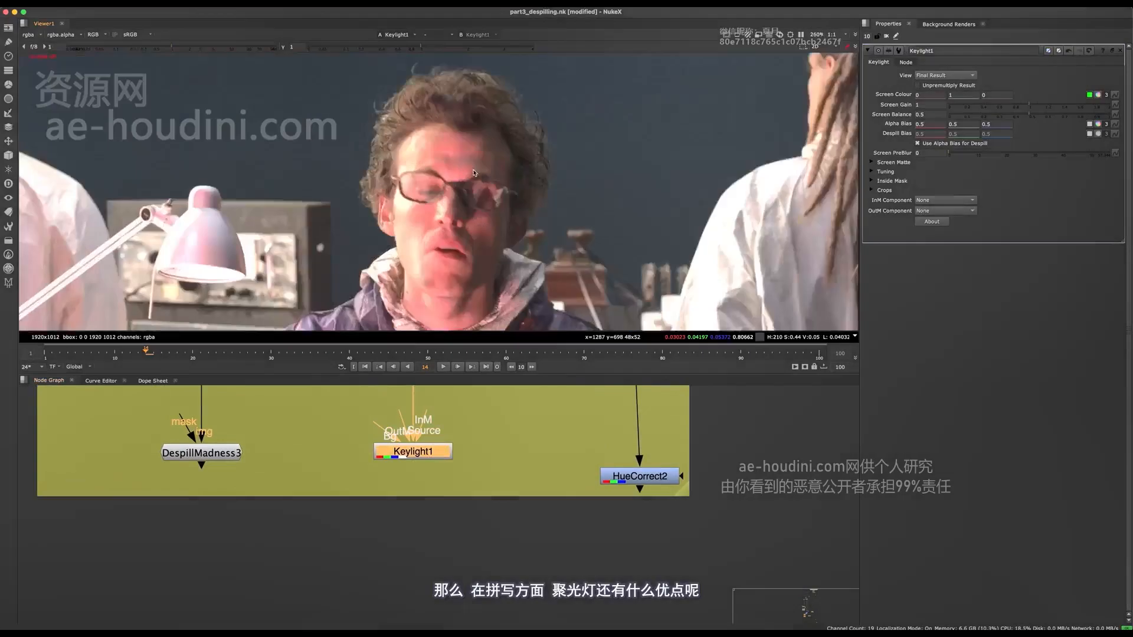
{"action": "middle_click_drag", "start_coordinate": [484, 71], "coordinate": [491, 193]}
{"action": "scroll", "coordinate": [490, 192], "scroll_direction": "up", "scroll_amount": 4}
{"action": "middle_click_drag", "start_coordinate": [366, 227], "coordinate": [478, 124]}
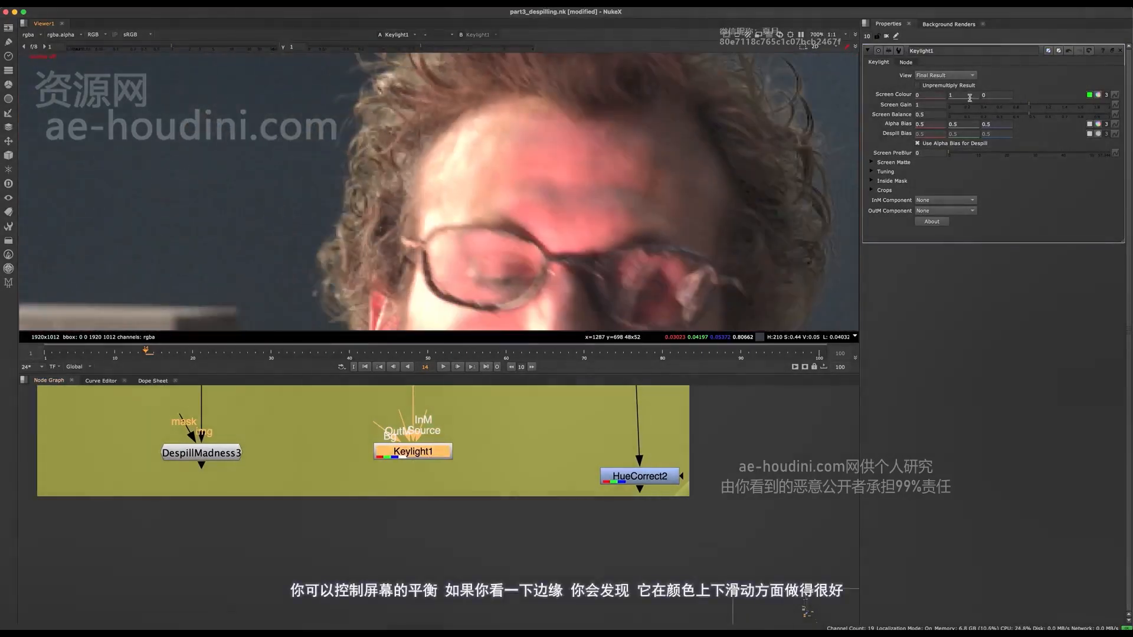
{"action": "mouse_move", "coordinate": [1030, 114]}
{"action": "left_mouse_down"}
{"action": "mouse_move", "coordinate": [1077, 114]}
{"action": "mouse_move", "coordinate": [1026, 115]}
{"action": "left_mouse_up"}
{"action": "scroll", "coordinate": [416, 210], "scroll_direction": "down", "scroll_amount": 2}
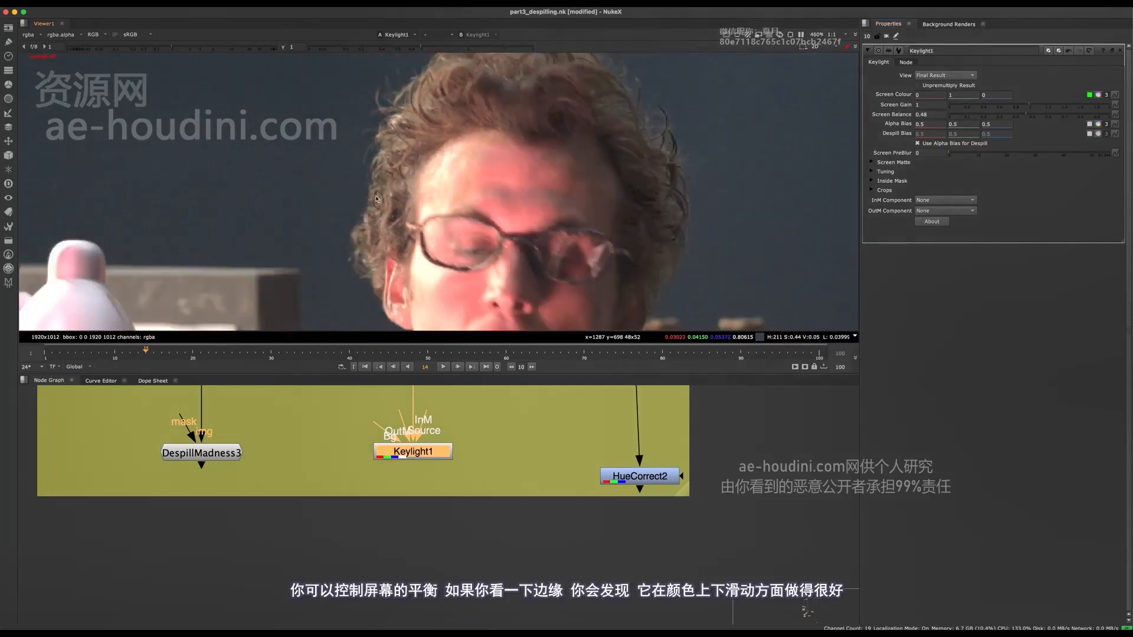
{"action": "middle_click_drag", "start_coordinate": [431, 173], "coordinate": [448, 199]}
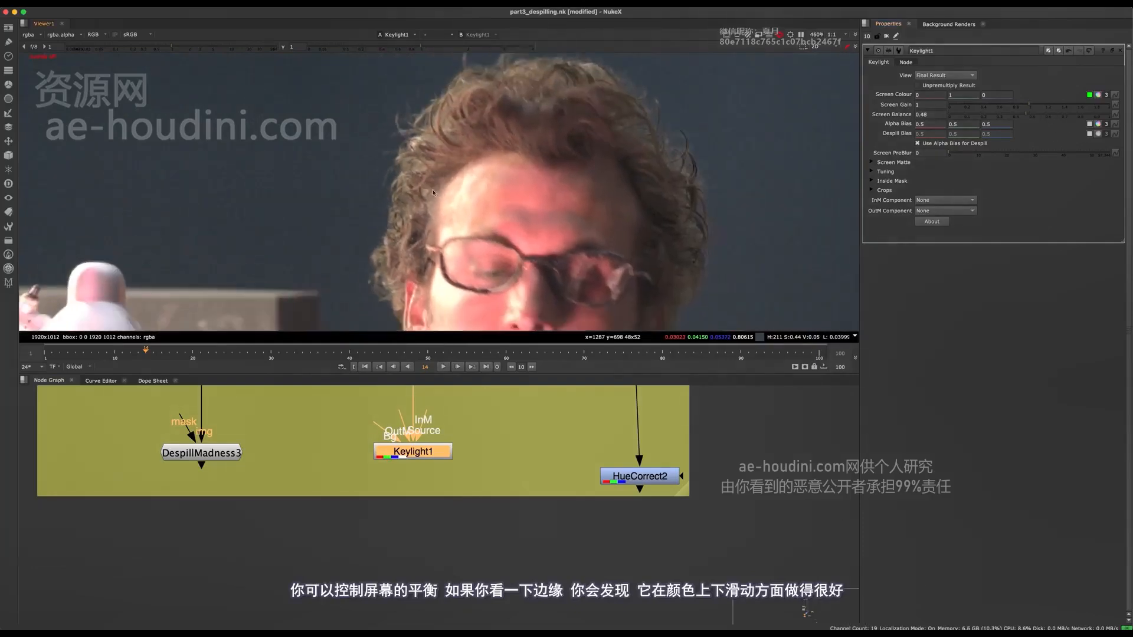
Set Keylight1's screen balance to 0.78 and examine the tone of the man's hair edges
{"action": "scroll", "coordinate": [448, 199], "scroll_direction": "up", "scroll_amount": 3}
{"action": "left_click_drag", "start_coordinate": [1062, 115], "coordinate": [1015, 97]}
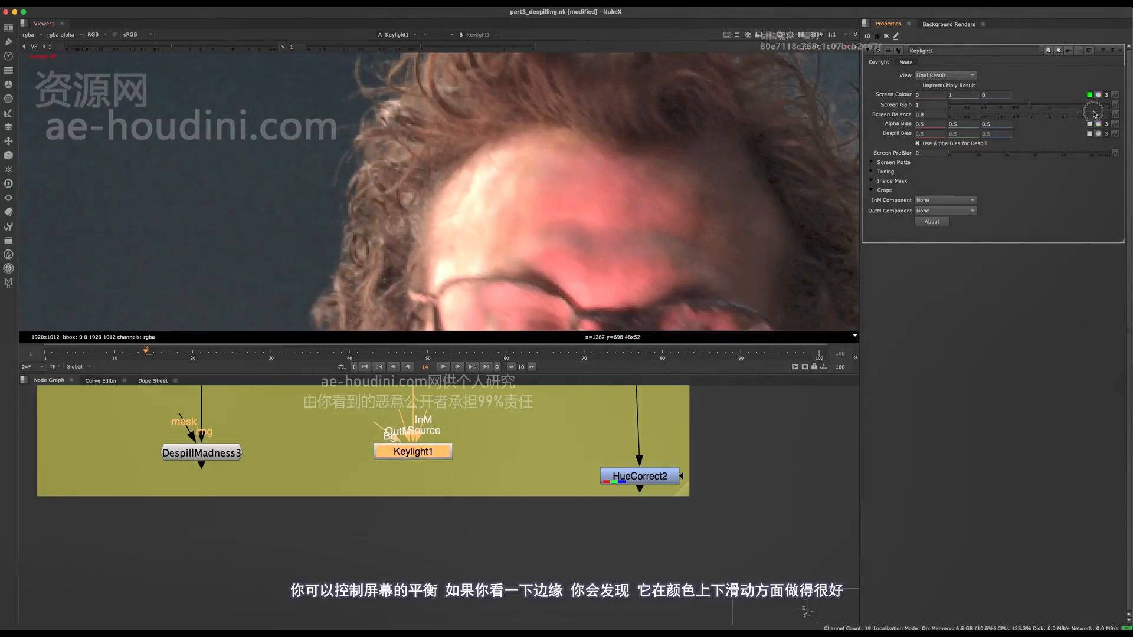
{"action": "mouse_move", "coordinate": [1095, 113]}
{"action": "left_mouse_down"}
{"action": "mouse_move", "coordinate": [1036, 107]}
{"action": "mouse_move", "coordinate": [1075, 116]}
{"action": "left_mouse_up"}
{"action": "scroll", "coordinate": [383, 194], "scroll_direction": "down", "scroll_amount": 5}
{"action": "scroll", "coordinate": [384, 194], "scroll_direction": "up", "scroll_amount": 5}
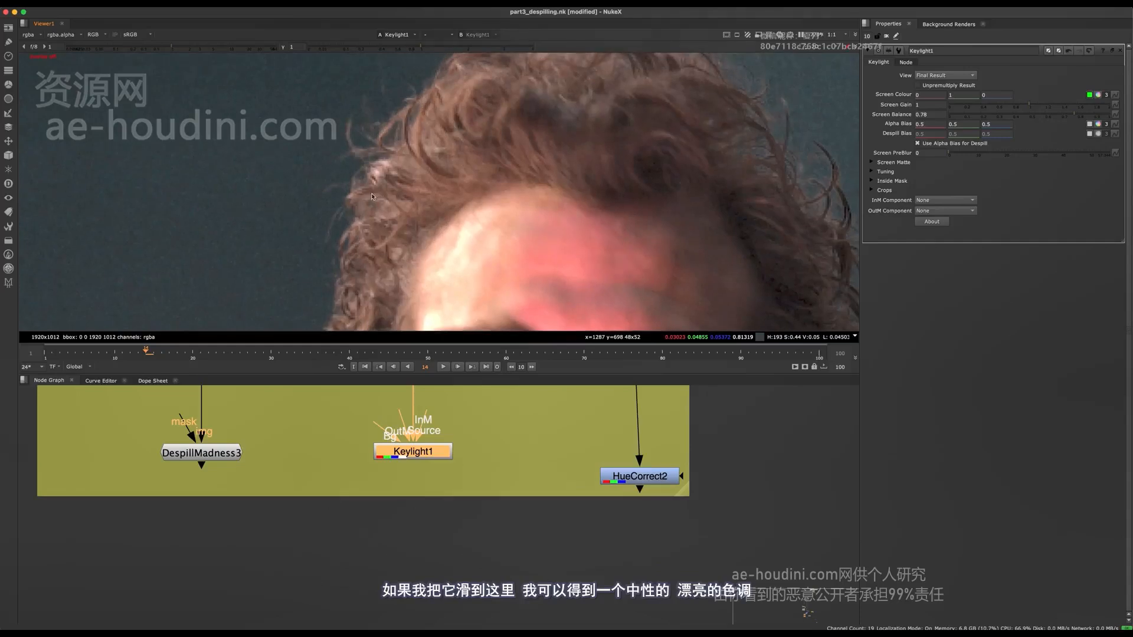
{"action": "scroll", "coordinate": [438, 221], "scroll_direction": "down", "scroll_amount": 5}
{"action": "middle_click_drag", "start_coordinate": [448, 219], "coordinate": [536, 157]}
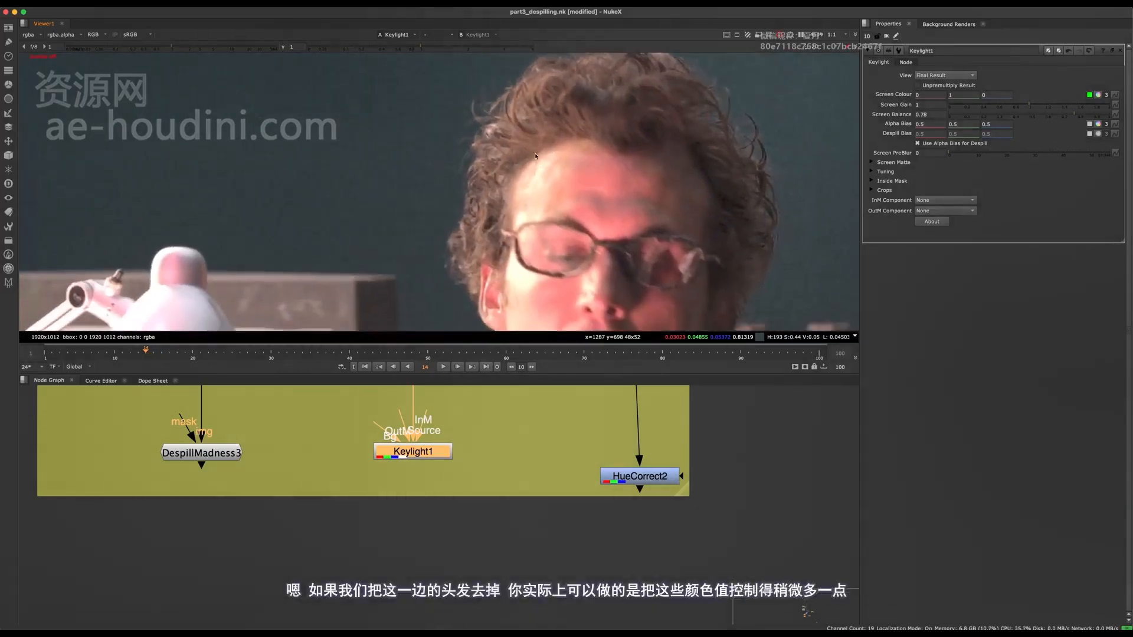
{"action": "scroll", "coordinate": [500, 166], "scroll_direction": "down", "scroll_amount": 4}
{"action": "scroll", "coordinate": [499, 166], "scroll_direction": "up", "scroll_amount": 6}
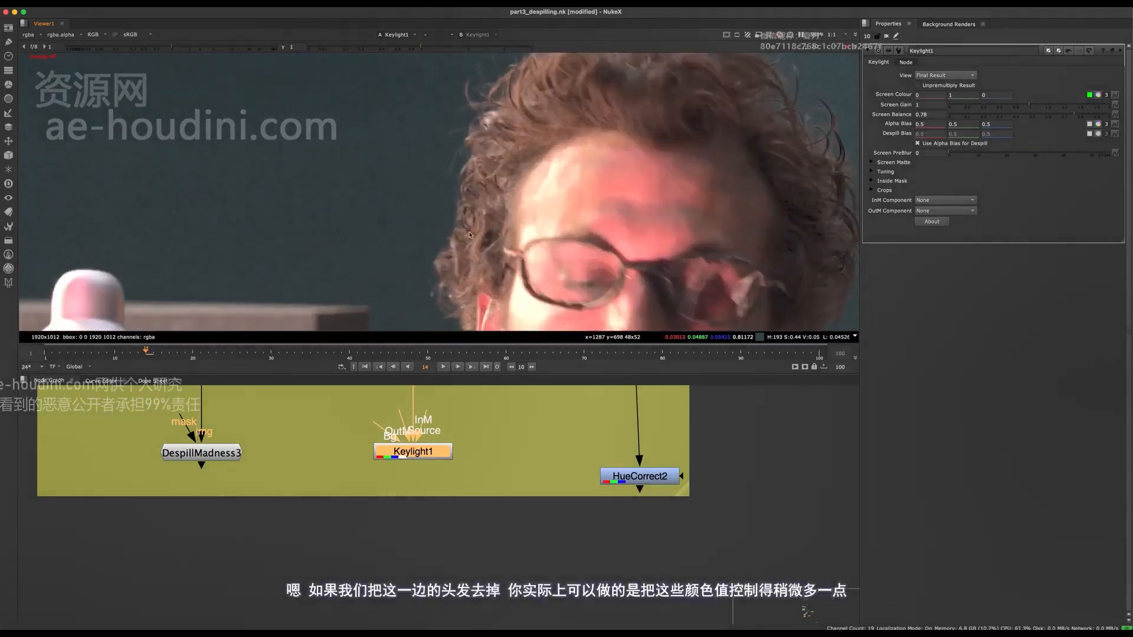
Check the alpha channel of the Keylight1 result, return to the colour view and examine the man's hair up close
{"action": "left_click", "coordinate": [951, 95]}
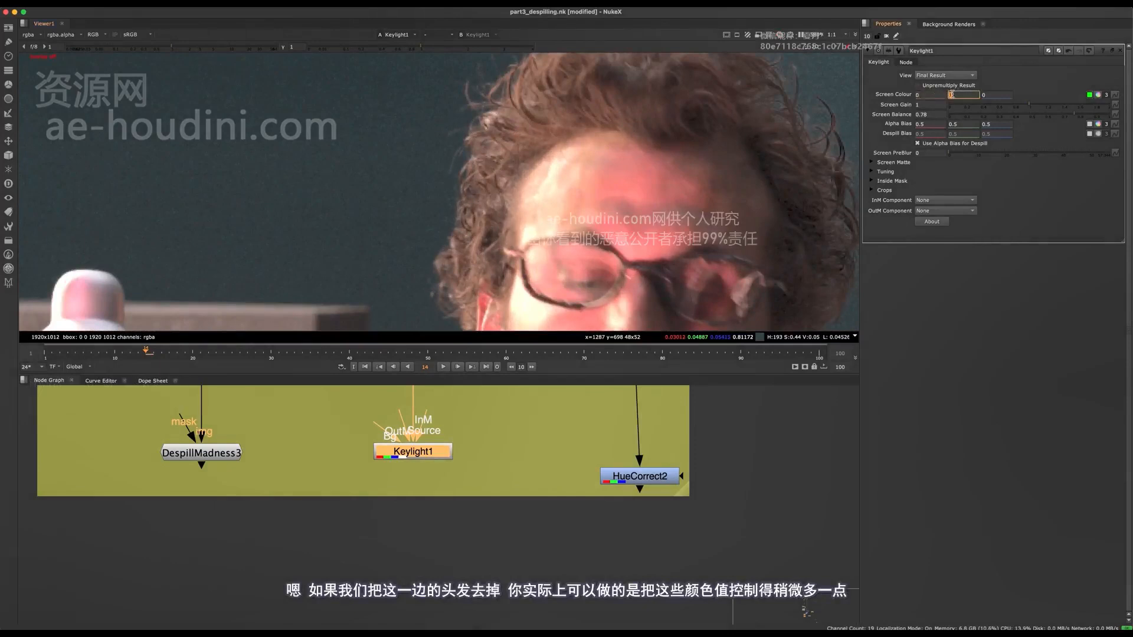
{"action": "key", "text": "a"}
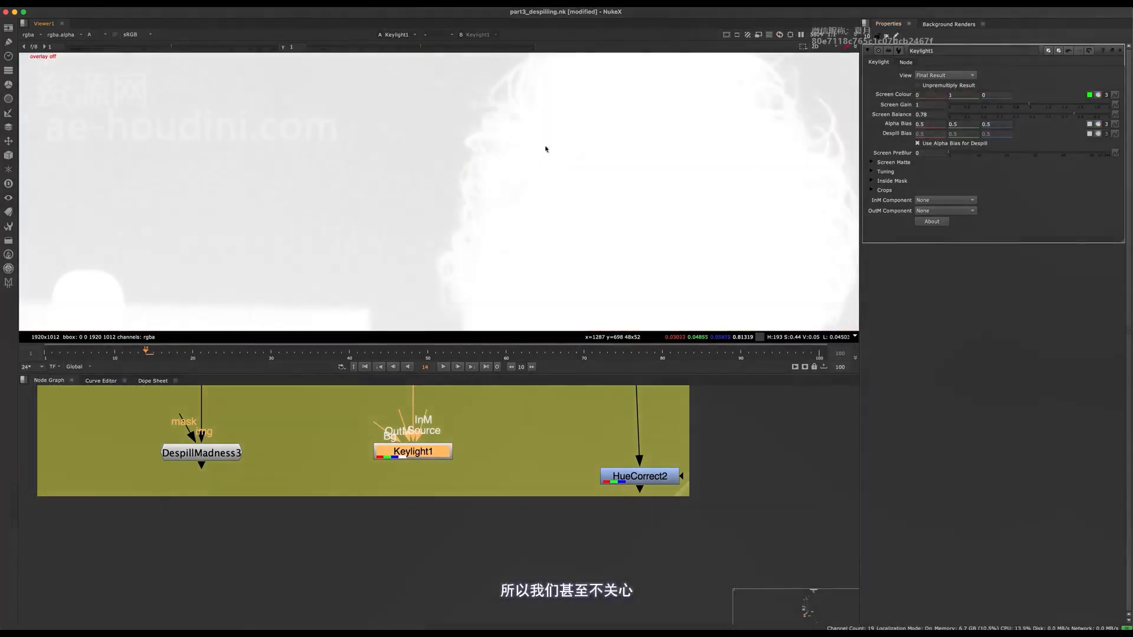
{"action": "key", "text": "f"}
{"action": "key", "text": "a"}
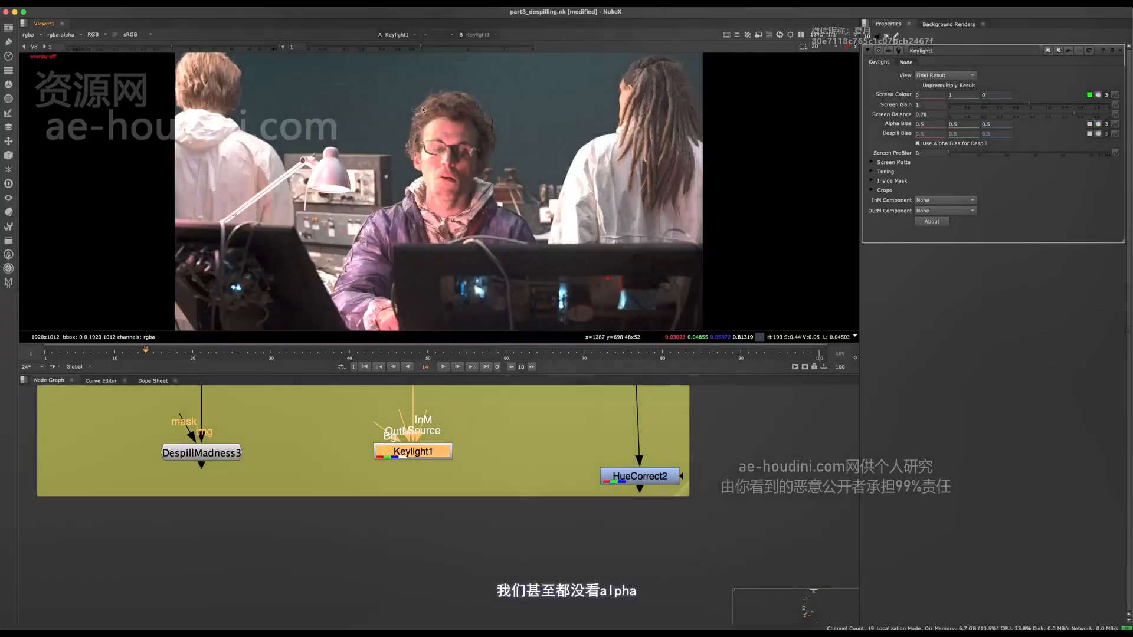
{"action": "scroll", "coordinate": [426, 160], "scroll_direction": "up", "scroll_amount": 5}
{"action": "middle_click_drag", "start_coordinate": [433, 159], "coordinate": [456, 254]}
{"action": "scroll", "coordinate": [449, 142], "scroll_direction": "up", "scroll_amount": 5}
{"action": "middle_click_drag", "start_coordinate": [452, 108], "coordinate": [488, 66]}
{"action": "scroll", "coordinate": [505, 133], "scroll_direction": "down", "scroll_amount": 4}
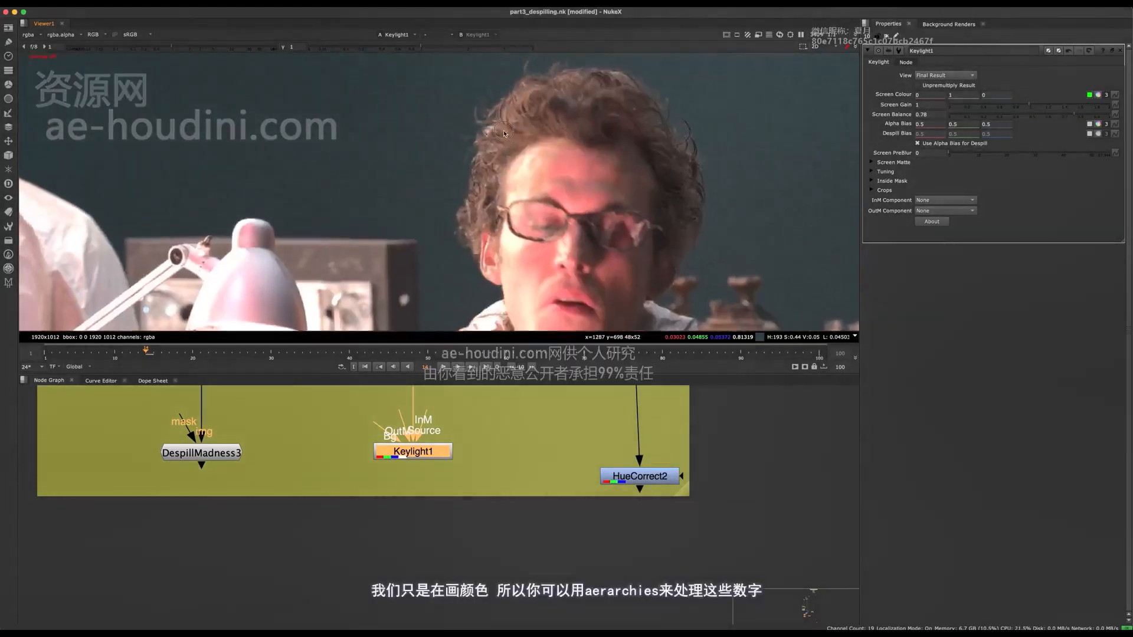
{"action": "scroll", "coordinate": [504, 133], "scroll_direction": "up", "scroll_amount": 3}
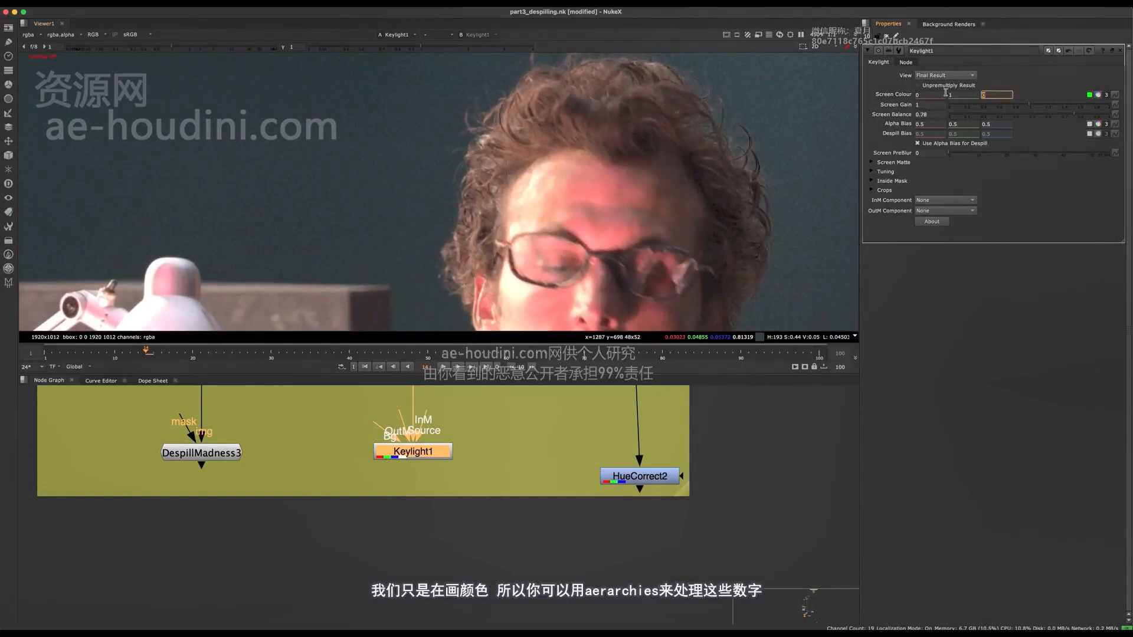
Lower the red value of Keylight1's screen colour slightly below zero to tint the background
{"action": "key", "text": "Up"}
{"action": "key", "text": "Down"}
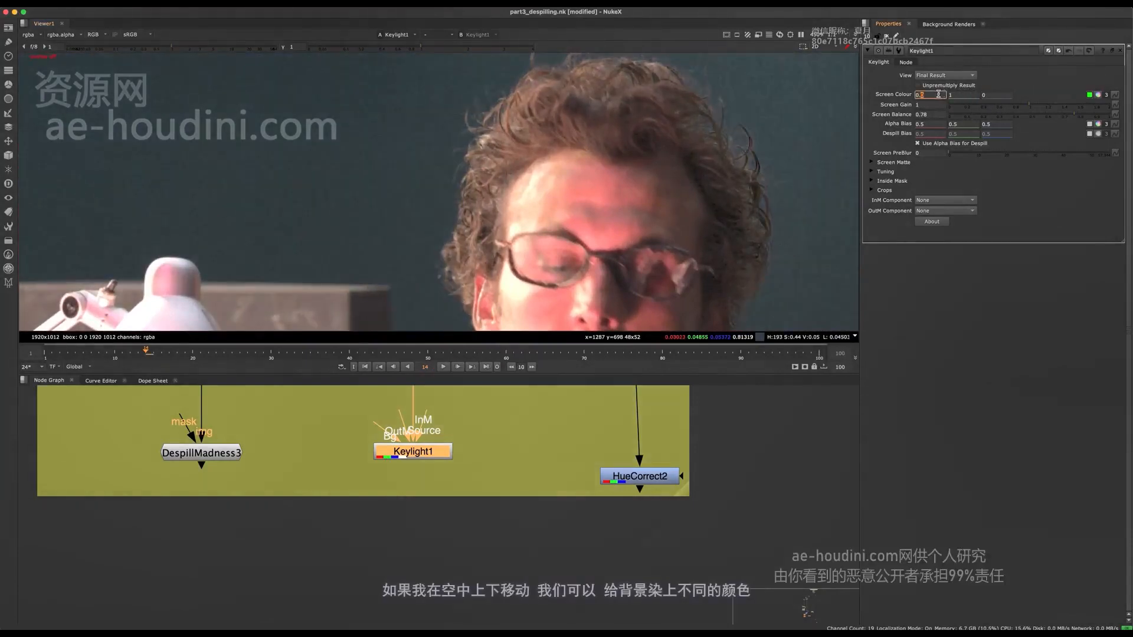
{"action": "key", "text": "Down"}
{"action": "key", "text": "Down"}
{"action": "key", "text": "Down"}
{"action": "key", "text": "Down"}
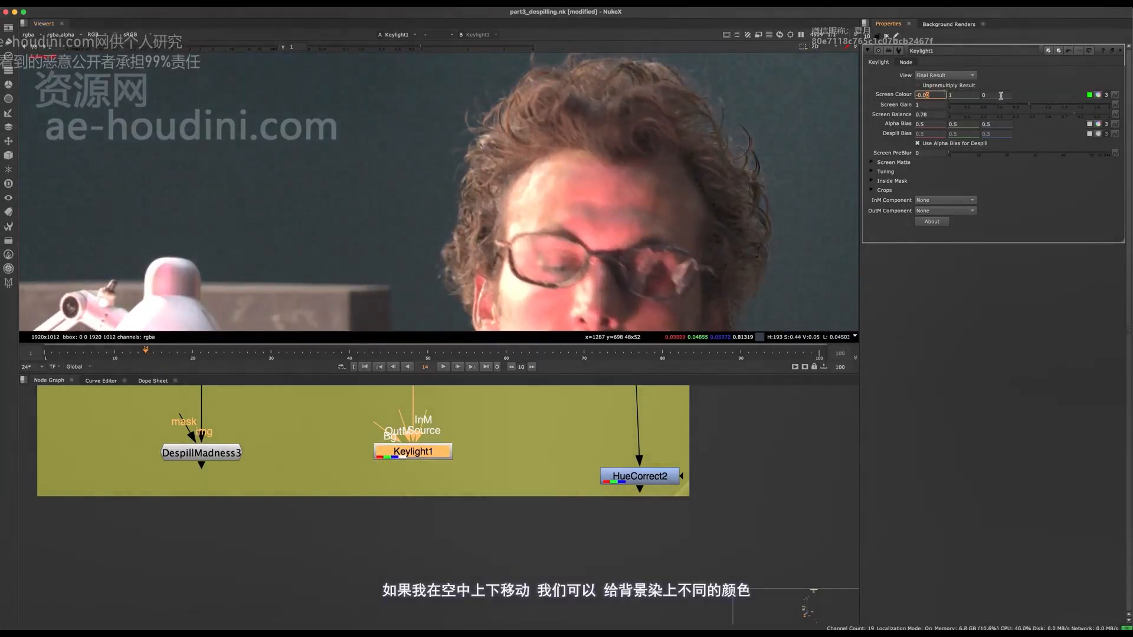
Return the red value of Keylight1's screen colour to 0 and raise its blue value to 0.2
{"action": "left_click", "coordinate": [1002, 95]}
{"action": "key", "text": "Down"}
{"action": "key", "text": "Up"}
{"action": "key", "text": "Up"}
{"action": "key", "text": "Up"}
{"action": "key", "text": "Down"}
{"action": "key", "text": "Down"}
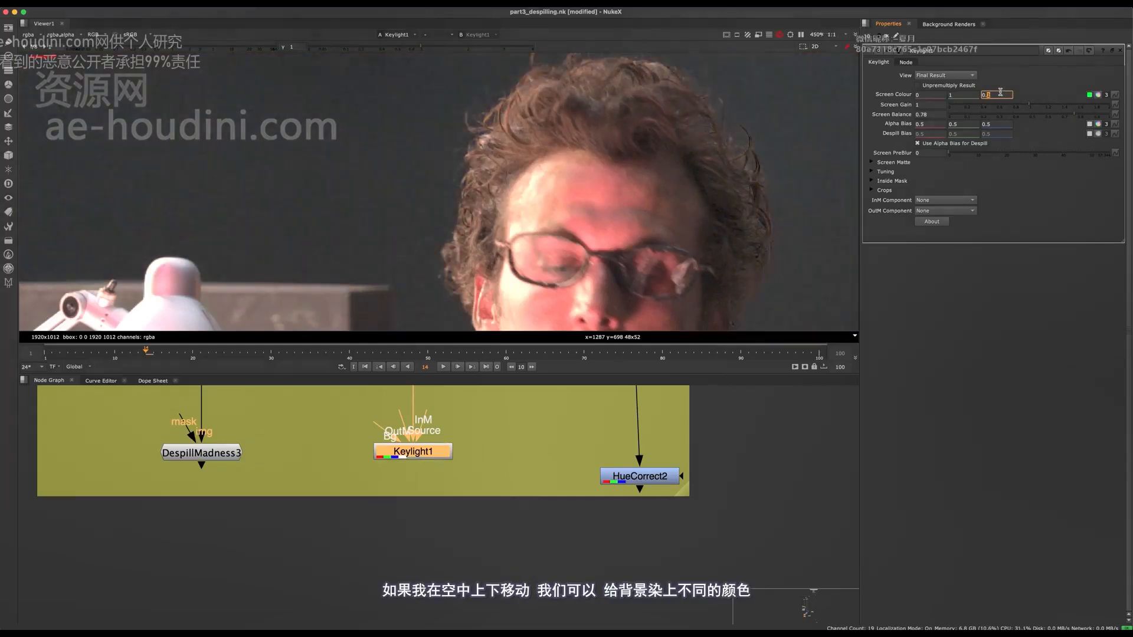
{"action": "key", "text": "Up"}
{"action": "key", "text": "Up"}
{"action": "key", "text": "Up"}
{"action": "key", "text": "Up"}
{"action": "key", "text": "Down"}
{"action": "key", "text": "Down"}
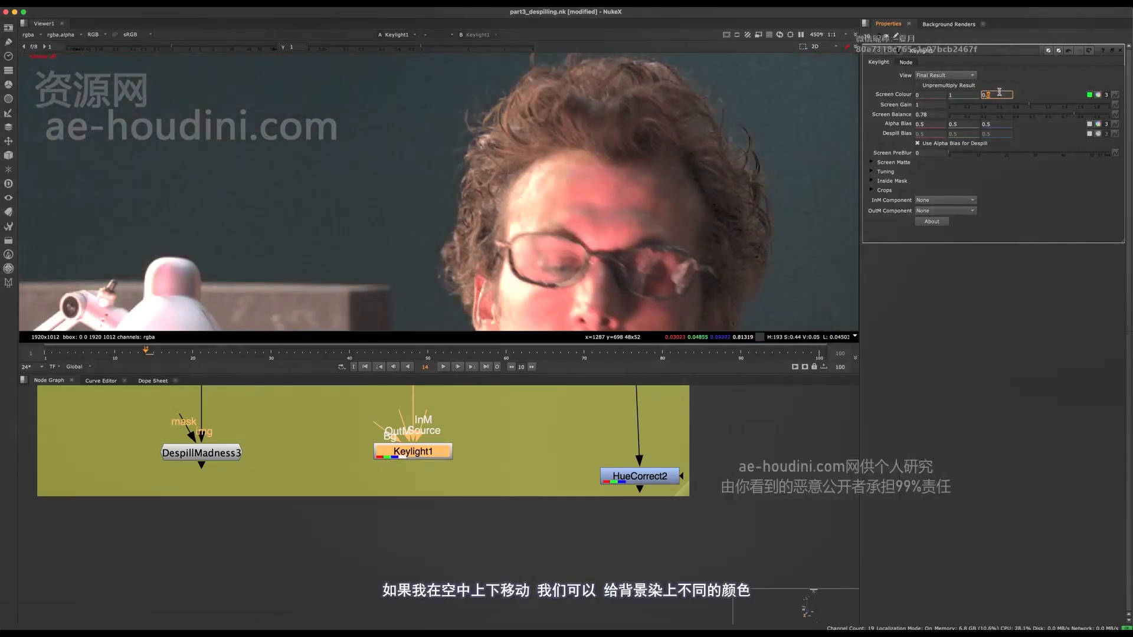
{"action": "key", "text": "Up"}
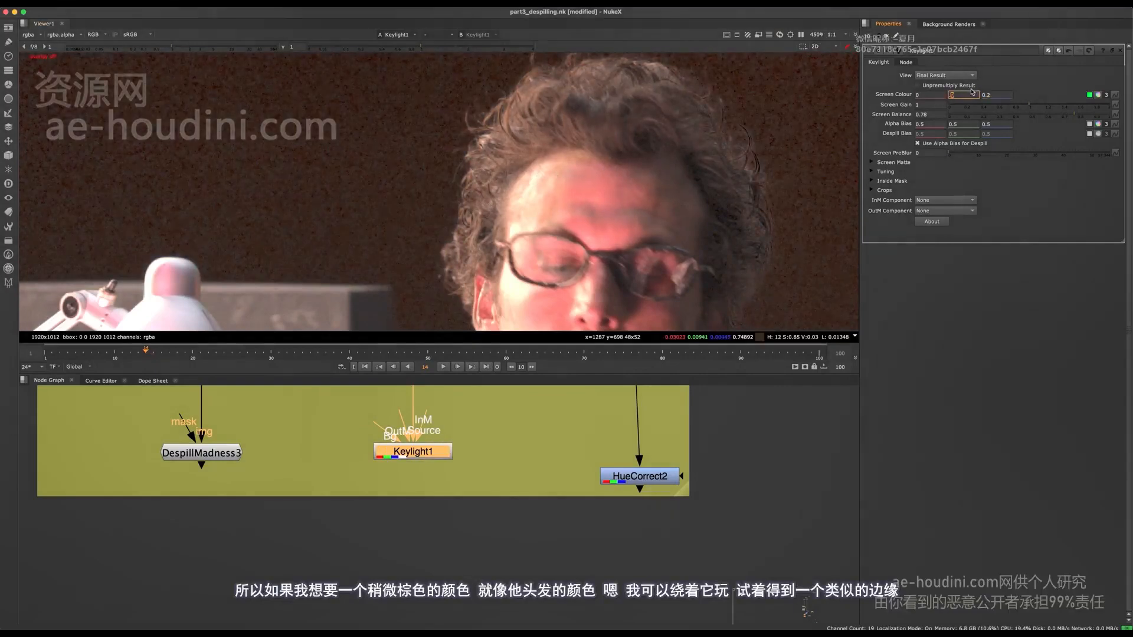
Set Keylight1's screen balance to 0.79 and its screen colour's blue value to 0.17, checking the man's hair edges
{"action": "key", "text": "Down"}
{"action": "key", "text": "Up"}
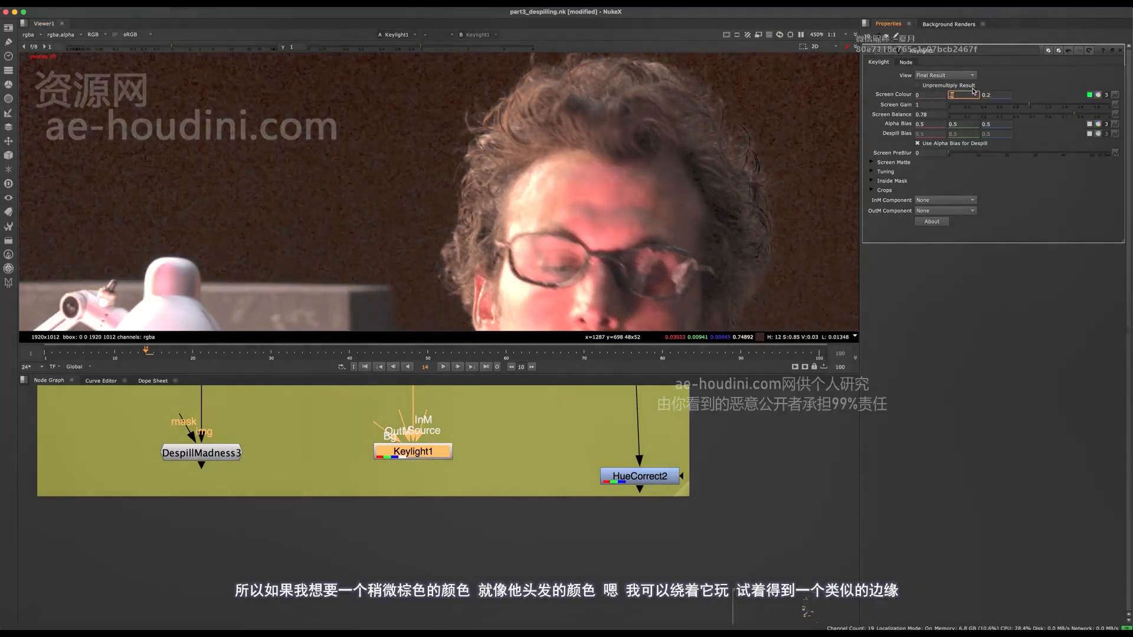
{"action": "scroll", "coordinate": [470, 160], "scroll_direction": "down", "scroll_amount": 6}
{"action": "scroll", "coordinate": [470, 161], "scroll_direction": "up", "scroll_amount": 6}
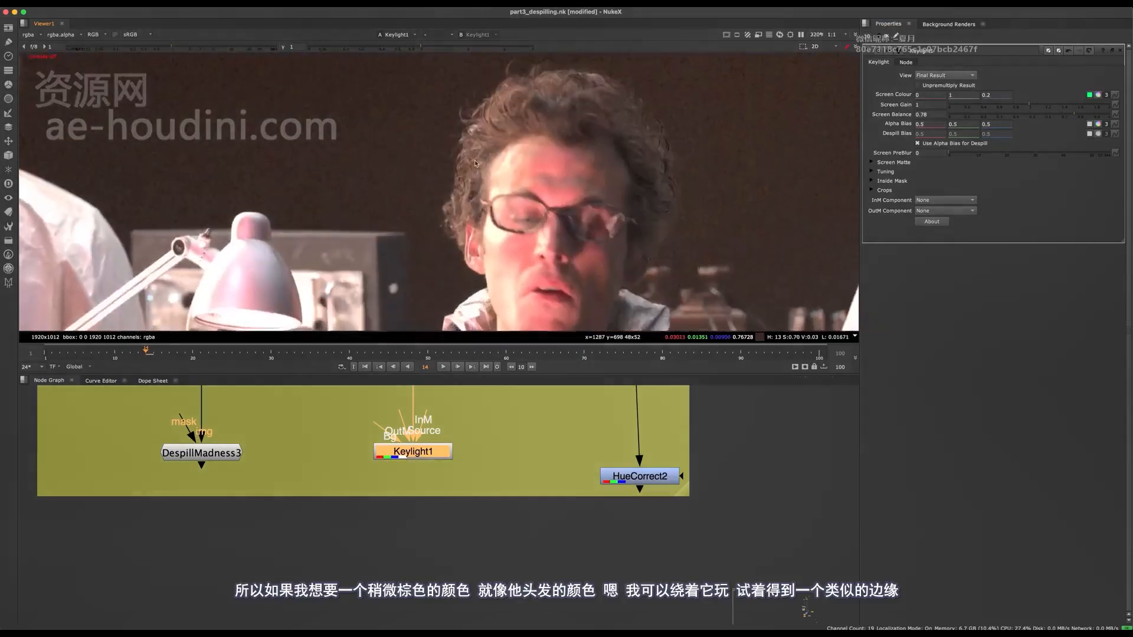
{"action": "mouse_move", "coordinate": [1060, 109]}
{"action": "left_mouse_down"}
{"action": "mouse_move", "coordinate": [1034, 106]}
{"action": "mouse_move", "coordinate": [1072, 109]}
{"action": "left_mouse_up"}
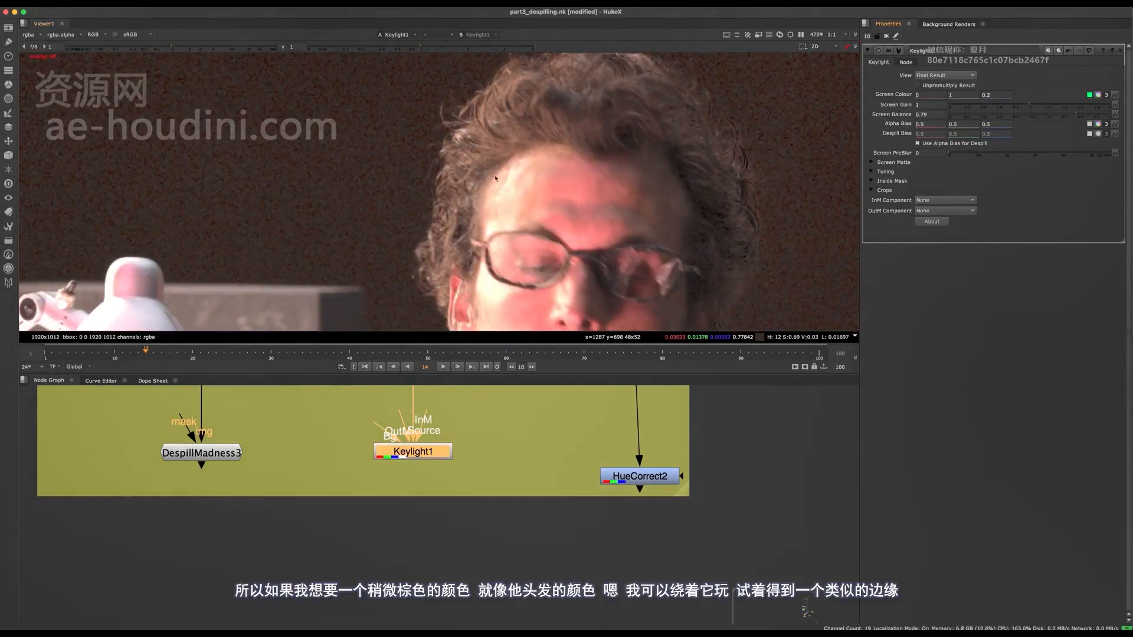
{"action": "scroll", "coordinate": [495, 179], "scroll_direction": "down", "scroll_amount": 5}
{"action": "scroll", "coordinate": [541, 89], "scroll_direction": "up", "scroll_amount": 5}
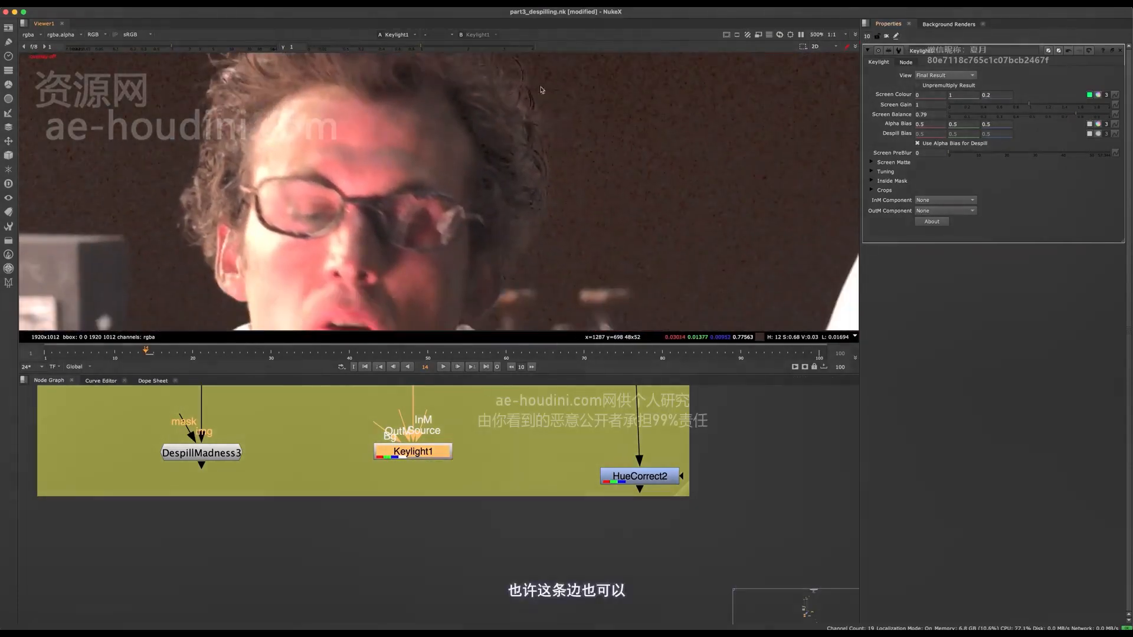
{"action": "scroll", "coordinate": [554, 136], "scroll_direction": "up", "scroll_amount": 2}
{"action": "scroll", "coordinate": [531, 180], "scroll_direction": "down", "scroll_amount": 2}
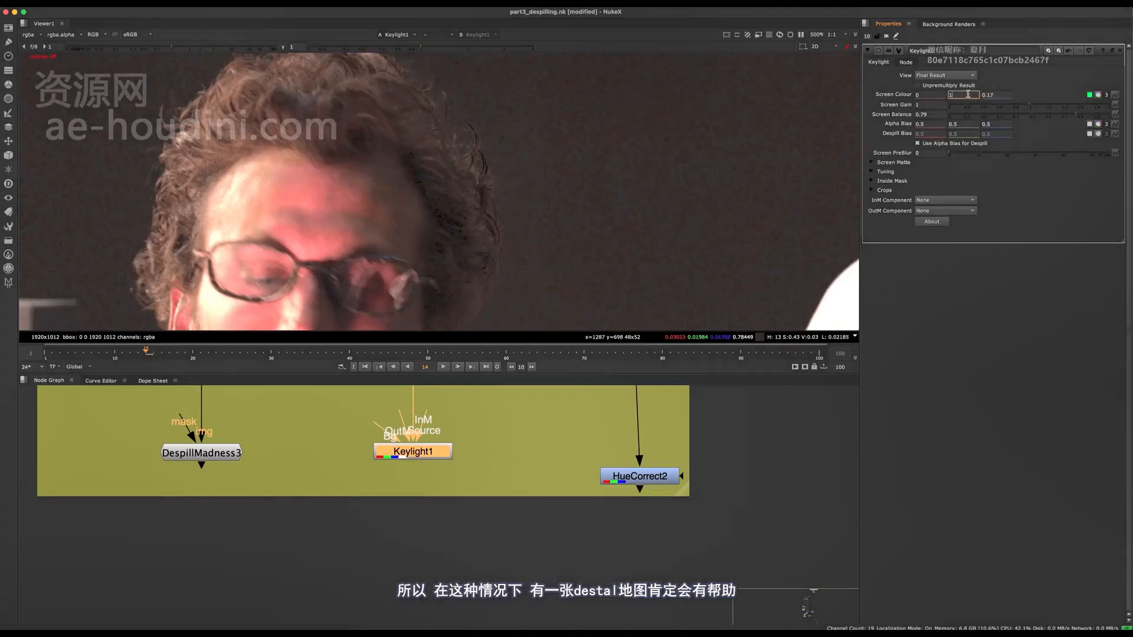
Set the green value of Keylight1's screen colour to 0.9
{"action": "type", "text": ".5"}
{"action": "key", "text": "Return"}
{"action": "key", "text": "Down"}
{"action": "key", "text": "Down"}
{"action": "key", "text": "Down"}
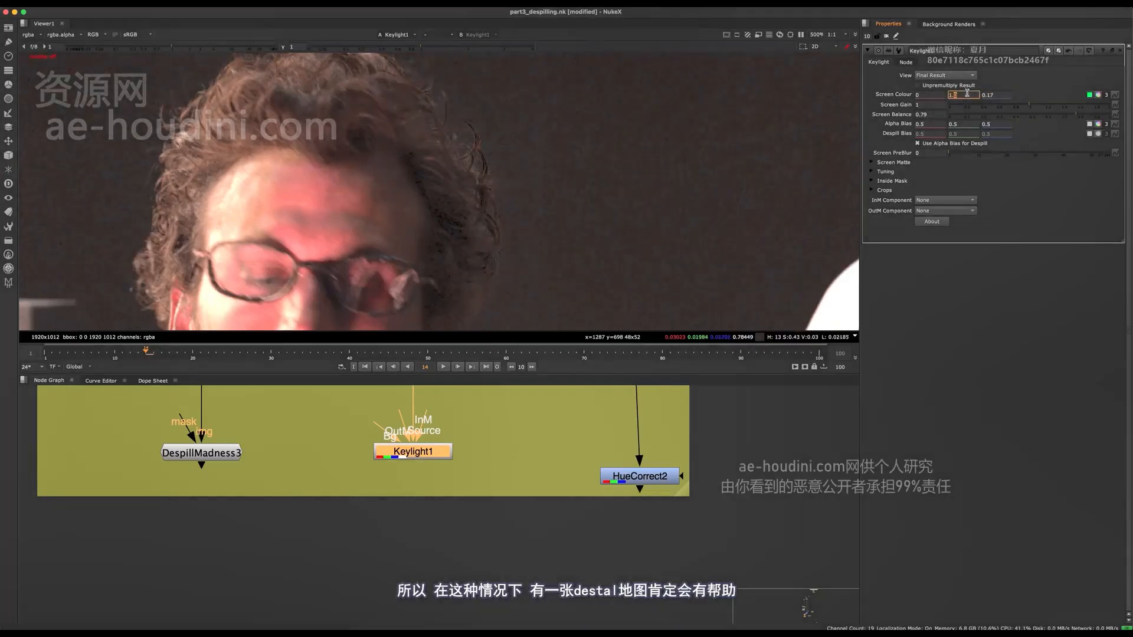
{"action": "left_click", "coordinate": [473, 475]}
{"action": "middle_click_drag", "start_coordinate": [472, 442], "coordinate": [472, 486]}
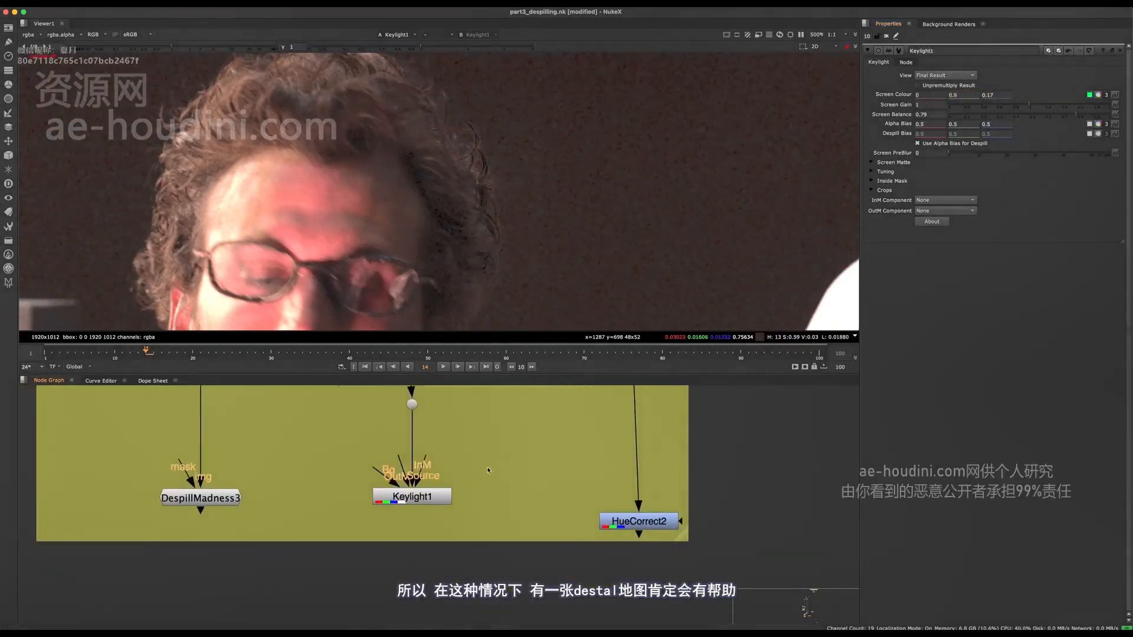
{"action": "middle_click_drag", "start_coordinate": [468, 393], "coordinate": [548, 387]}
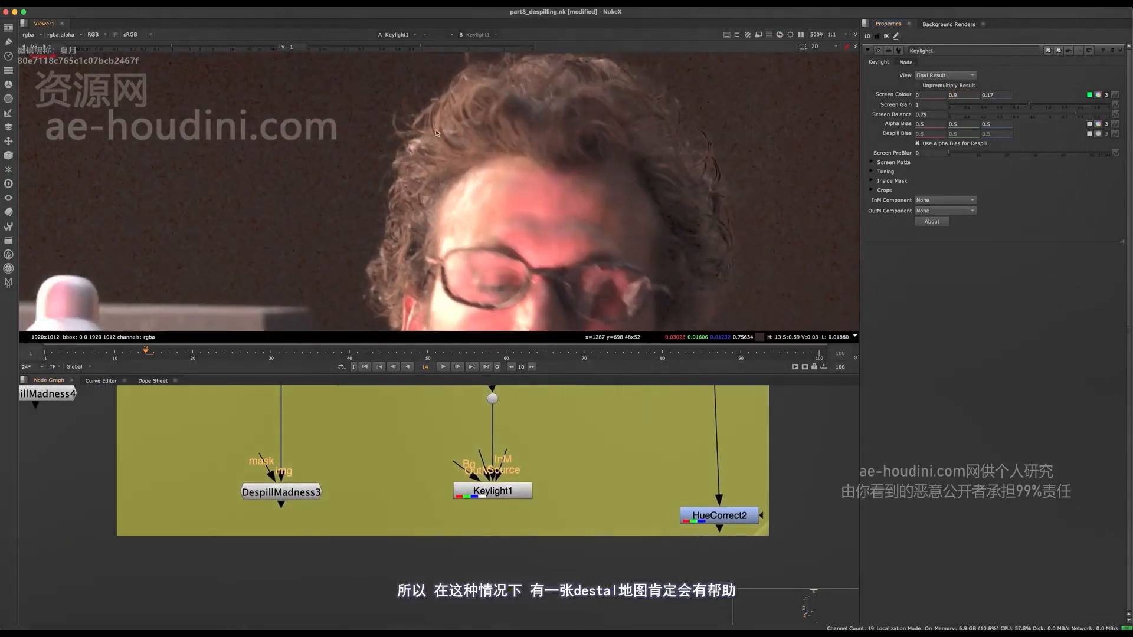
Expand Keylight1's screen colour into separate channel sliders and set green to 0.75 and blue to 0.22
{"action": "left_click", "coordinate": [1098, 94]}
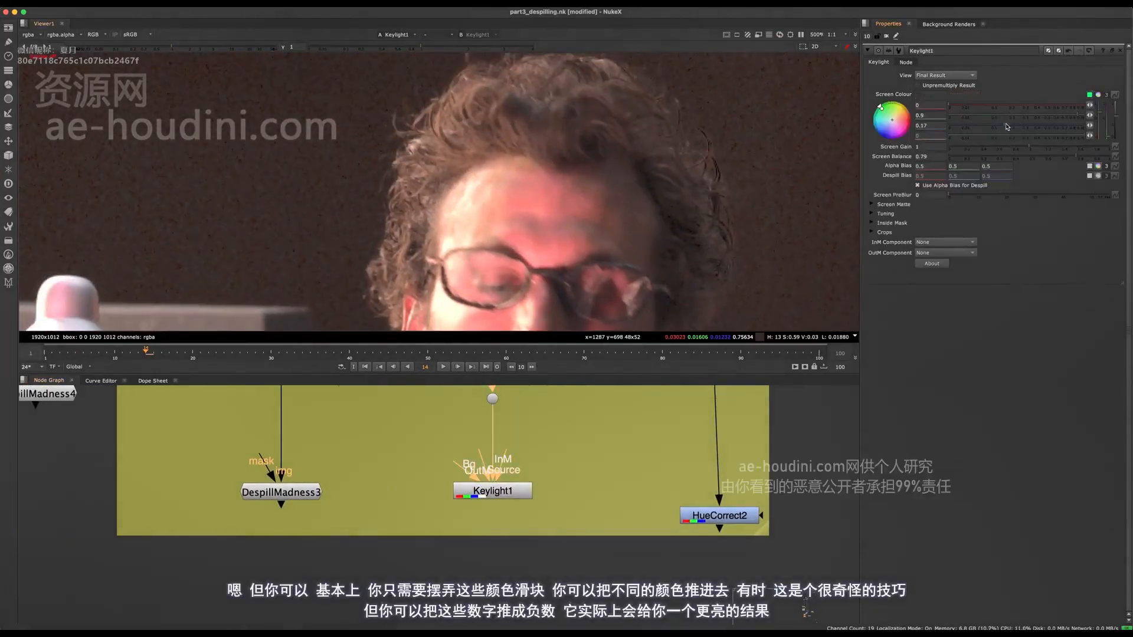
{"action": "left_click_drag", "start_coordinate": [1007, 126], "coordinate": [1061, 112]}
{"action": "left_click_drag", "start_coordinate": [966, 107], "coordinate": [938, 109]}
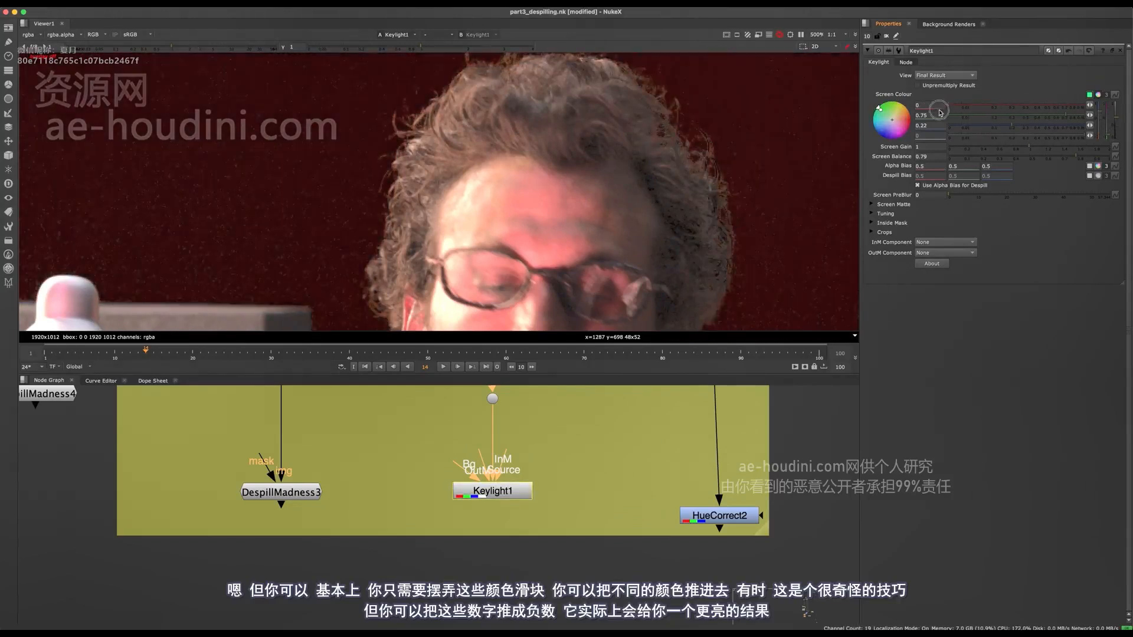
Try several negative red values in Keylight1's screen colour and settle on -0.7 for a brighter, warmer background tint
{"action": "left_click", "coordinate": [927, 107]}
{"action": "key", "text": "Down"}
{"action": "key", "text": "Down"}
{"action": "key", "text": "Down"}
{"action": "key", "text": "Down"}
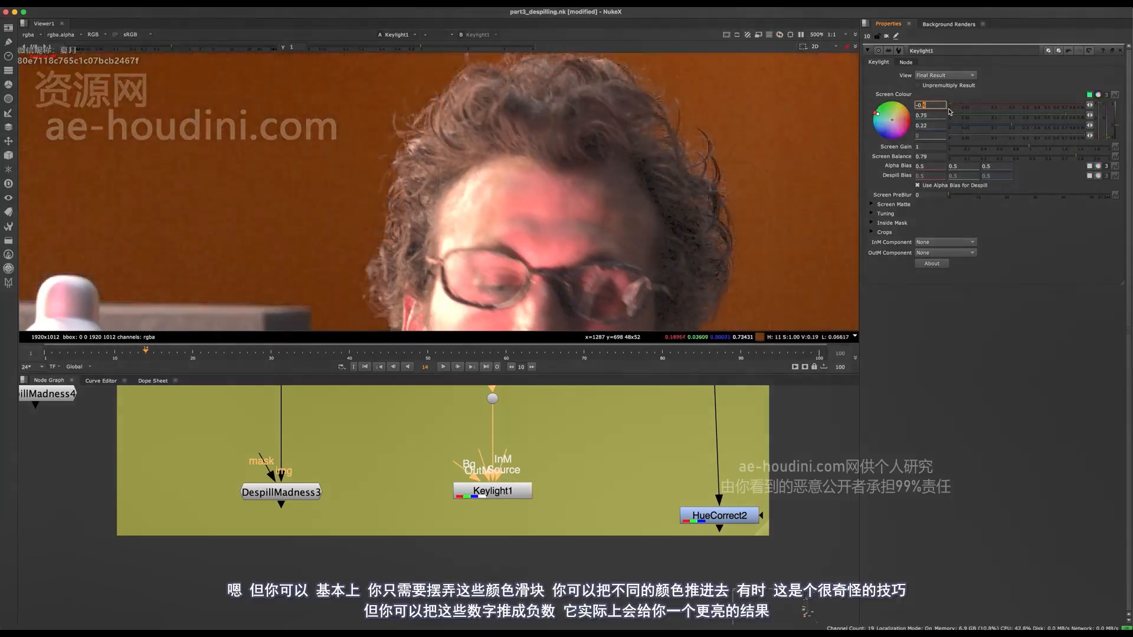
{"action": "key", "text": "Up"}
{"action": "key", "text": "Up"}
{"action": "key", "text": "Up"}
{"action": "key", "text": "Up"}
{"action": "key", "text": "Down"}
{"action": "key", "text": "Down"}
{"action": "key", "text": "Down"}
{"action": "key", "text": "Down"}
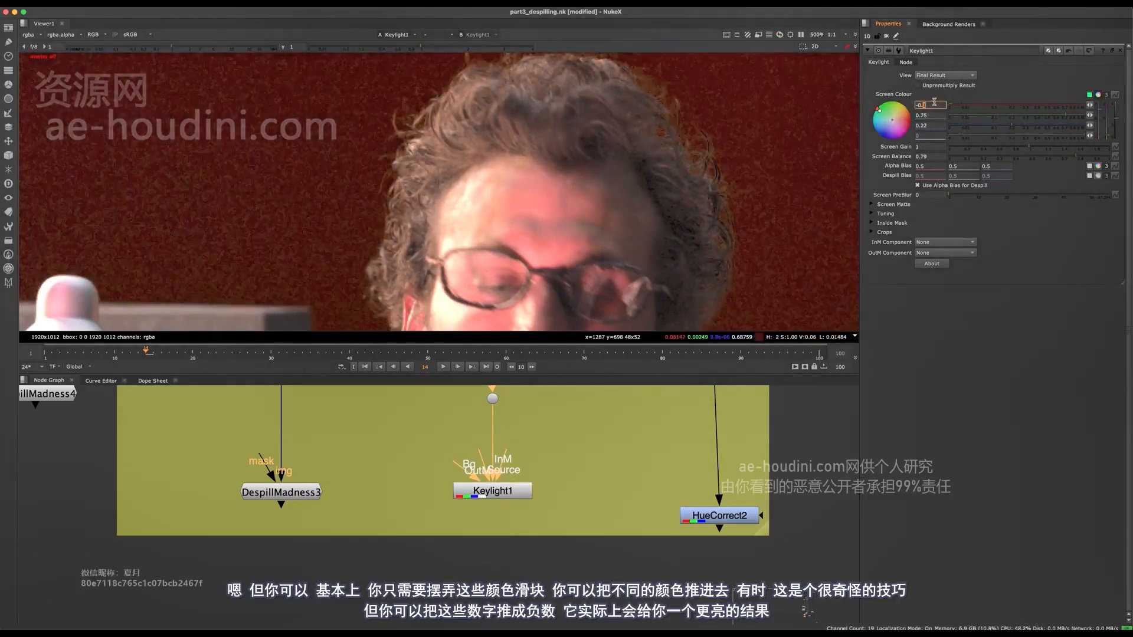
{"action": "key", "text": "Down"}
{"action": "key", "text": "Down"}
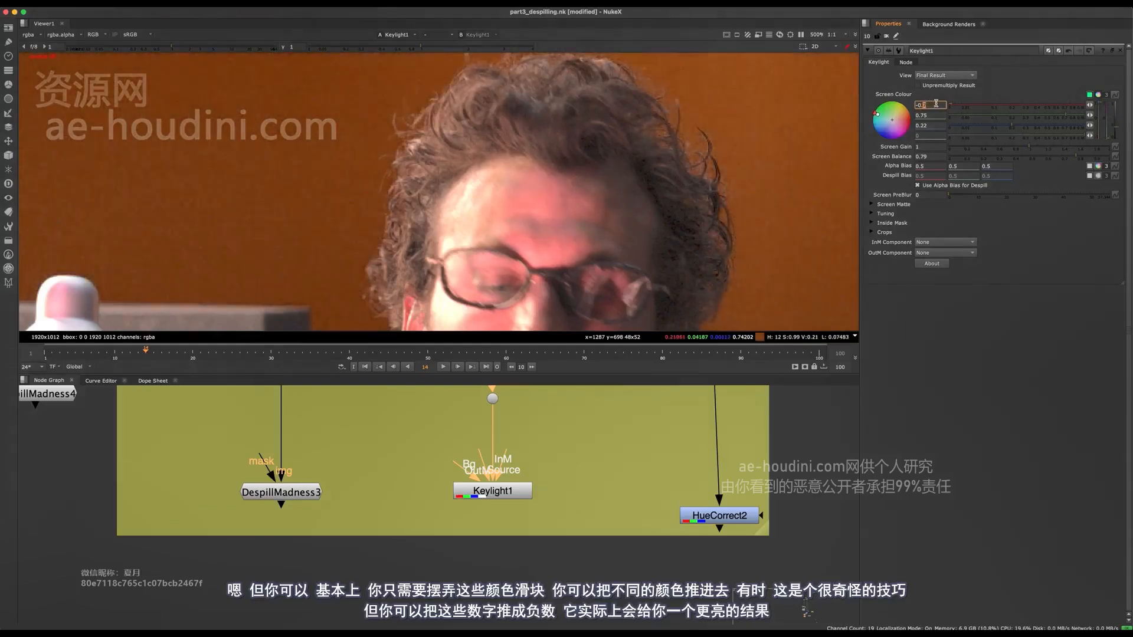
{"action": "key", "text": "Up"}
{"action": "key", "text": "Up"}
{"action": "key", "text": "Down"}
{"action": "key", "text": "Down"}
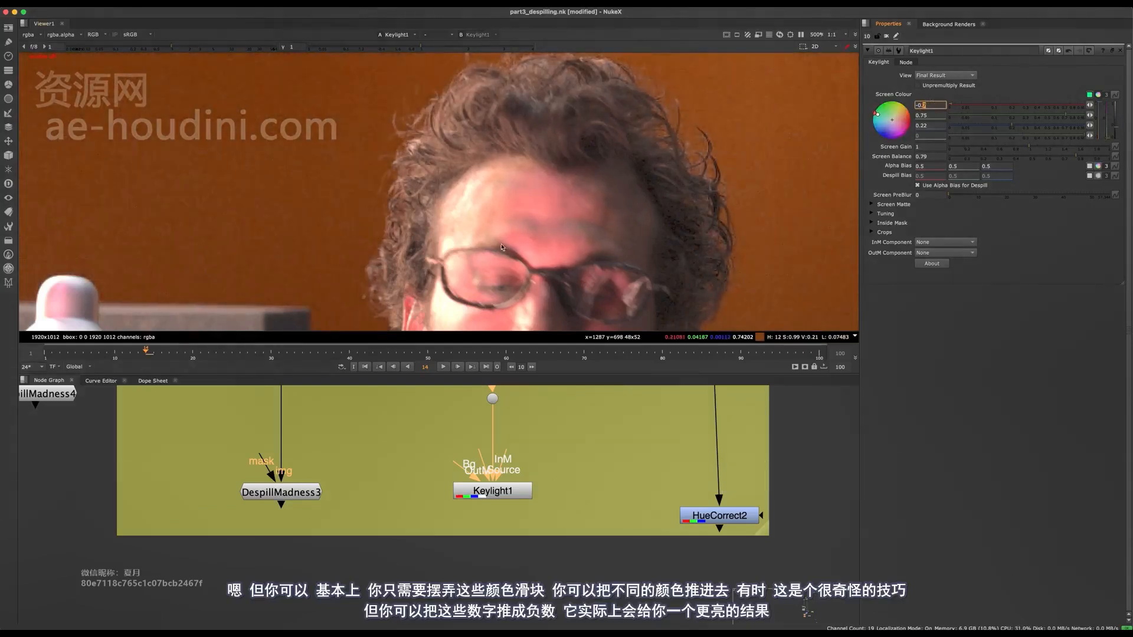
{"action": "left_click", "coordinate": [932, 98]}
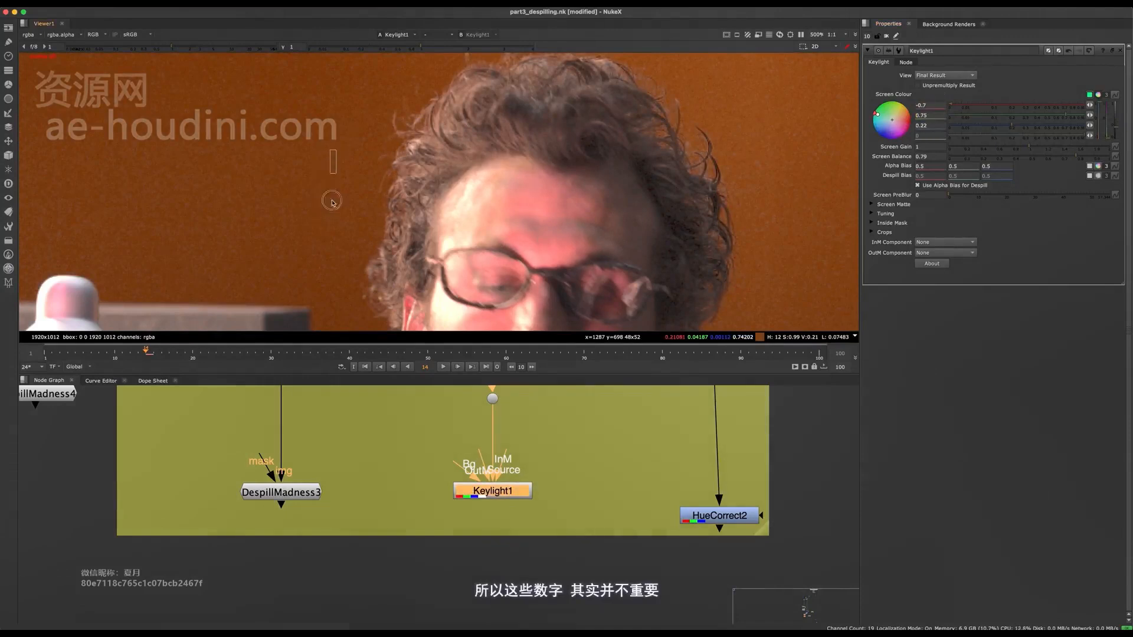
Lower the green value of Keylight1's screen colour to 0.65
{"action": "left_click", "coordinate": [923, 114]}
{"action": "key", "text": "Down"}
{"action": "key", "text": "Down"}
{"action": "key", "text": "Down"}
{"action": "key", "text": "Down"}
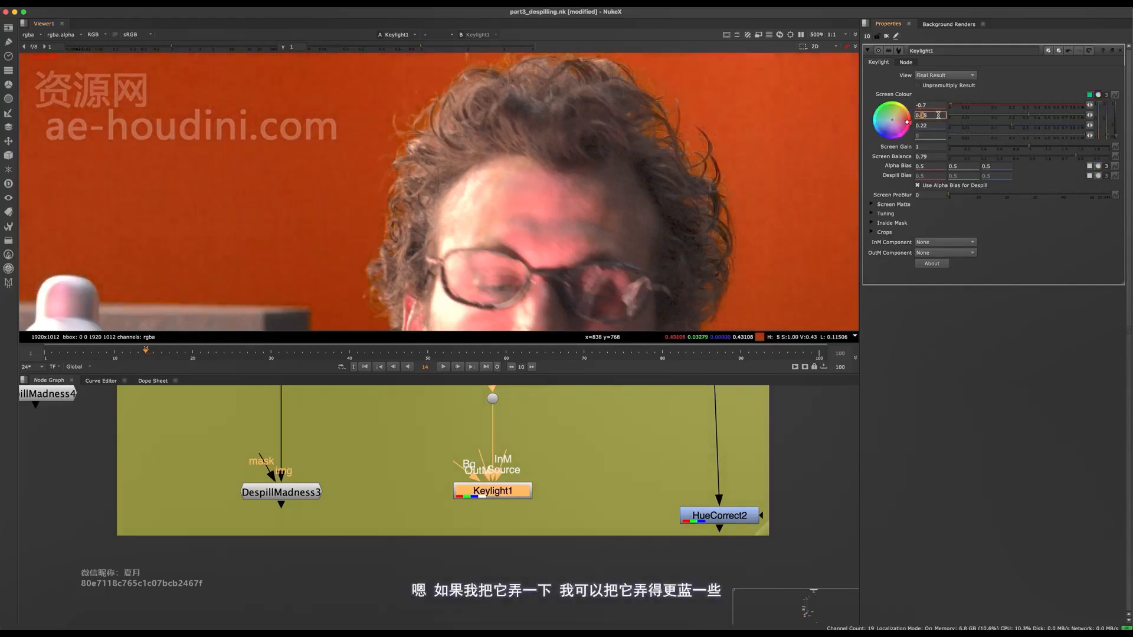
{"action": "key", "text": "Down"}
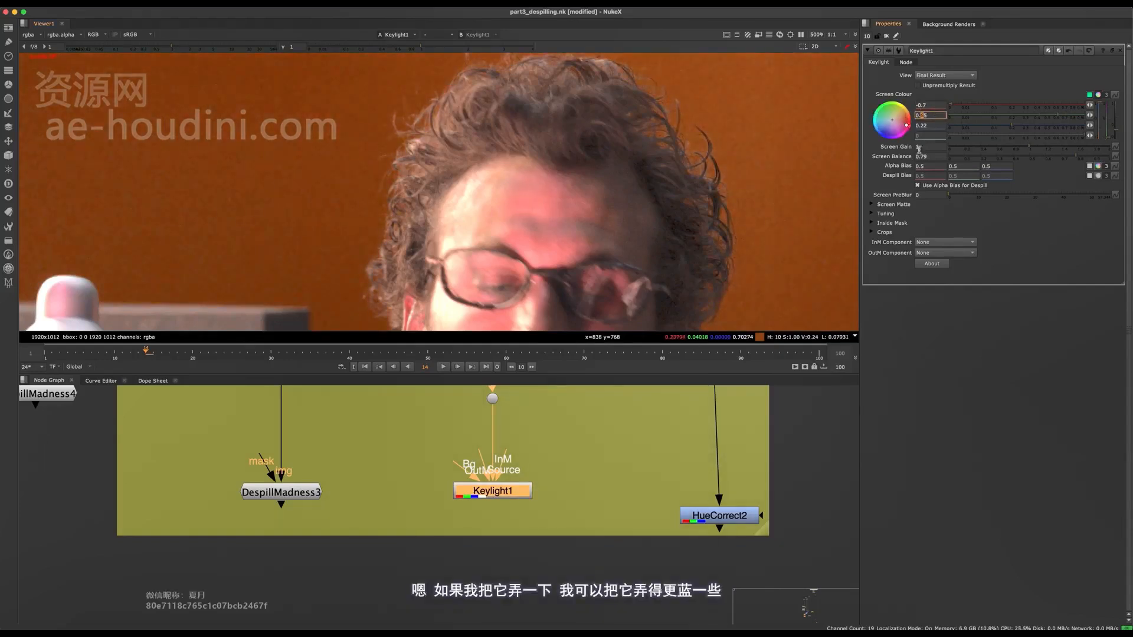
Push the blue value of Keylight1's screen colour into the negatives and settle on -0.12
{"action": "key", "text": "Down"}
{"action": "key", "text": "Down"}
{"action": "key", "text": "Down"}
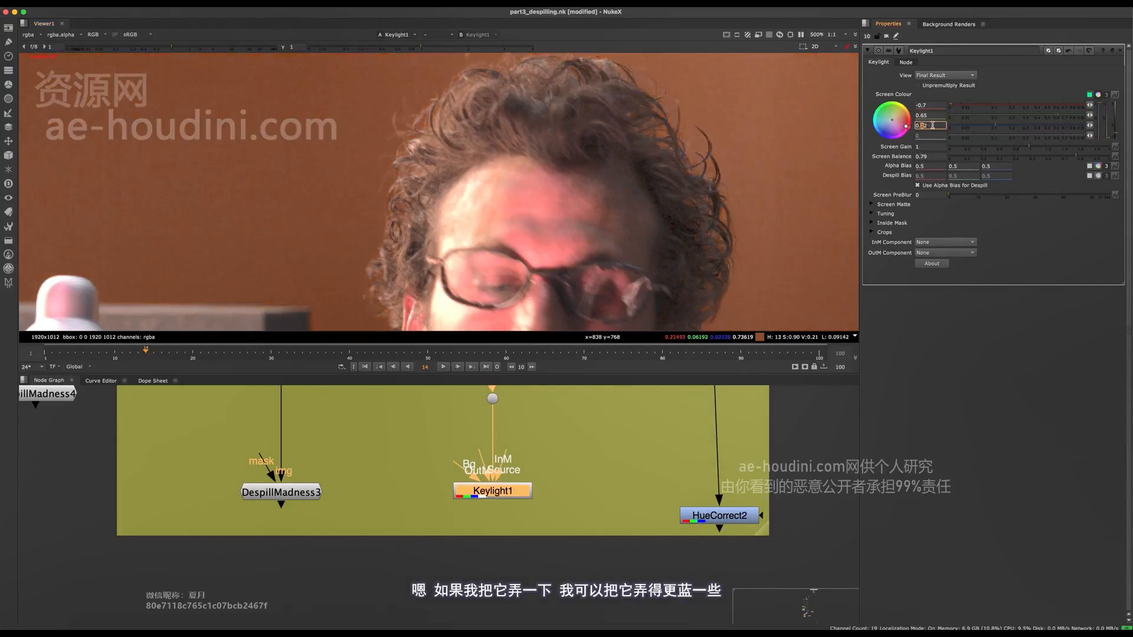
{"action": "key", "text": "Down"}
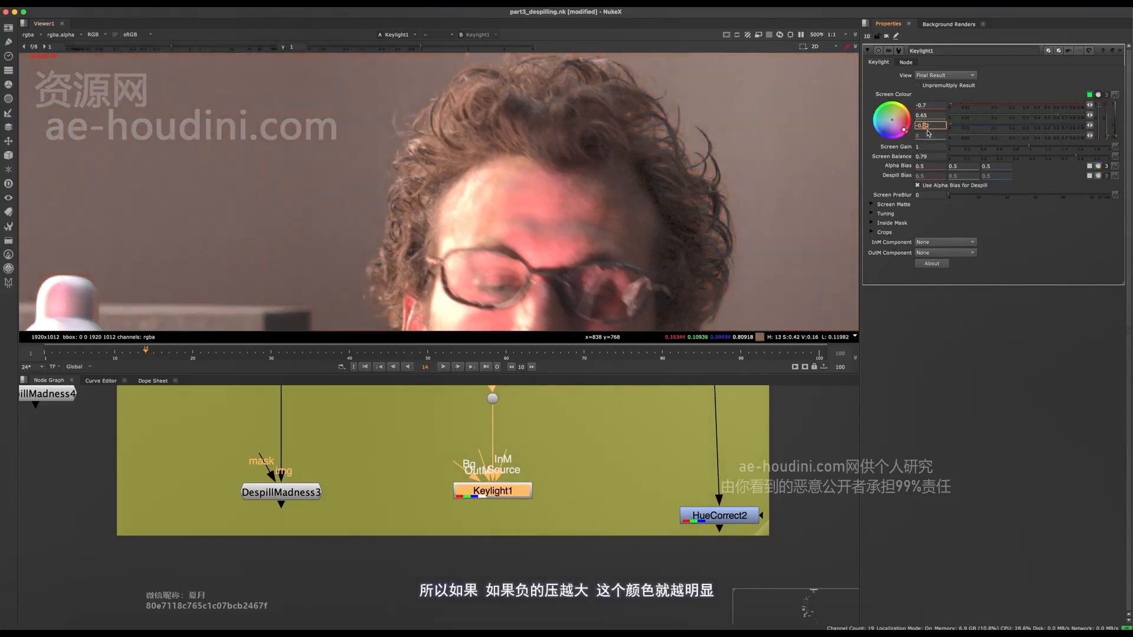
{"action": "key", "text": "Down"}
{"action": "key", "text": "Down"}
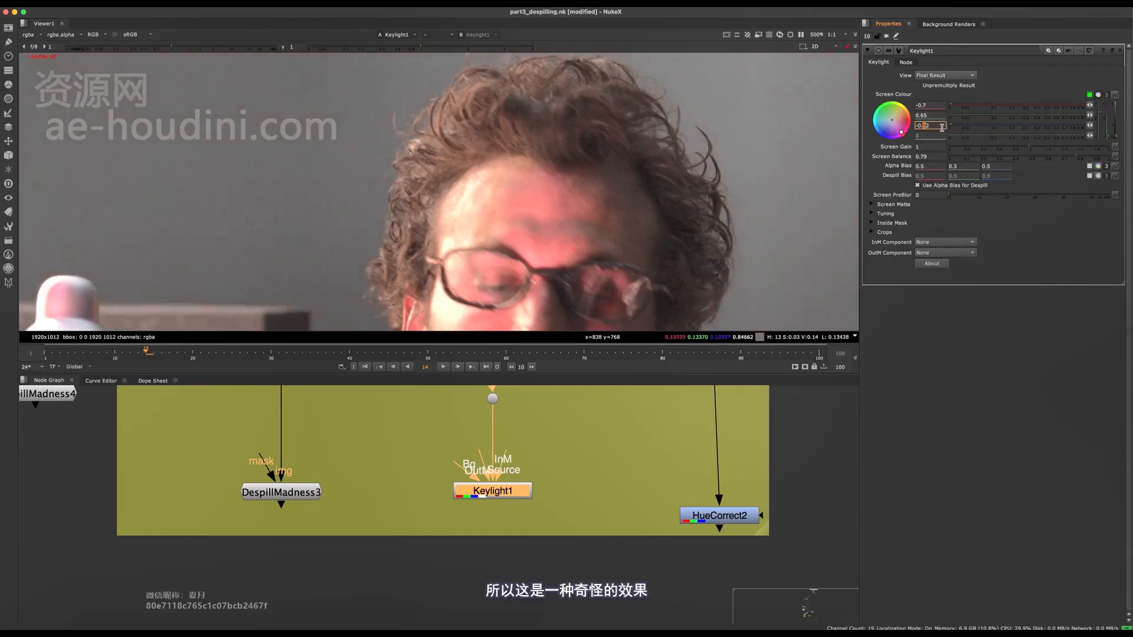
{"action": "key", "text": "Up"}
{"action": "key", "text": "Up"}
{"action": "key", "text": "Up"}
{"action": "key", "text": "Up"}
Examine the man's hair edges against the tinted background, both up close and in the full frame
{"action": "scroll", "coordinate": [347, 184], "scroll_direction": "down", "scroll_amount": 10}
{"action": "scroll", "coordinate": [352, 136], "scroll_direction": "up", "scroll_amount": 8}
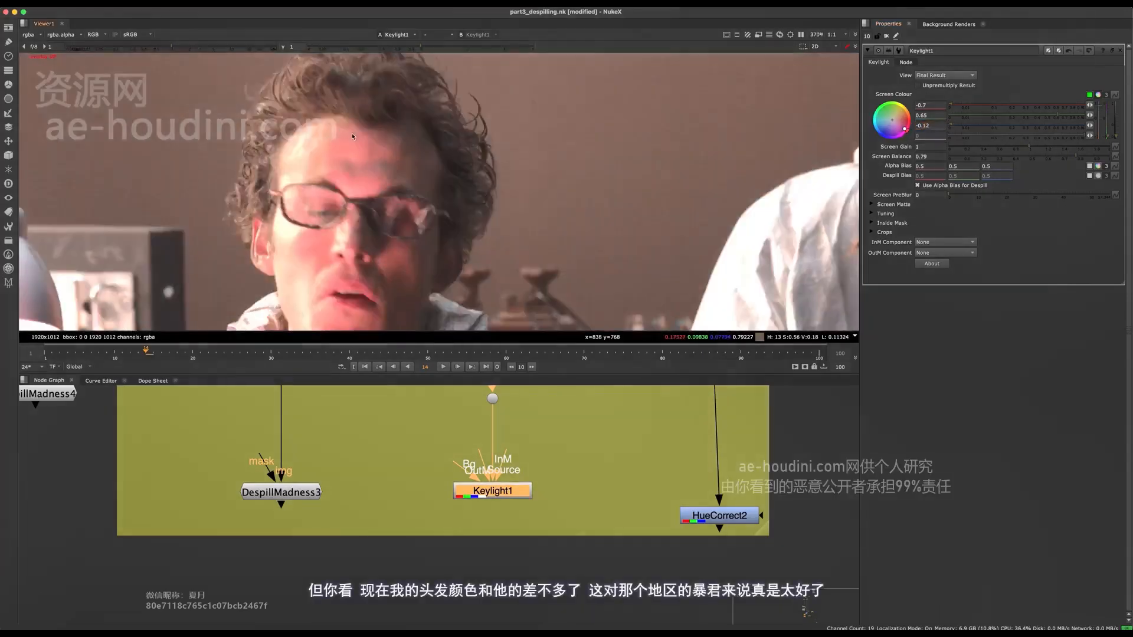
{"action": "middle_click_drag", "start_coordinate": [253, 58], "coordinate": [339, 128]}
{"action": "scroll", "coordinate": [339, 186], "scroll_direction": "up", "scroll_amount": 5}
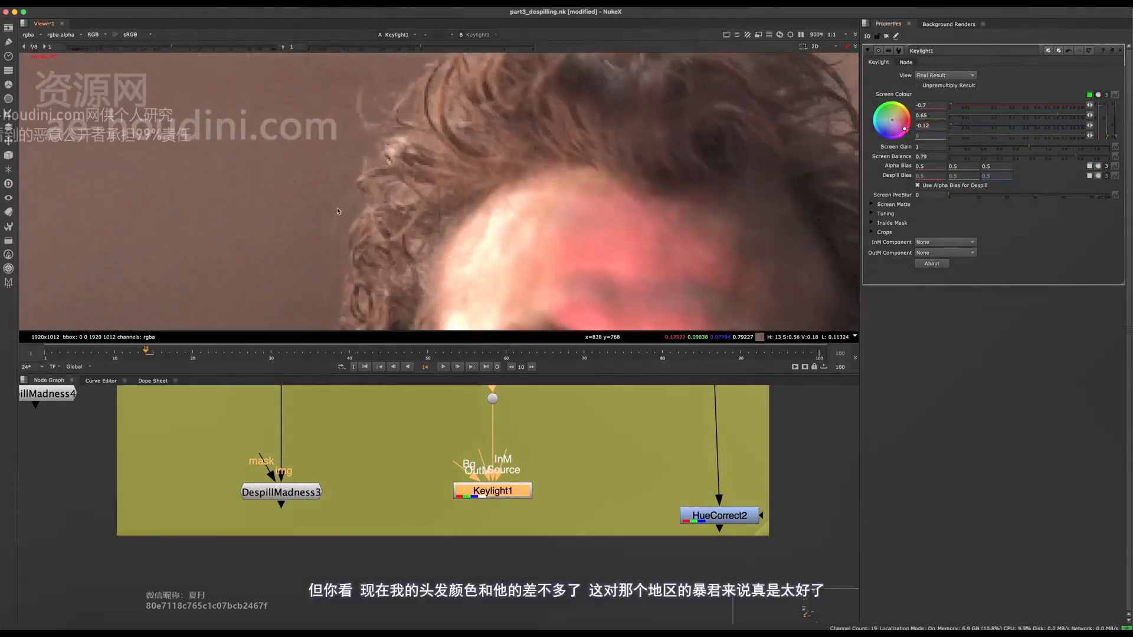
{"action": "scroll", "coordinate": [338, 211], "scroll_direction": "down", "scroll_amount": 4}
{"action": "scroll", "coordinate": [391, 168], "scroll_direction": "down", "scroll_amount": 4}
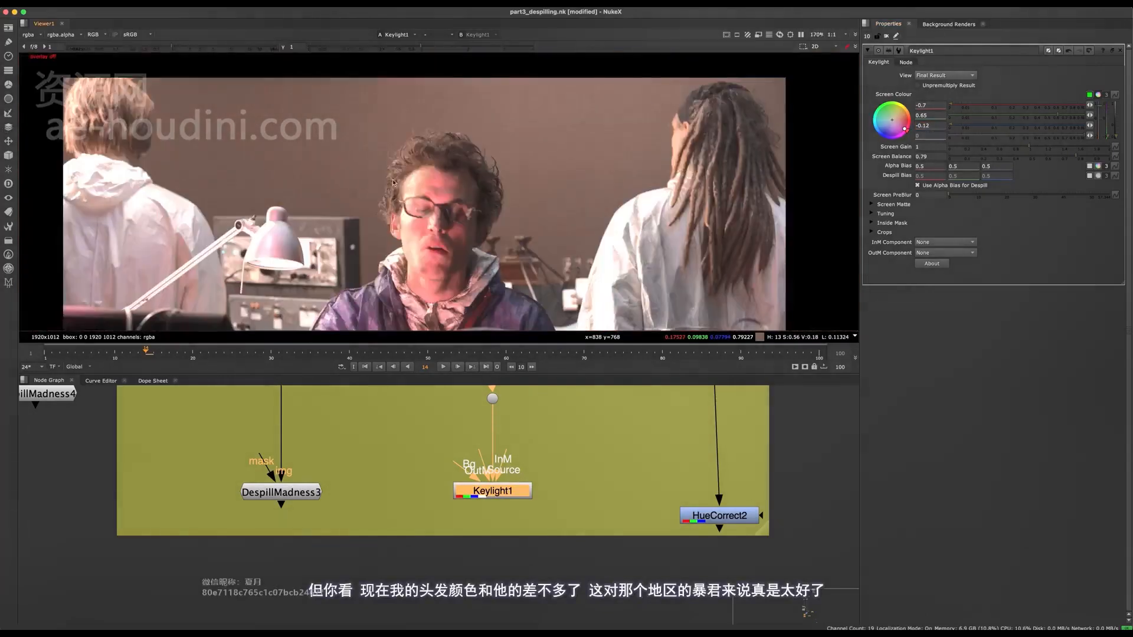
{"action": "scroll", "coordinate": [377, 176], "scroll_direction": "up", "scroll_amount": 4}
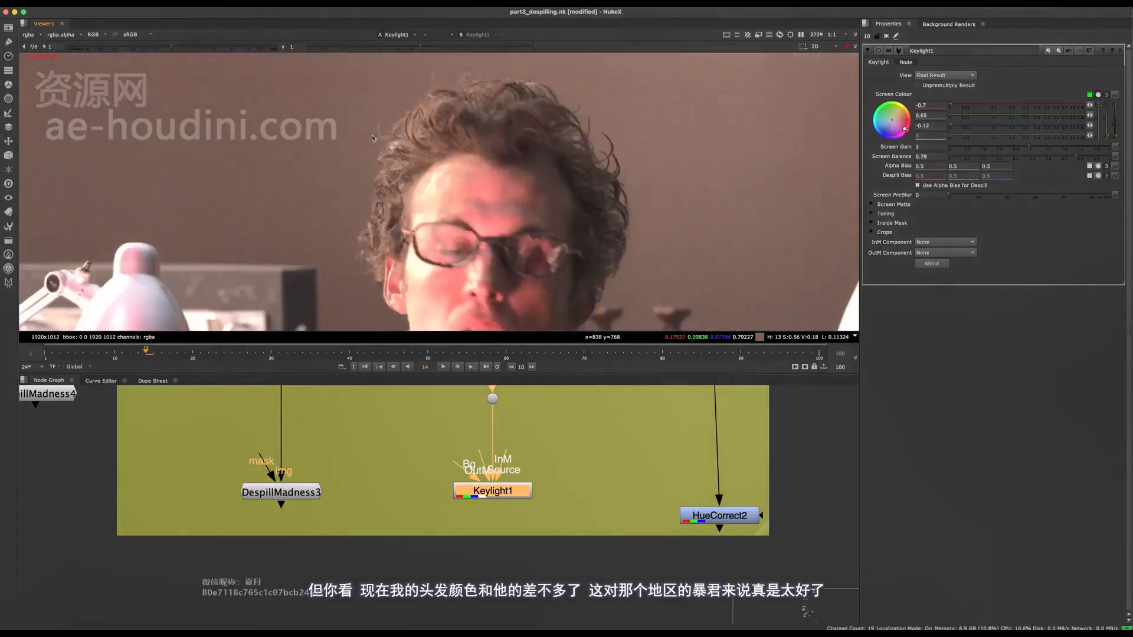
Fine-tune the blue value of Keylight1's screen colour to -0.1 while watching the man's hair
{"action": "left_click", "coordinate": [936, 125]}
{"action": "key", "text": "Up"}
{"action": "key", "text": "Up"}
{"action": "key", "text": "Up"}
{"action": "key", "text": "Up"}
{"action": "key", "text": "Up"}
{"action": "key", "text": "Up"}
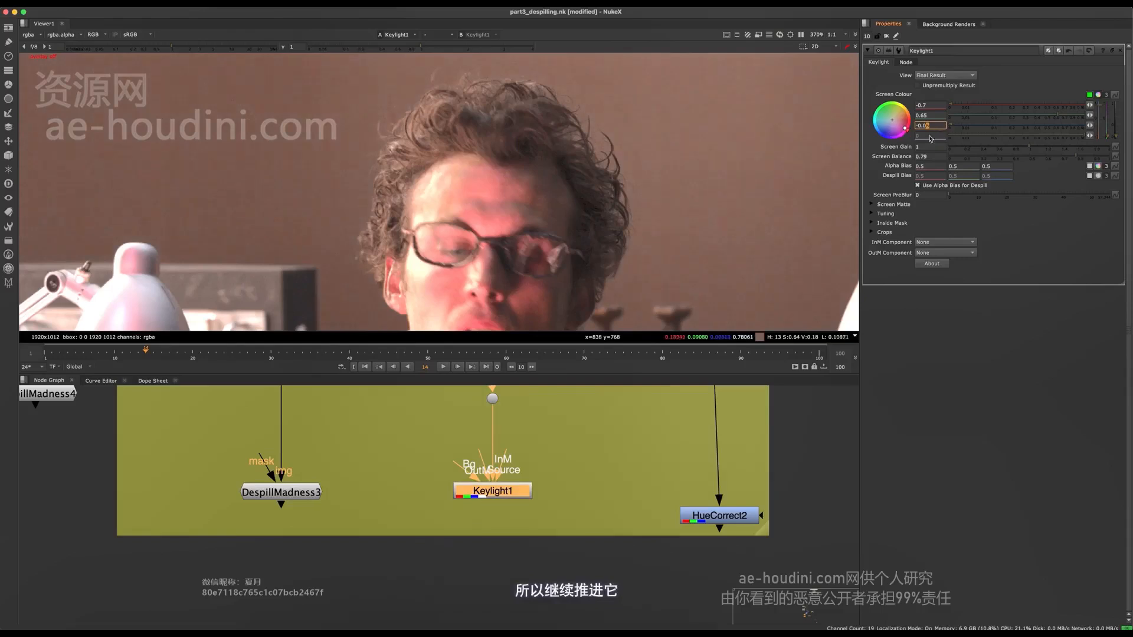
{"action": "key", "text": "Down"}
{"action": "key", "text": "Down"}
{"action": "key", "text": "Down"}
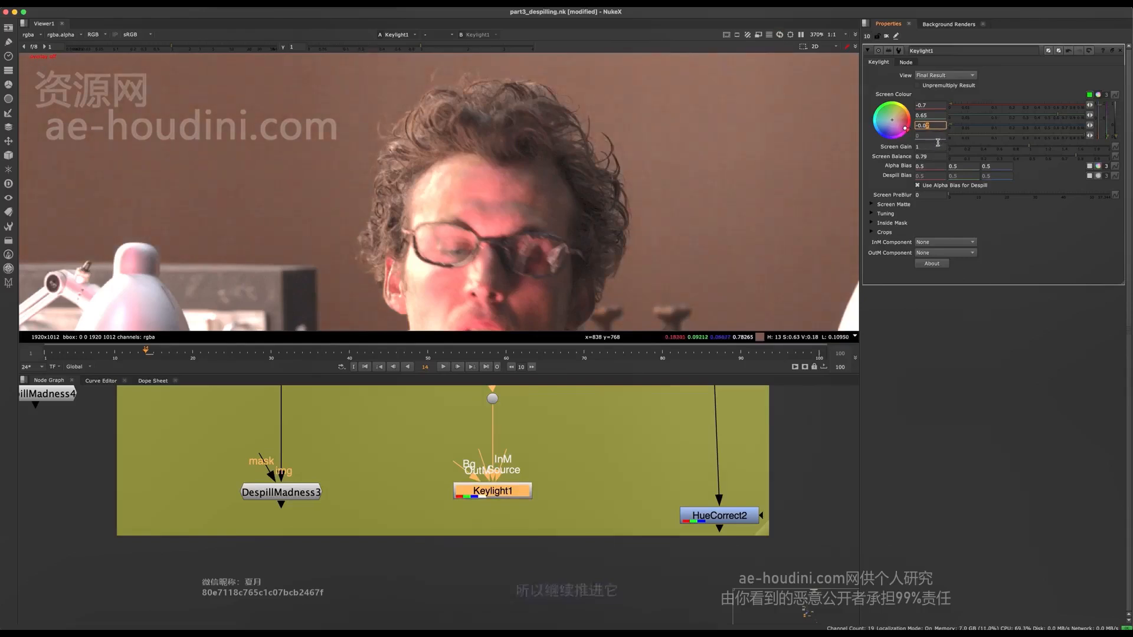
{"action": "key", "text": "Down"}
{"action": "key", "text": "Down"}
{"action": "key", "text": "Down"}
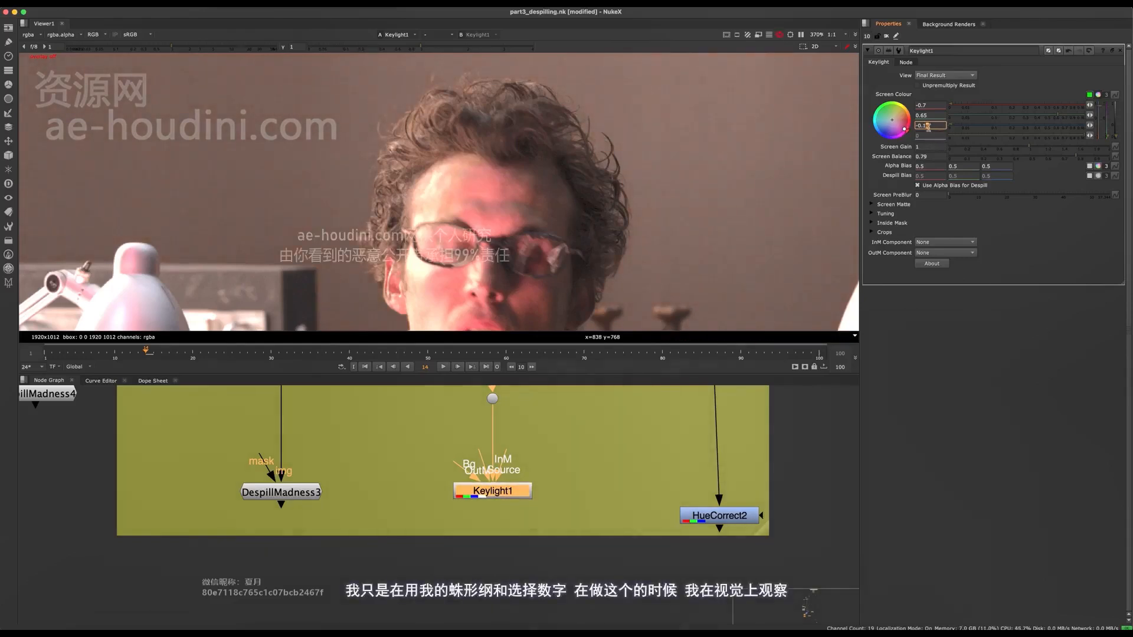
Lower the green value of Keylight1's screen colour to 0.35 and check the hair in the full frame and up close
{"action": "key", "text": "Down"}
{"action": "key", "text": "Down"}
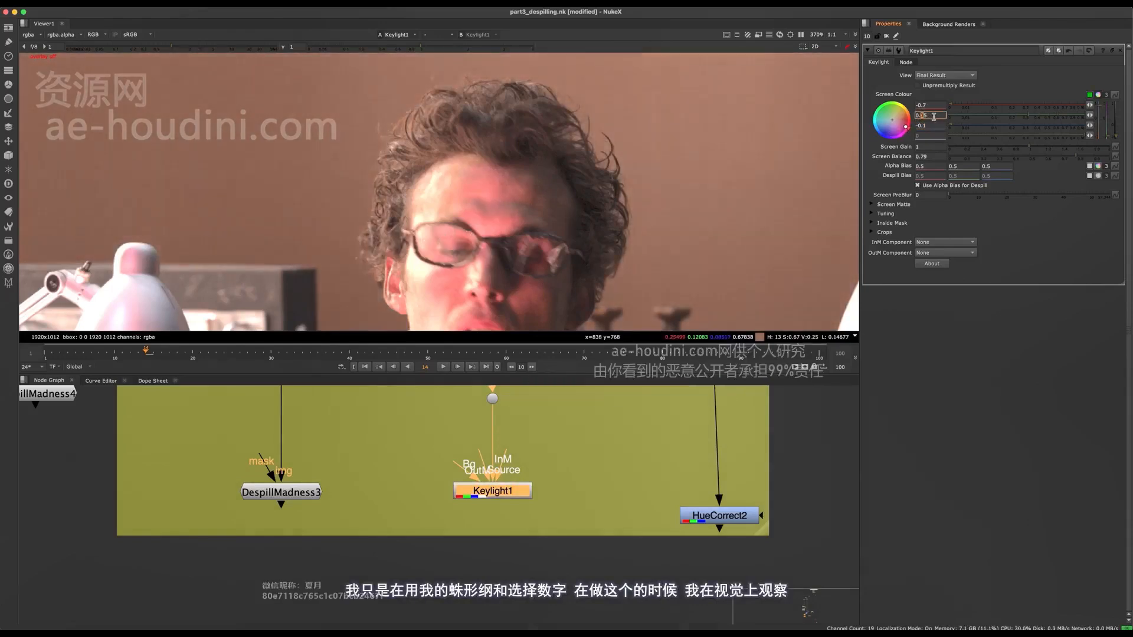
{"action": "scroll", "coordinate": [393, 91], "scroll_direction": "down", "scroll_amount": 5}
{"action": "scroll", "coordinate": [392, 90], "scroll_direction": "up", "scroll_amount": 5}
{"action": "scroll", "coordinate": [392, 91], "scroll_direction": "down", "scroll_amount": 5}
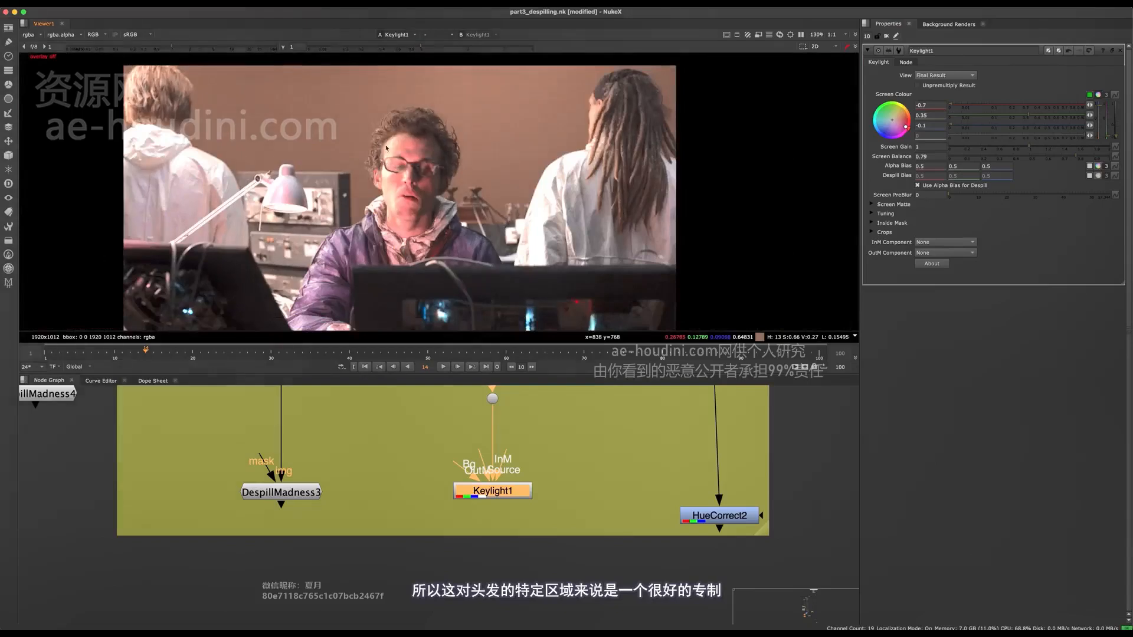
{"action": "scroll", "coordinate": [393, 90], "scroll_direction": "up", "scroll_amount": 5}
{"action": "scroll", "coordinate": [560, 530], "scroll_direction": "down", "scroll_amount": 8}
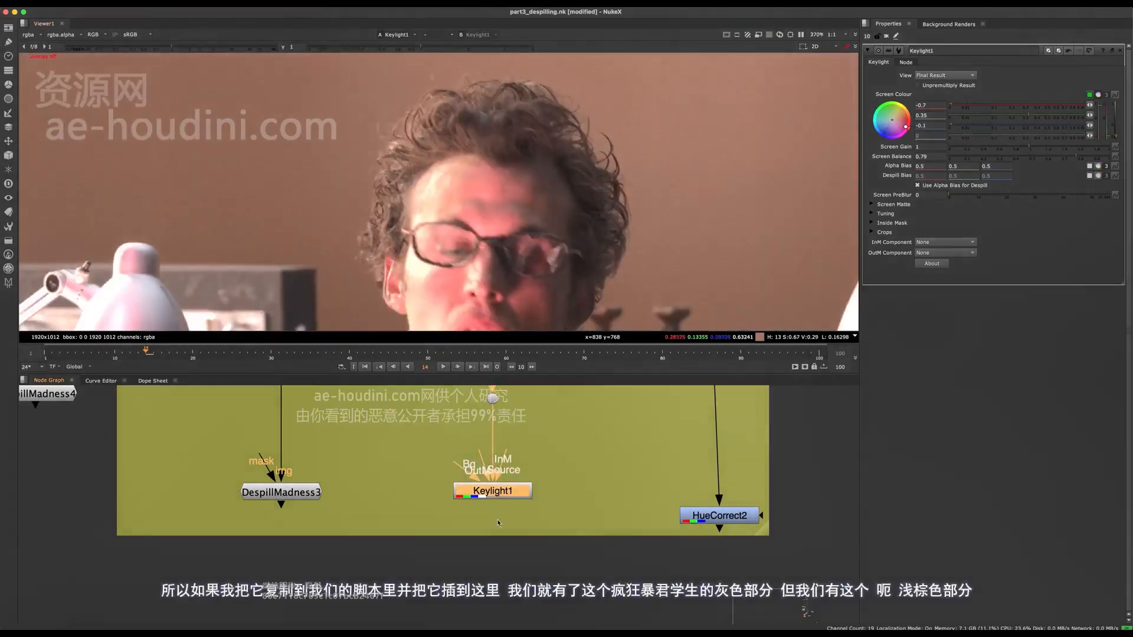
Place a copy of Keylight1 beside DespillMadness2 in the main script, with its source connected to the dot above that node
{"action": "key", "text": "space"}
{"action": "scroll", "coordinate": [472, 201], "scroll_direction": "up", "scroll_amount": 10}
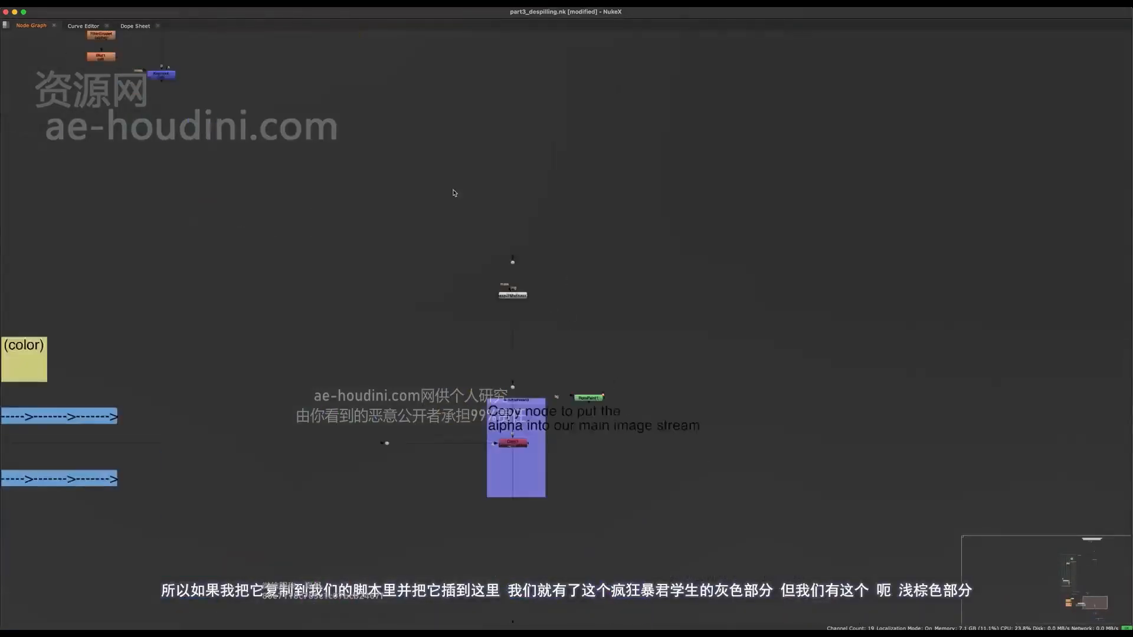
{"action": "scroll", "coordinate": [517, 267], "scroll_direction": "down", "scroll_amount": 5}
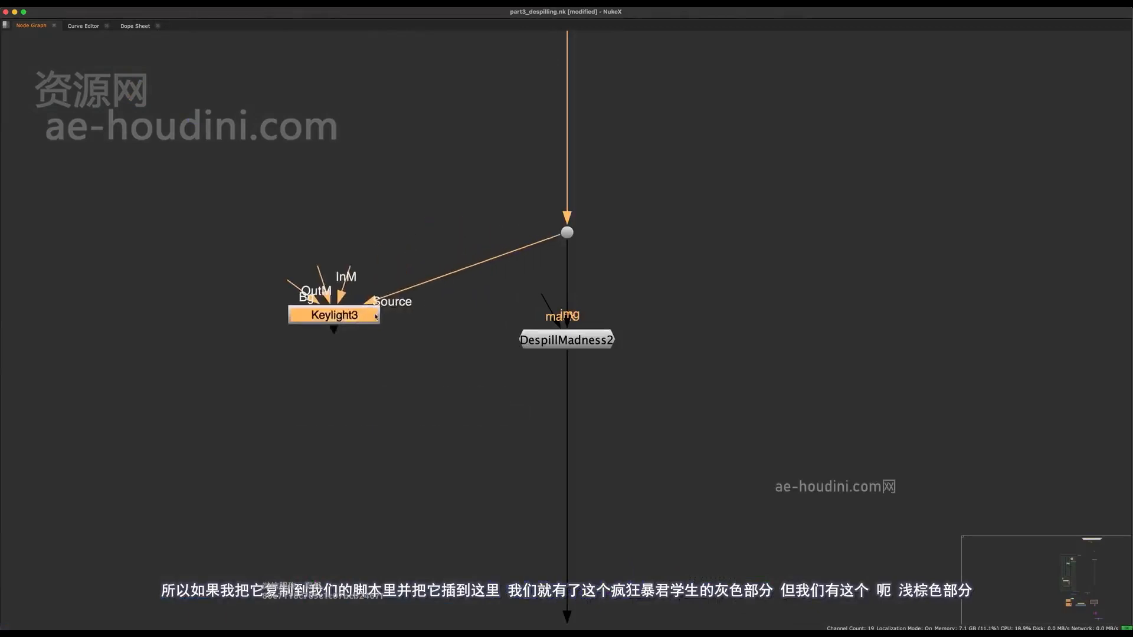
View Keylight3's result and position the node to the lower left of DespillMadness2
{"action": "key", "text": "space"}
{"action": "middle_click_drag", "start_coordinate": [522, 395], "coordinate": [506, 490]}
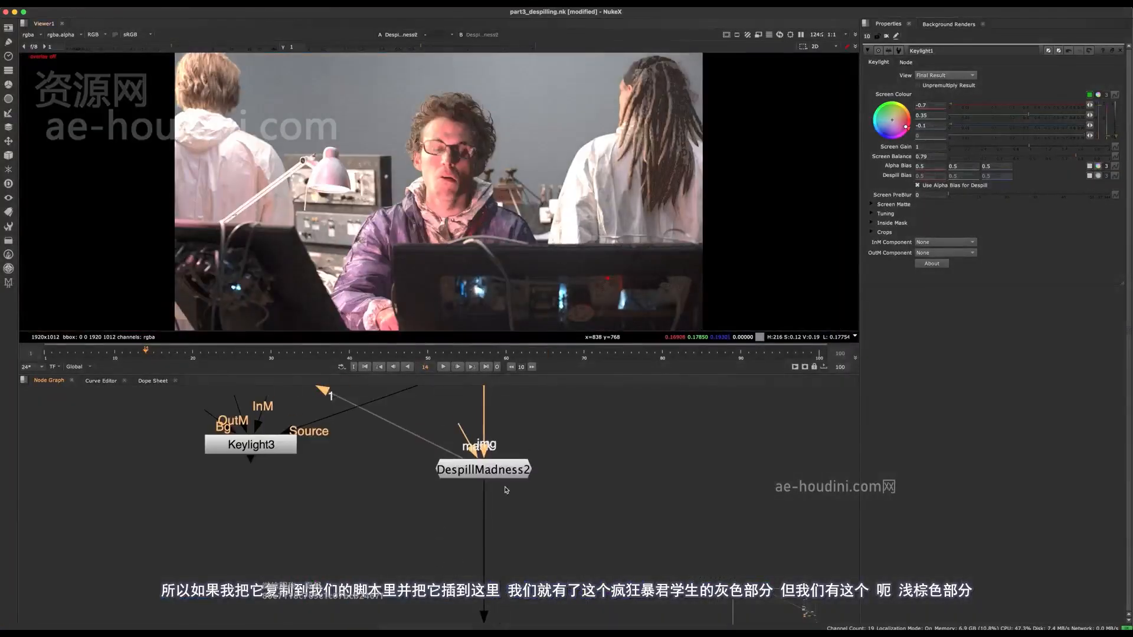
{"action": "middle_click_drag", "start_coordinate": [366, 425], "coordinate": [428, 418]}
{"action": "left_click_drag", "start_coordinate": [339, 440], "coordinate": [303, 441]}
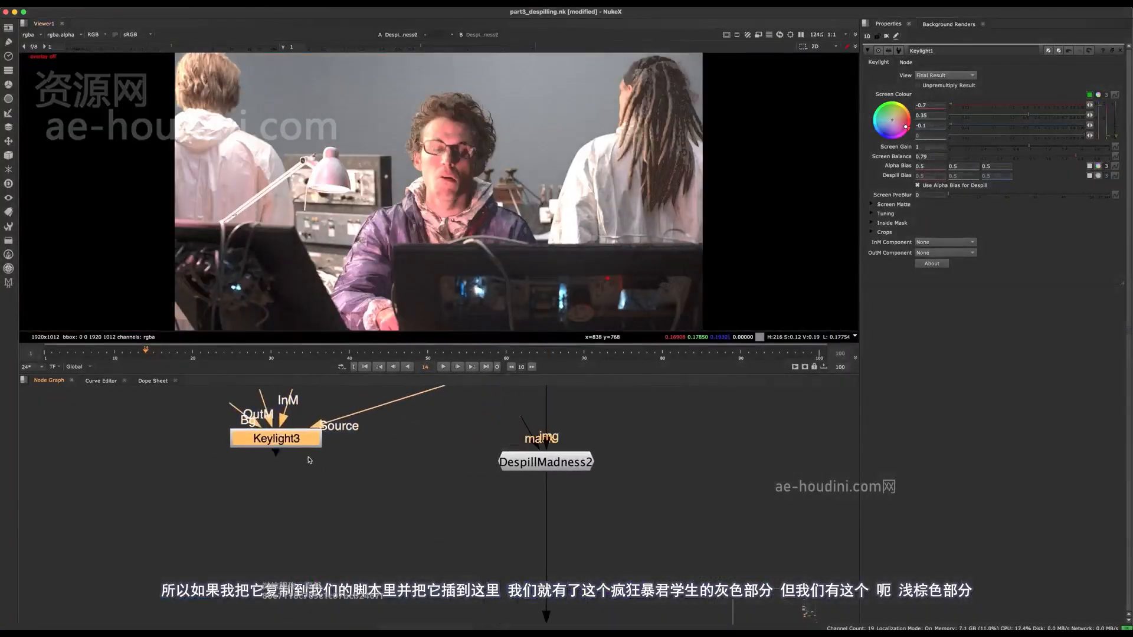
{"action": "key", "text": "1"}
{"action": "middle_click_drag", "start_coordinate": [412, 151], "coordinate": [438, 181]}
{"action": "middle_click_drag", "start_coordinate": [357, 447], "coordinate": [425, 440]}
{"action": "left_click_drag", "start_coordinate": [345, 426], "coordinate": [271, 477]}
Add a Keymix node below DespillMadness2, with Keylight3 feeding its A input
{"action": "key", "text": "Tab"}
{"action": "type", "text": "keymix"}
{"action": "key", "text": "Return"}
{"action": "left_click_drag", "start_coordinate": [424, 420], "coordinate": [626, 549]}
Add a Roto node beside DespillMadness2 and connect it to the mask input of Keymix5
{"action": "left_click", "coordinate": [692, 486]}
{"action": "key", "text": "o"}
{"action": "key", "text": "i"}
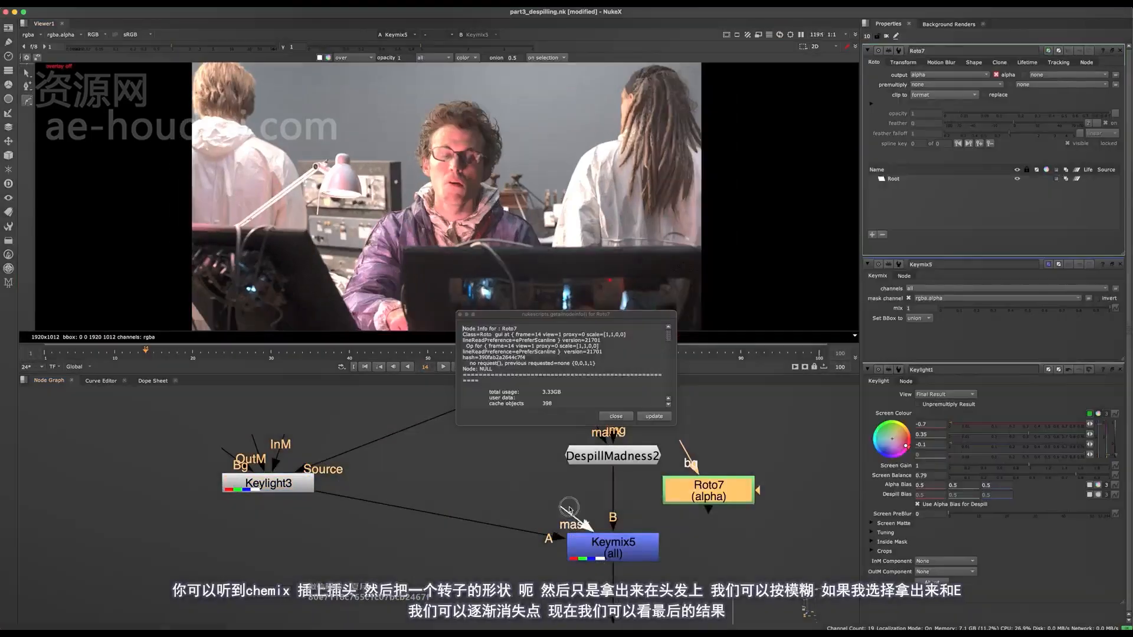
{"action": "left_click_drag", "start_coordinate": [569, 510], "coordinate": [698, 492]}
{"action": "left_click", "coordinate": [616, 416]}
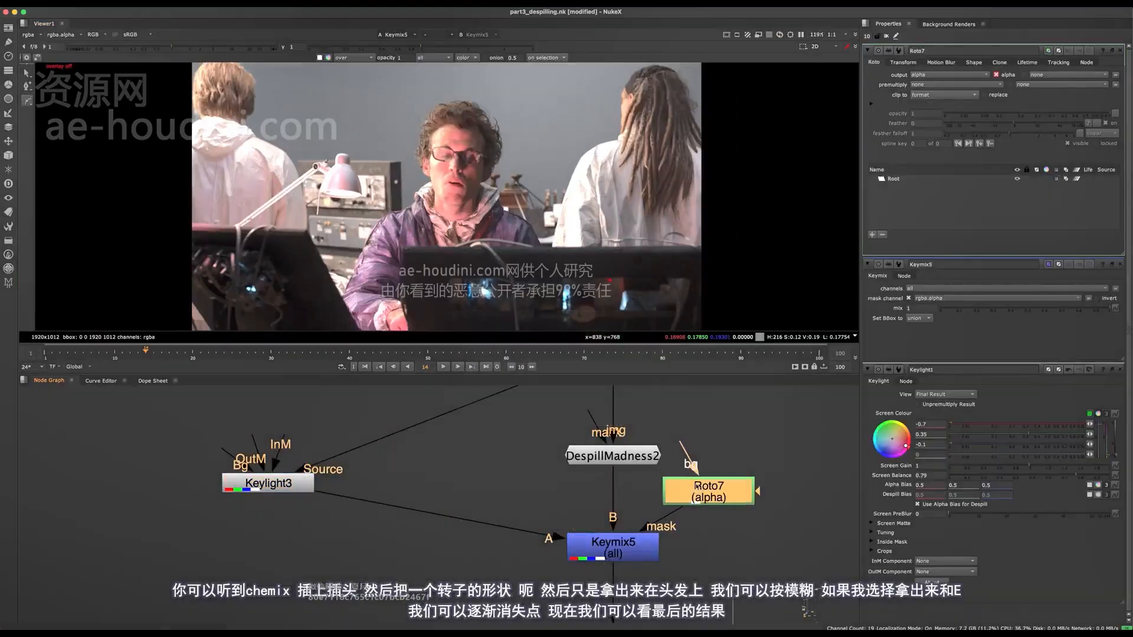
Draw a closed Bezier shape in Roto7 around the hair on the image-left side of the man's head
{"action": "scroll", "coordinate": [424, 134], "scroll_direction": "up", "scroll_amount": 5}
{"action": "middle_click_drag", "start_coordinate": [424, 135], "coordinate": [423, 176]}
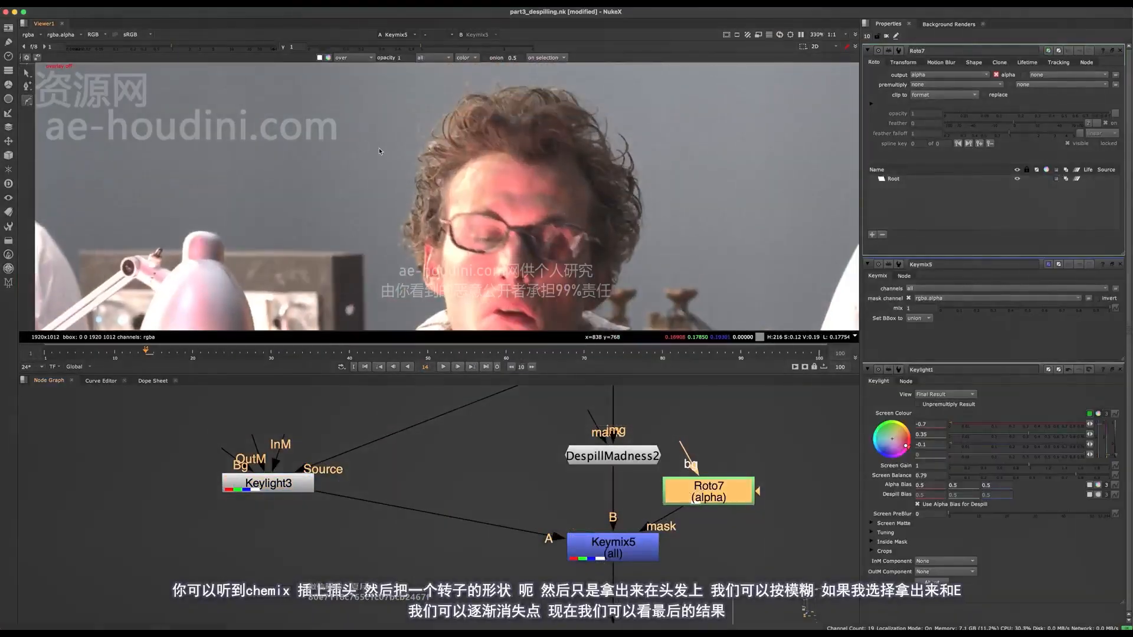
{"action": "key", "text": "o"}
{"action": "left_click", "coordinate": [367, 112]}
{"action": "left_click", "coordinate": [360, 227]}
{"action": "left_click", "coordinate": [383, 260]}
{"action": "left_click", "coordinate": [420, 230]}
{"action": "left_click", "coordinate": [447, 125]}
{"action": "key", "text": "Return"}
Expand the feather of the Bezier shape outward and adjust its feather point above the man's hair
{"action": "middle_click_drag", "start_coordinate": [520, 95], "coordinate": [466, 171]}
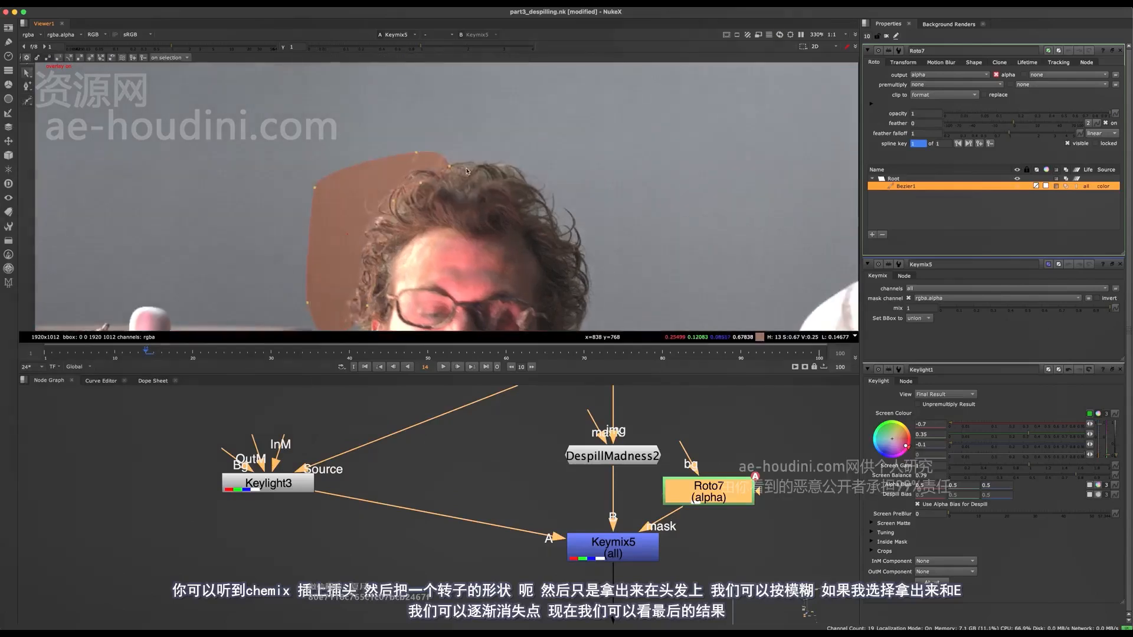
{"action": "key", "text": "e"}
{"action": "key", "text": "e"}
{"action": "key", "text": "e"}
{"action": "key", "text": "e"}
{"action": "key", "text": "e"}
{"action": "key", "text": "e"}
{"action": "key", "text": "e"}
{"action": "key", "text": "e"}
{"action": "key", "text": "e"}
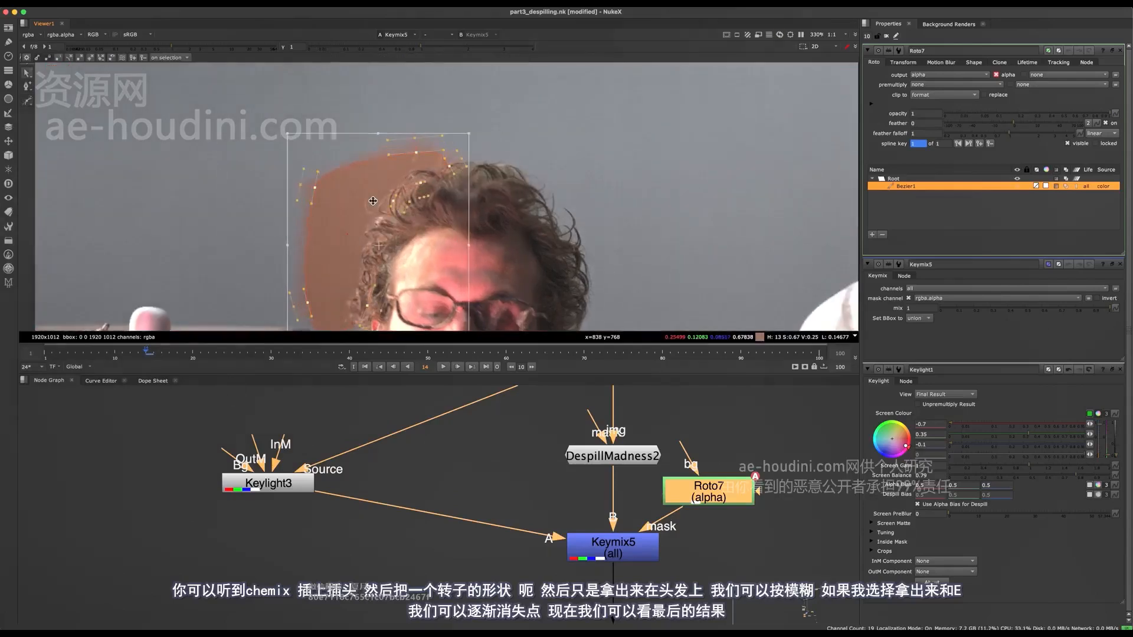
{"action": "middle_click_drag", "start_coordinate": [604, 161], "coordinate": [626, 145]}
{"action": "left_click_drag", "start_coordinate": [594, 69], "coordinate": [295, 360]}
{"action": "key", "text": "e"}
{"action": "key", "text": "e"}
{"action": "key", "text": "e"}
{"action": "key", "text": "e"}
{"action": "key", "text": "e"}
{"action": "middle_click_drag", "start_coordinate": [487, 260], "coordinate": [504, 211]}
{"action": "left_click", "coordinate": [504, 211]}
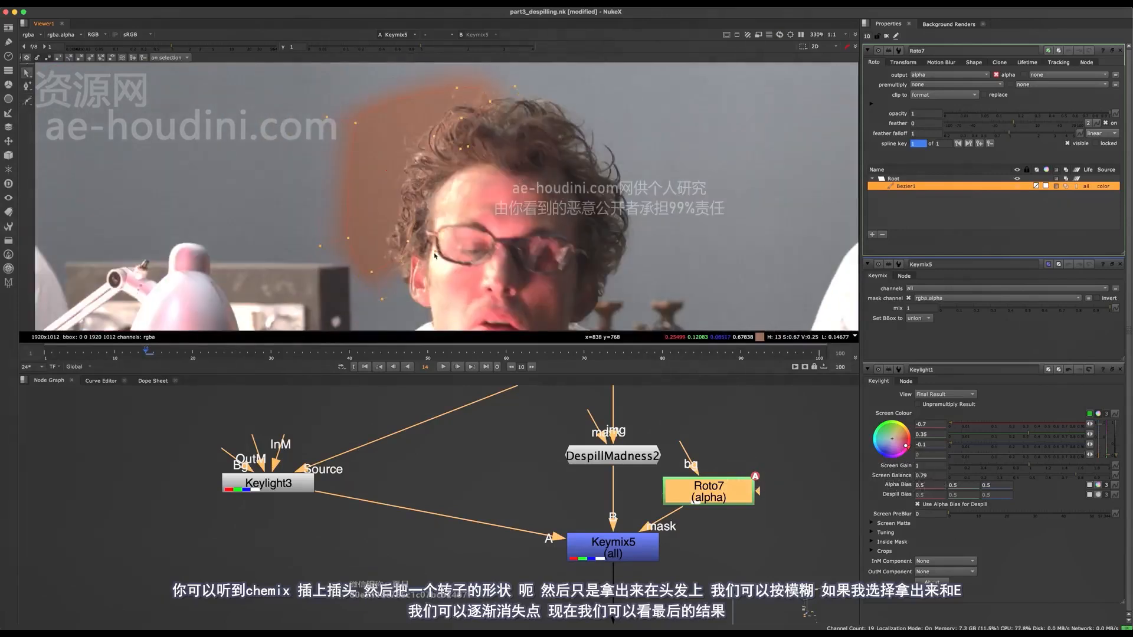
{"action": "left_click_drag", "start_coordinate": [515, 87], "coordinate": [531, 83]}
View the final merge in the "Test your alpha" section over the background
{"action": "middle_click_drag", "start_coordinate": [509, 467], "coordinate": [506, 450]}
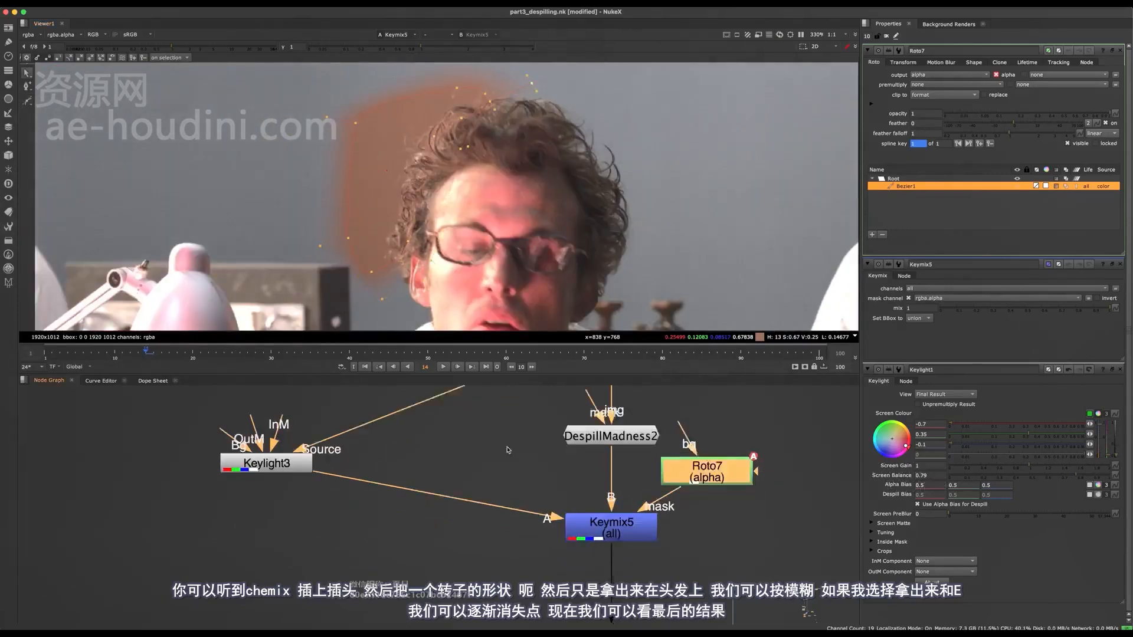
{"action": "scroll", "coordinate": [506, 450], "scroll_direction": "down", "scroll_amount": 8}
{"action": "middle_click_drag", "start_coordinate": [487, 566], "coordinate": [453, 478]}
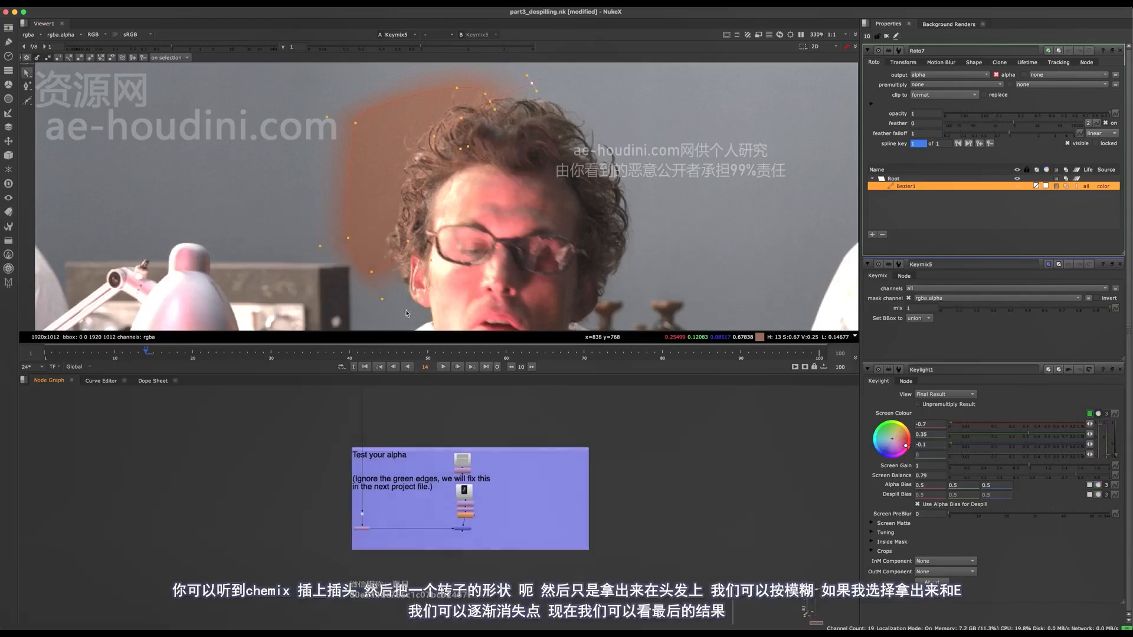
{"action": "left_click", "coordinate": [488, 530]}
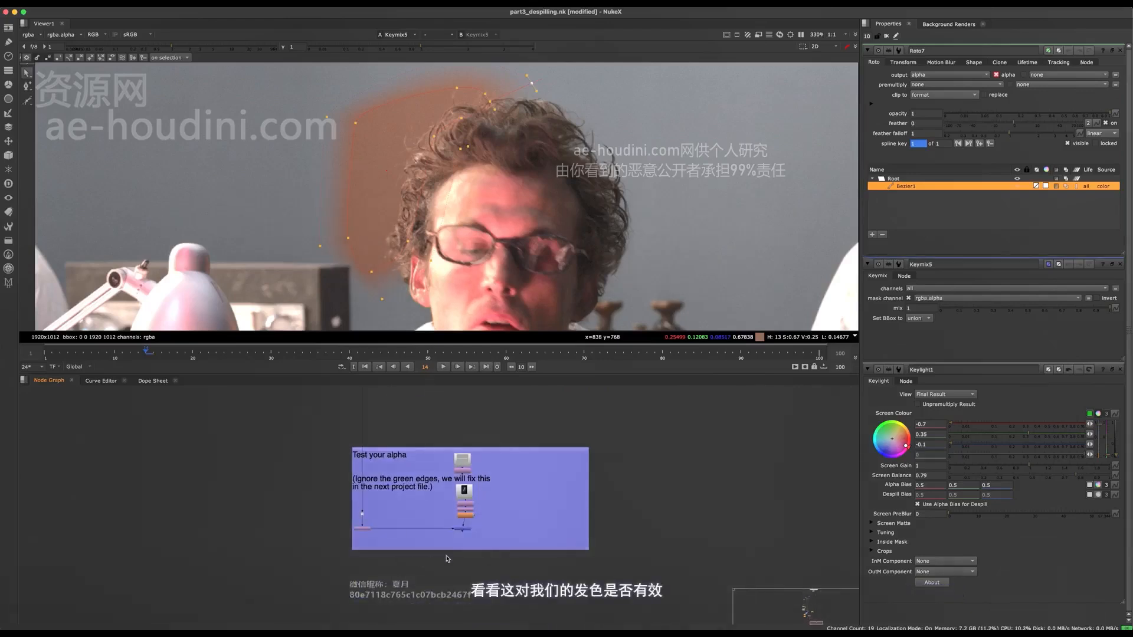
{"action": "key", "text": "1"}
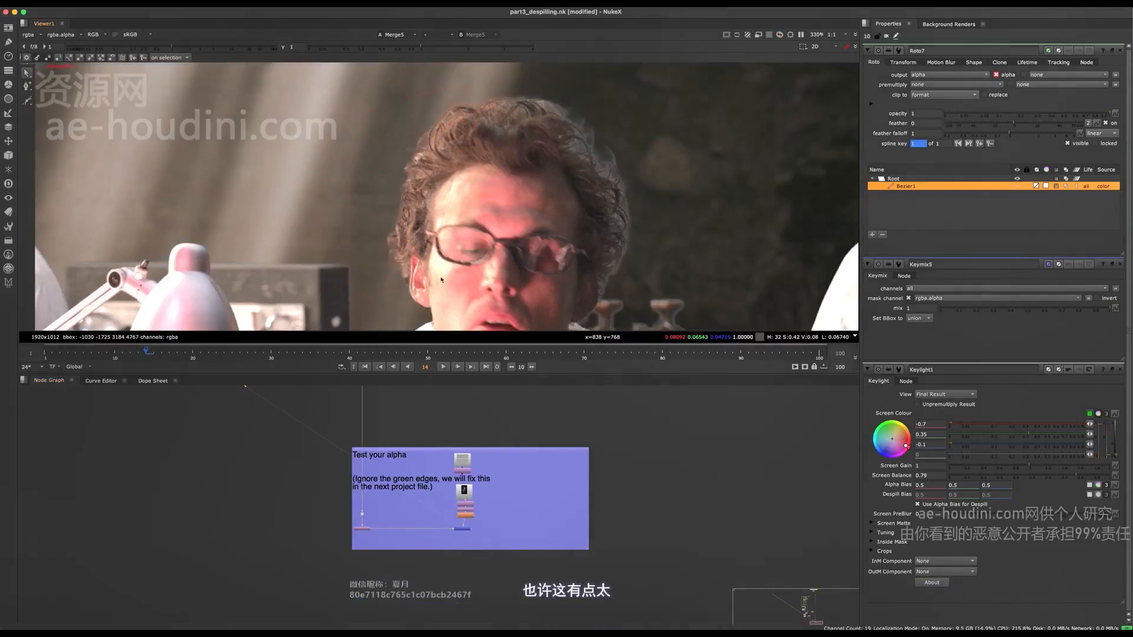
Disable and re-enable Keymix5 to compare the man's hair edges in the composite
{"action": "middle_click_drag", "start_coordinate": [443, 394], "coordinate": [420, 451]}
{"action": "scroll", "coordinate": [419, 458], "scroll_direction": "up", "scroll_amount": 6}
{"action": "left_click", "coordinate": [427, 454]}
{"action": "key", "text": "d"}
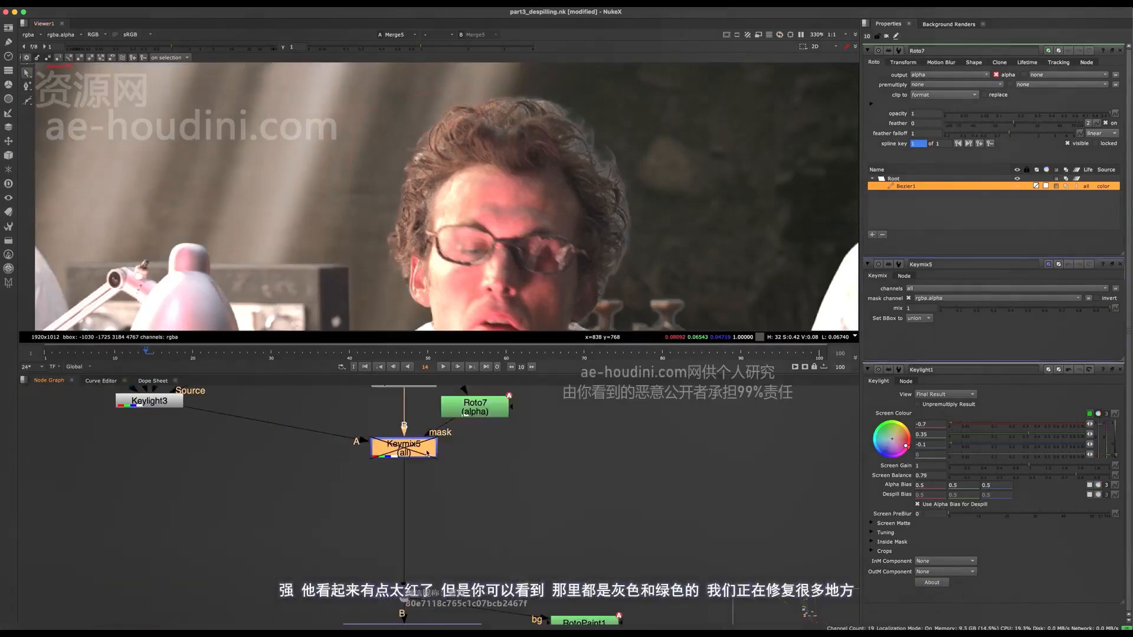
{"action": "scroll", "coordinate": [437, 185], "scroll_direction": "up", "scroll_amount": 4}
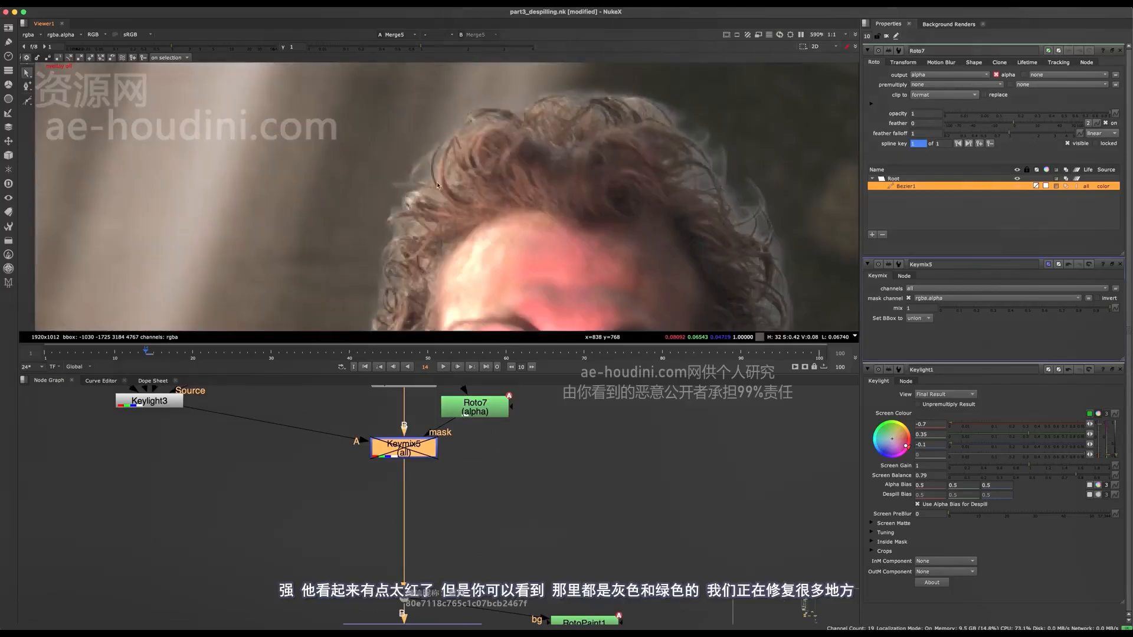
{"action": "middle_click_drag", "start_coordinate": [421, 184], "coordinate": [455, 146]}
{"action": "key", "text": "d"}
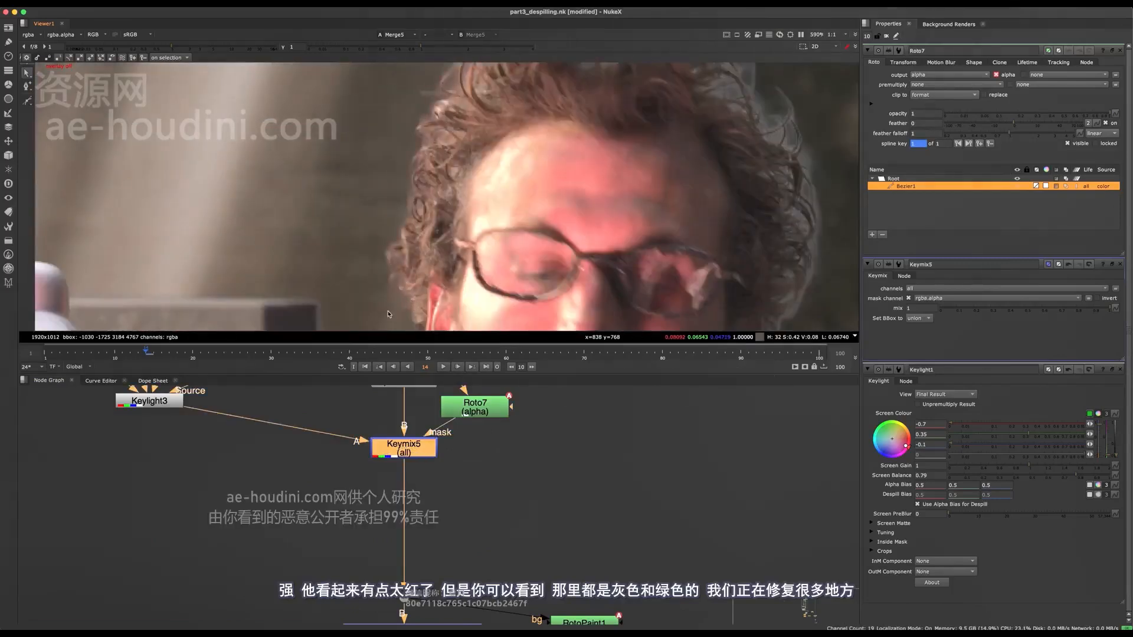
Set Keylight3's screen balance to 0.695 and check the man's hair in the composite
{"action": "middle_click_drag", "start_coordinate": [389, 309], "coordinate": [400, 395]}
{"action": "middle_click_drag", "start_coordinate": [207, 411], "coordinate": [266, 439]}
{"action": "double_click", "coordinate": [208, 428]}
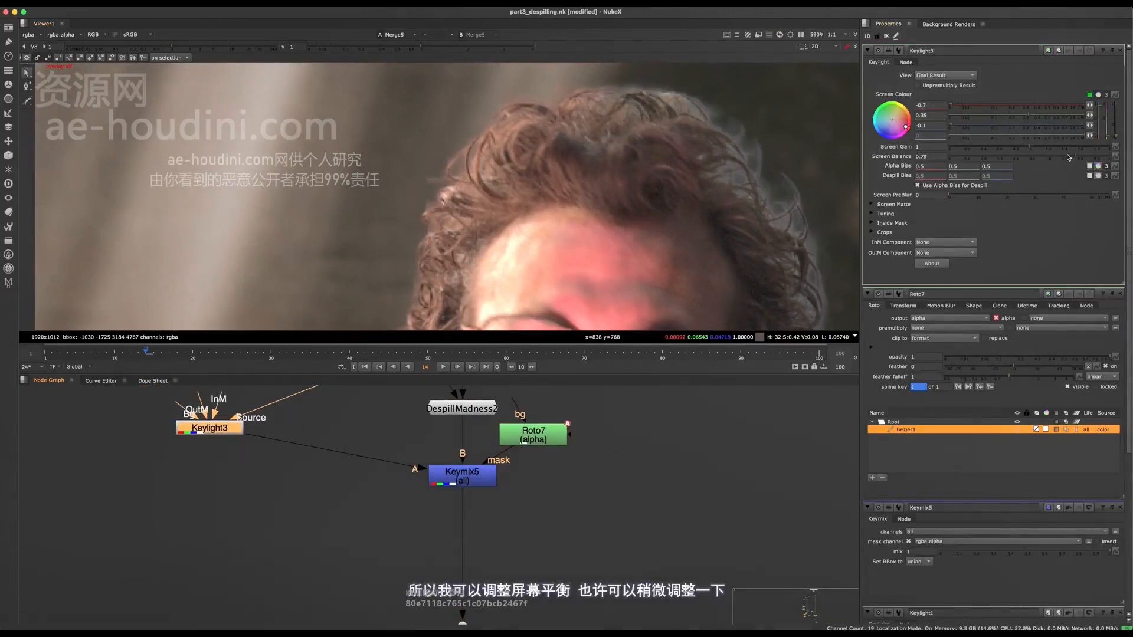
{"action": "left_click_drag", "start_coordinate": [1048, 155], "coordinate": [1068, 156]}
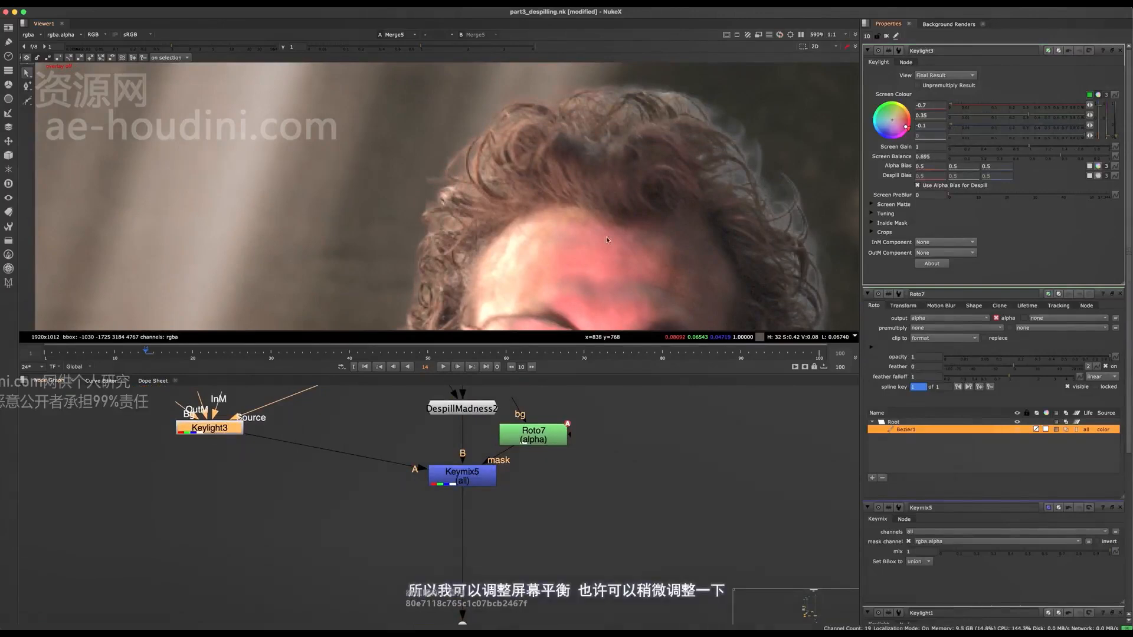
{"action": "middle_click_drag", "start_coordinate": [608, 240], "coordinate": [465, 342], "text": "alt"}
{"action": "left_click", "coordinate": [472, 473]}
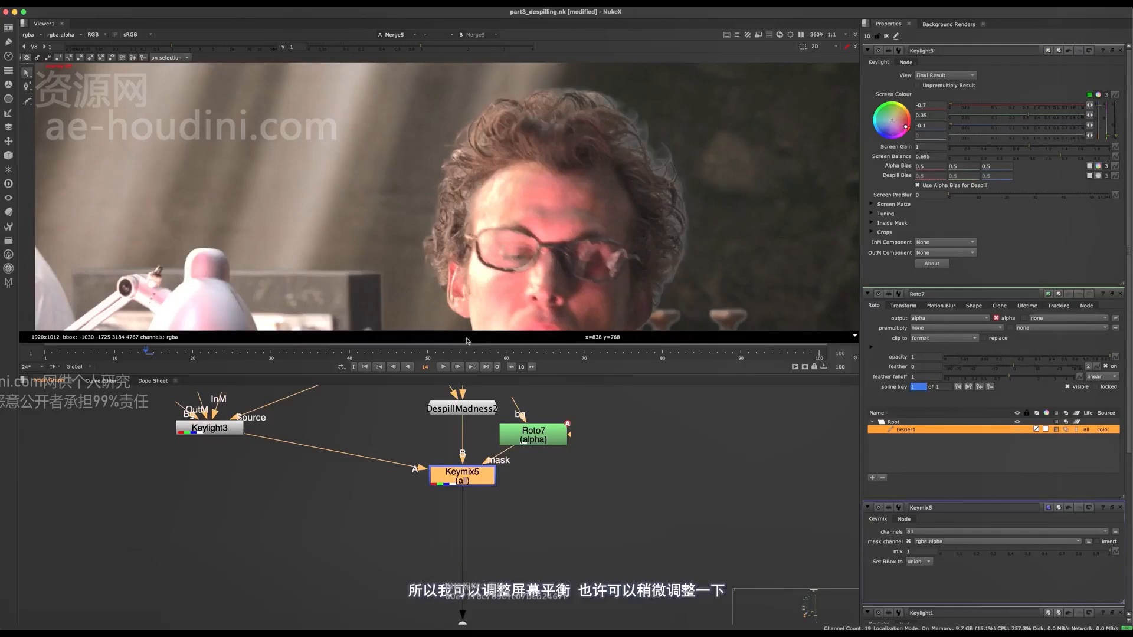
{"action": "scroll", "coordinate": [390, 186], "scroll_direction": "down", "scroll_amount": 6}
{"action": "scroll", "coordinate": [399, 182], "scroll_direction": "up", "scroll_amount": 6}
{"action": "scroll", "coordinate": [399, 182], "scroll_direction": "up", "scroll_amount": 2}
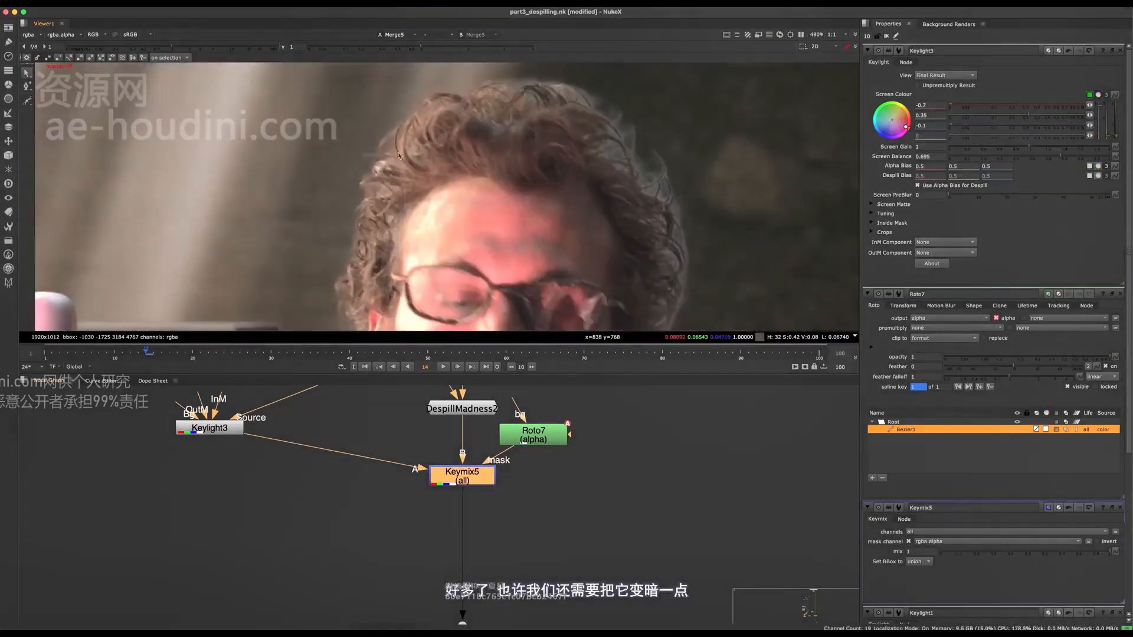
Open the floating colour picker for Keylight3's screen colour and place it next to the man's head
{"action": "middle_click_drag", "start_coordinate": [356, 455], "coordinate": [420, 449]}
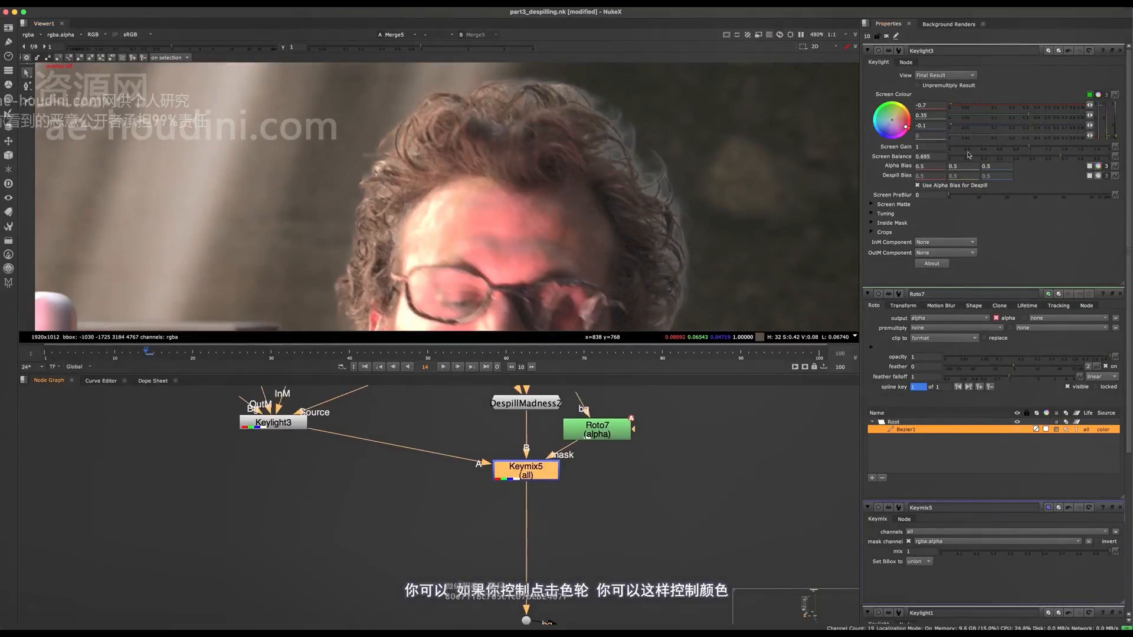
{"action": "left_click", "coordinate": [1098, 95]}
{"action": "left_click", "coordinate": [1098, 95], "text": "ctrl"}
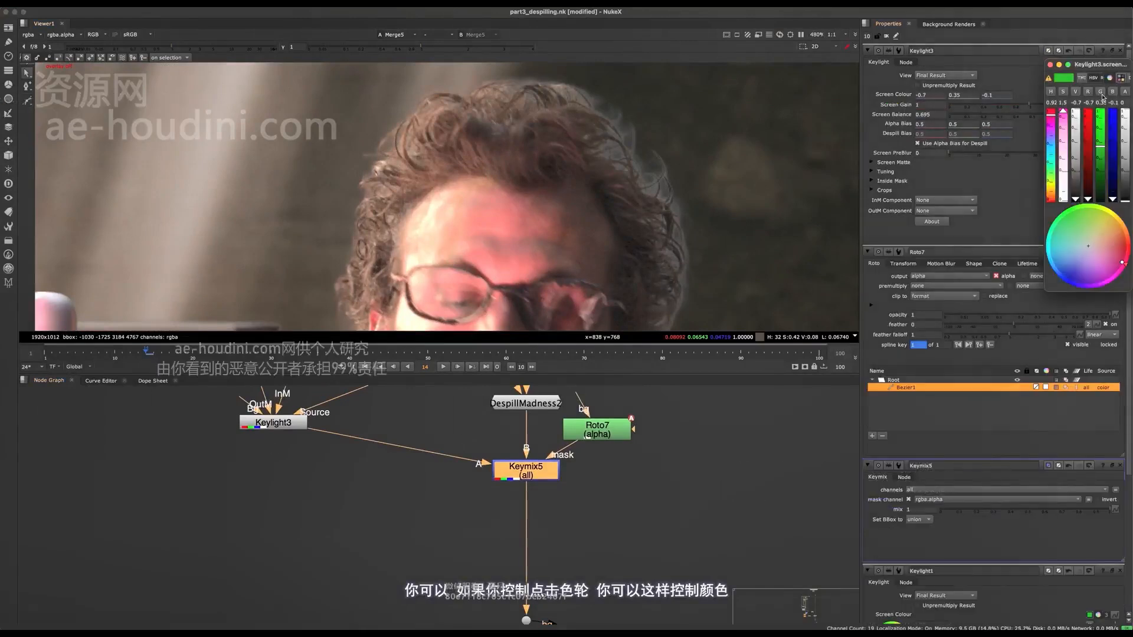
{"action": "left_click_drag", "start_coordinate": [1106, 63], "coordinate": [697, 186]}
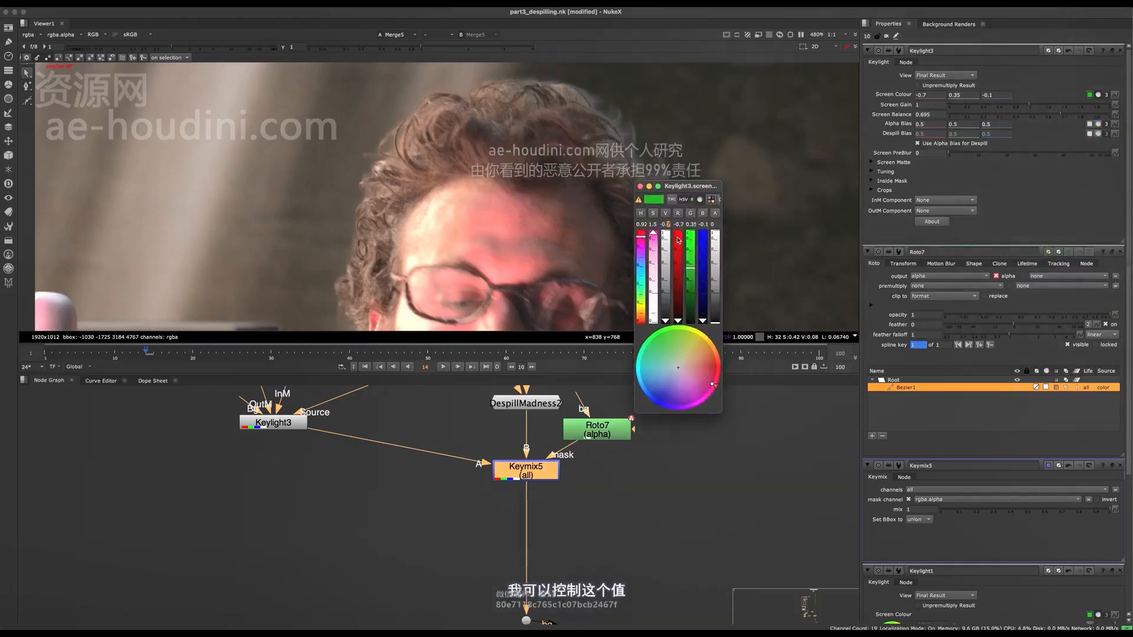
Scale the overall value of Keylight3's screen colour to give -0.6, 0.3 and -0.085714
{"action": "key", "text": "Up"}
{"action": "key", "text": "Up"}
{"action": "key", "text": "Up"}
{"action": "key", "text": "Down"}
{"action": "key", "text": "Down"}
{"action": "key", "text": "Down"}
{"action": "key", "text": "Down"}
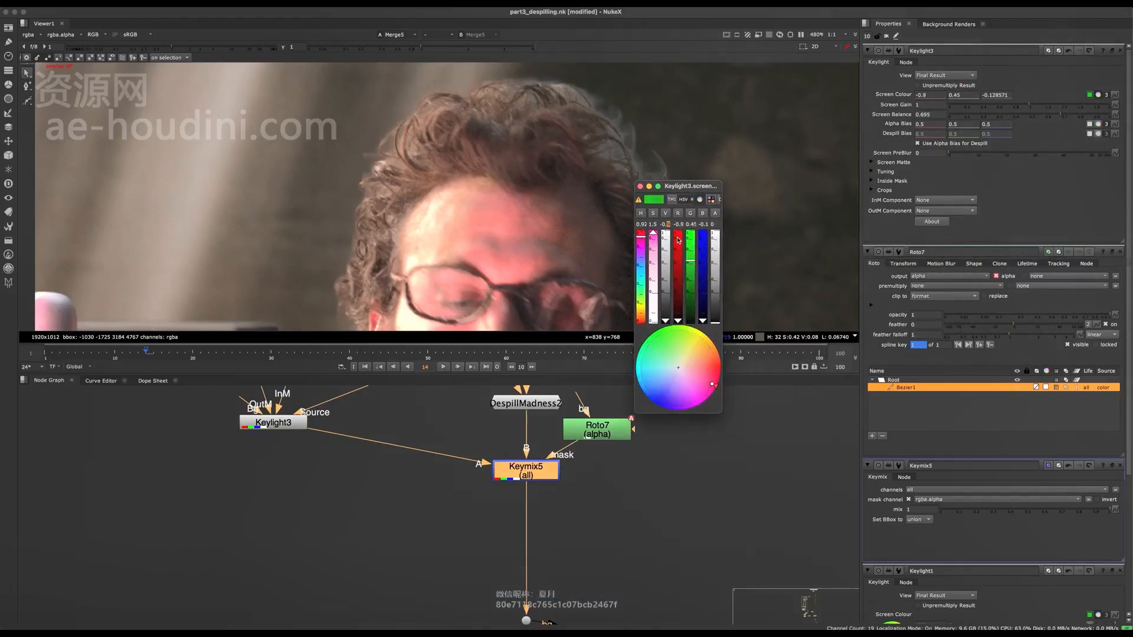
{"action": "key", "text": "Up"}
{"action": "key", "text": "Up"}
View Keylight3 on its own and try raising and lowering the overall value of its screen colour
{"action": "left_click", "coordinate": [292, 423]}
{"action": "key", "text": "1"}
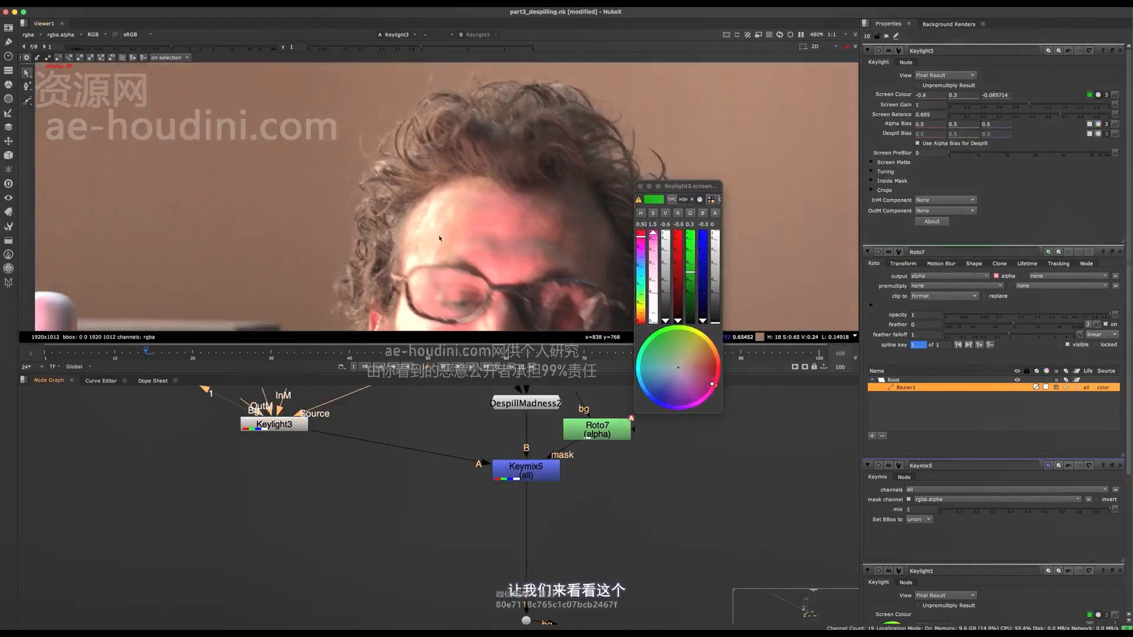
{"action": "left_click", "coordinate": [665, 226]}
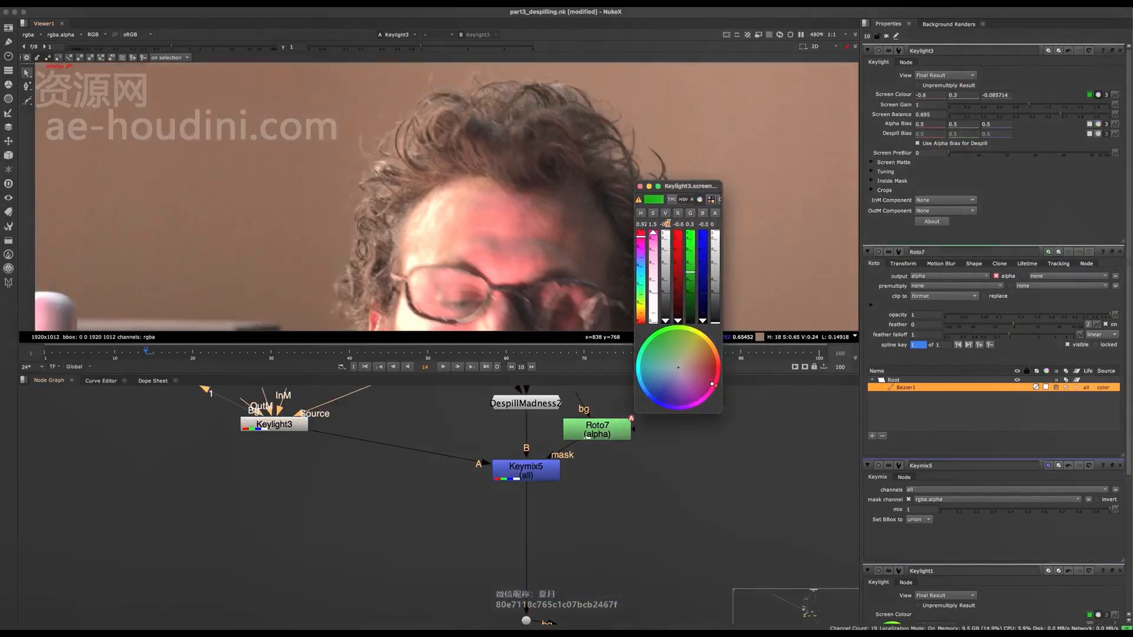
{"action": "key", "text": "Down"}
{"action": "key", "text": "Down"}
{"action": "key", "text": "Down"}
{"action": "key", "text": "Down"}
{"action": "key", "text": "Up"}
{"action": "key", "text": "Up"}
{"action": "key", "text": "Up"}
{"action": "key", "text": "Up"}
{"action": "key", "text": "Up"}
{"action": "key", "text": "Up"}
{"action": "key", "text": "Down"}
{"action": "key", "text": "Down"}
{"action": "key", "text": "Down"}
{"action": "key", "text": "Up"}
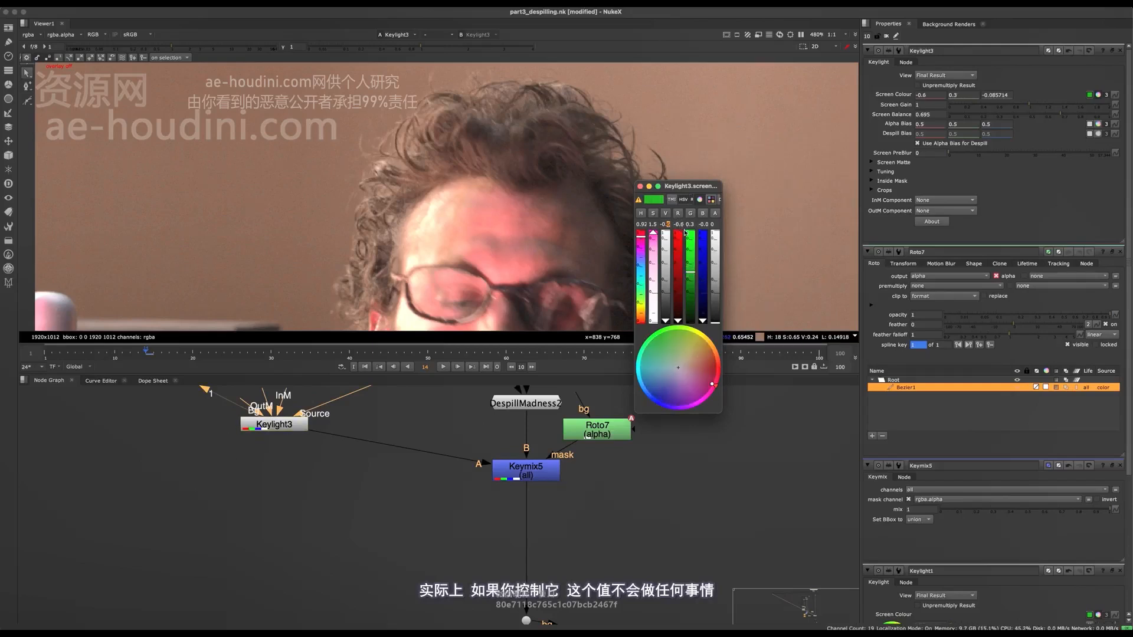
{"action": "key", "text": "Up"}
{"action": "key", "text": "Up"}
{"action": "key", "text": "Down"}
{"action": "key", "text": "Down"}
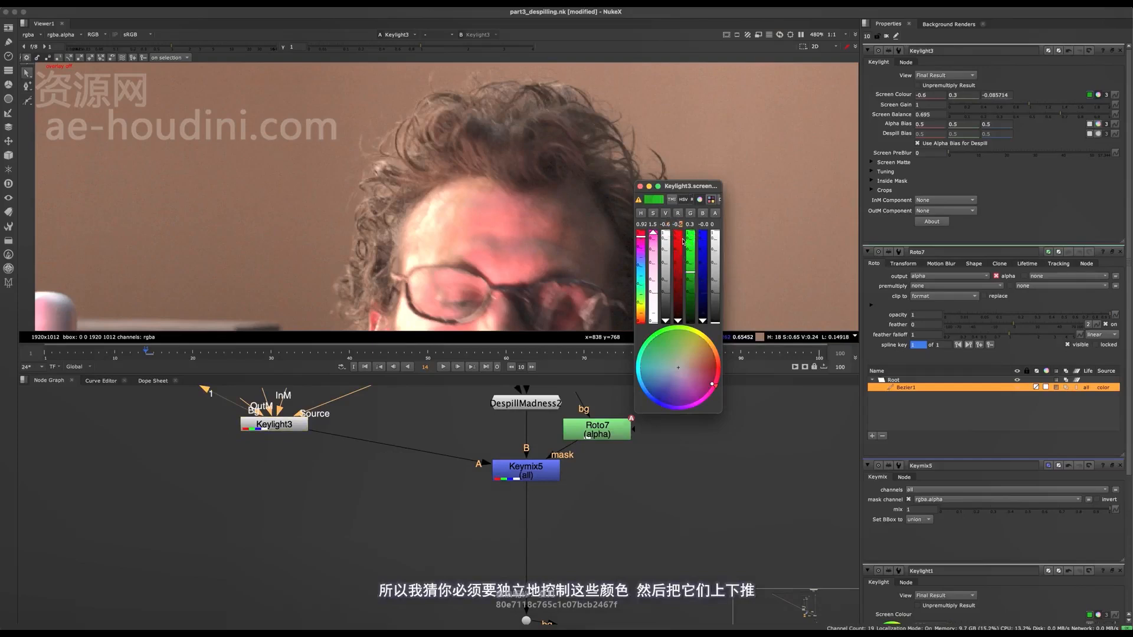
Set the red component of Keylight3's screen colour to -0.4
{"action": "key", "text": "Down"}
{"action": "key", "text": "Down"}
{"action": "key", "text": "Up"}
Set the green component of Keylight3's screen colour to 0.5
{"action": "key", "text": "Up"}
{"action": "key", "text": "Up"}
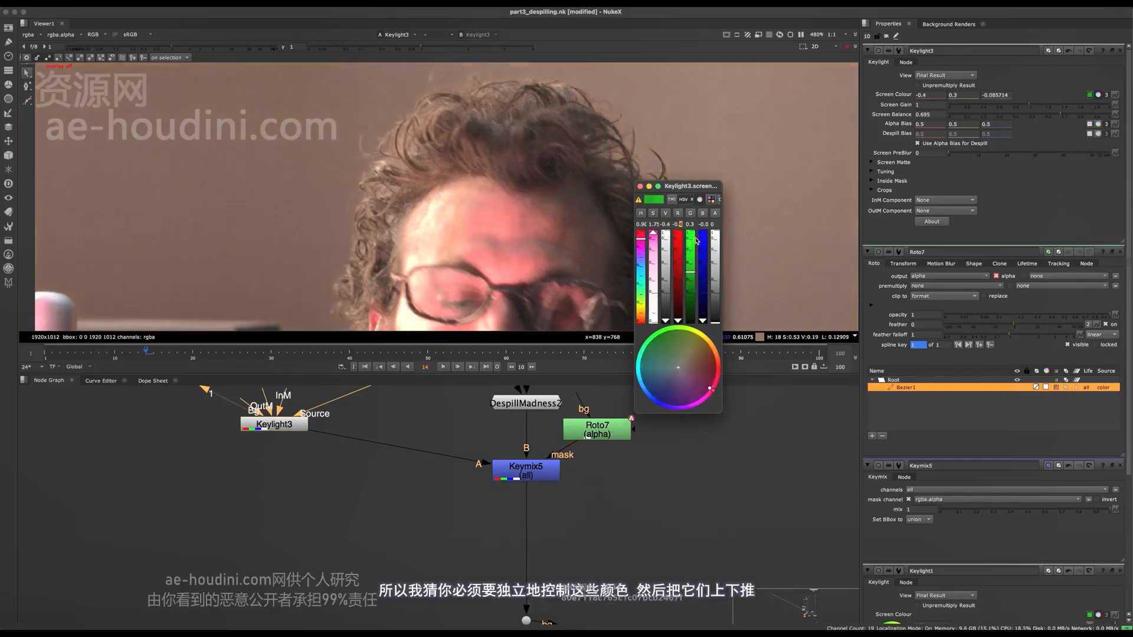
{"action": "key", "text": "Down"}
{"action": "key", "text": "Up"}
{"action": "key", "text": "Up"}
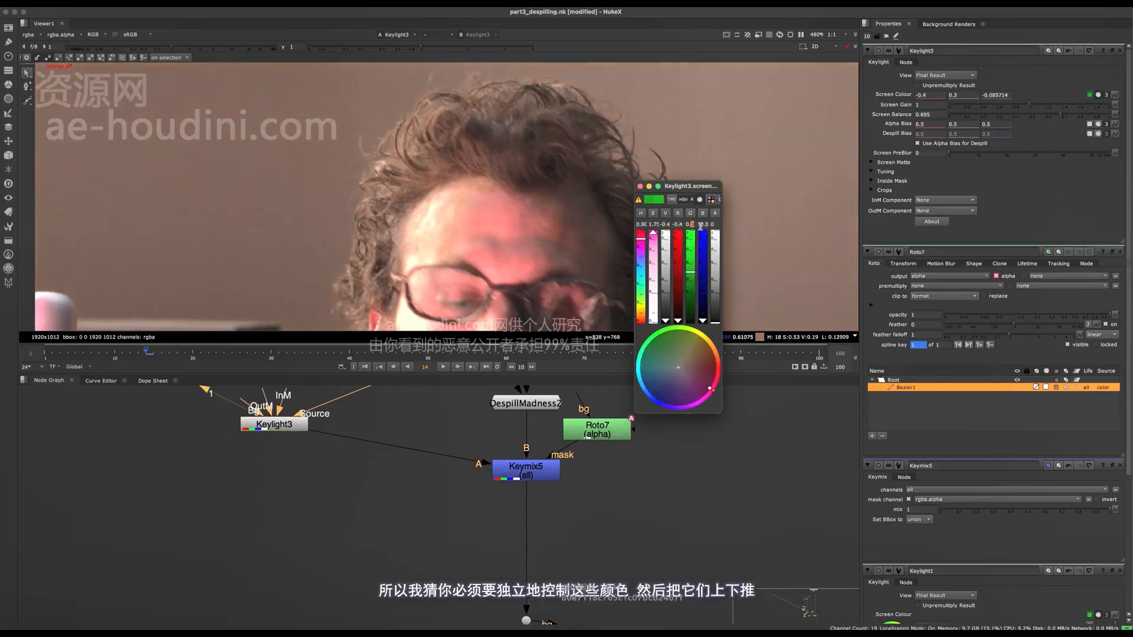
{"action": "key", "text": "Up"}
{"action": "key", "text": "Up"}
View Keymix5's result and toggle the node off and on to compare the hair
{"action": "left_click", "coordinate": [527, 472]}
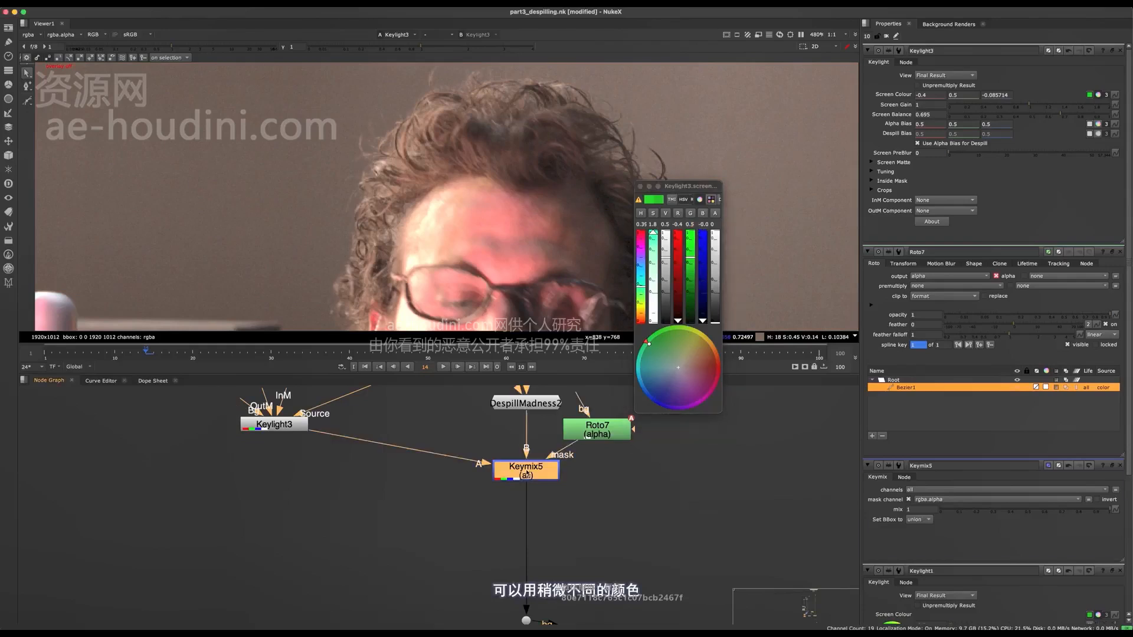
{"action": "middle_click_drag", "start_coordinate": [492, 550], "coordinate": [417, 591]}
{"action": "key", "text": "1"}
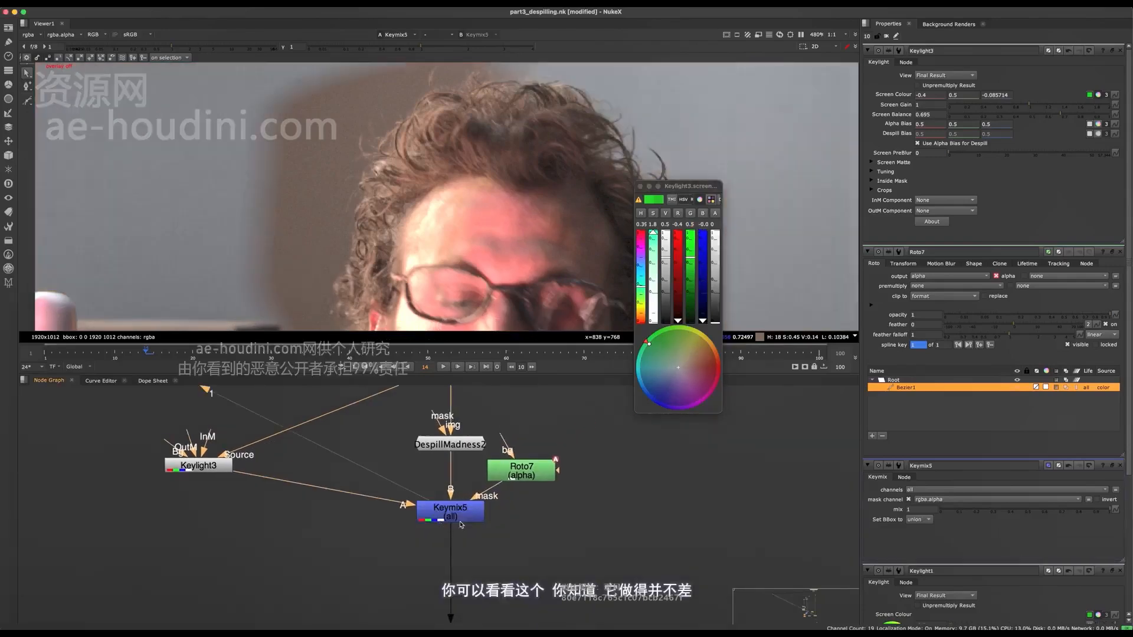
{"action": "left_click", "coordinate": [467, 511]}
{"action": "key", "text": "d"}
{"action": "key", "text": "d"}
View Merge5's composite and examine the man's hair edges both from afar and up close
{"action": "scroll", "coordinate": [467, 511], "scroll_direction": "down", "scroll_amount": 8}
{"action": "middle_click_drag", "start_coordinate": [468, 511], "coordinate": [402, 444]}
{"action": "middle_click_drag", "start_coordinate": [416, 602], "coordinate": [364, 463]}
{"action": "scroll", "coordinate": [365, 462], "scroll_direction": "up", "scroll_amount": 5}
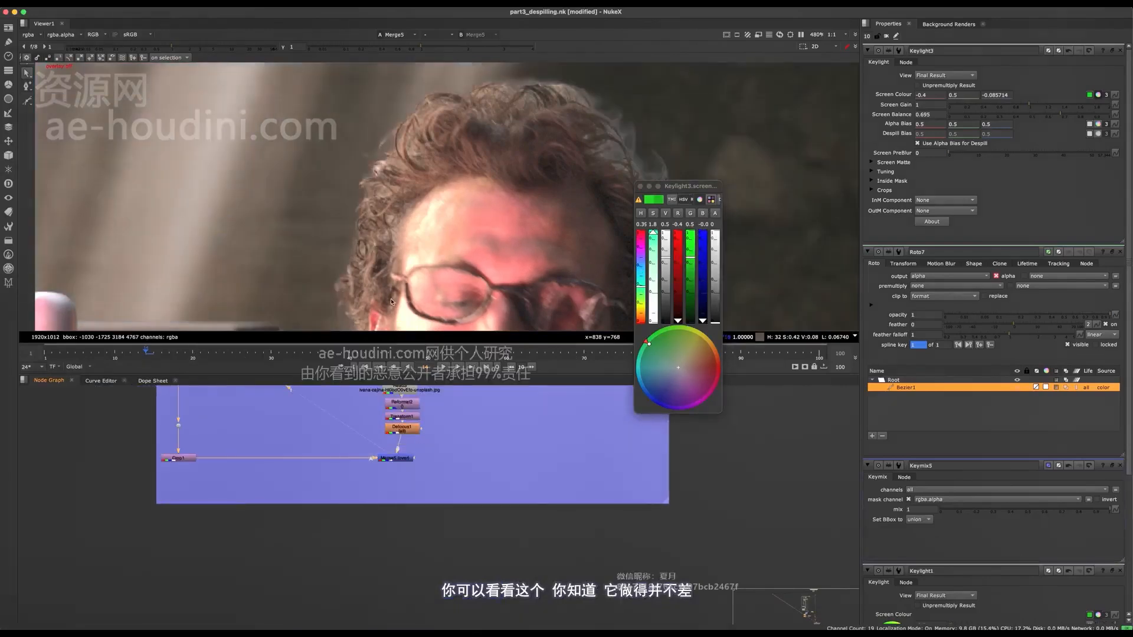
{"action": "left_click", "coordinate": [395, 458]}
{"action": "key", "text": "1"}
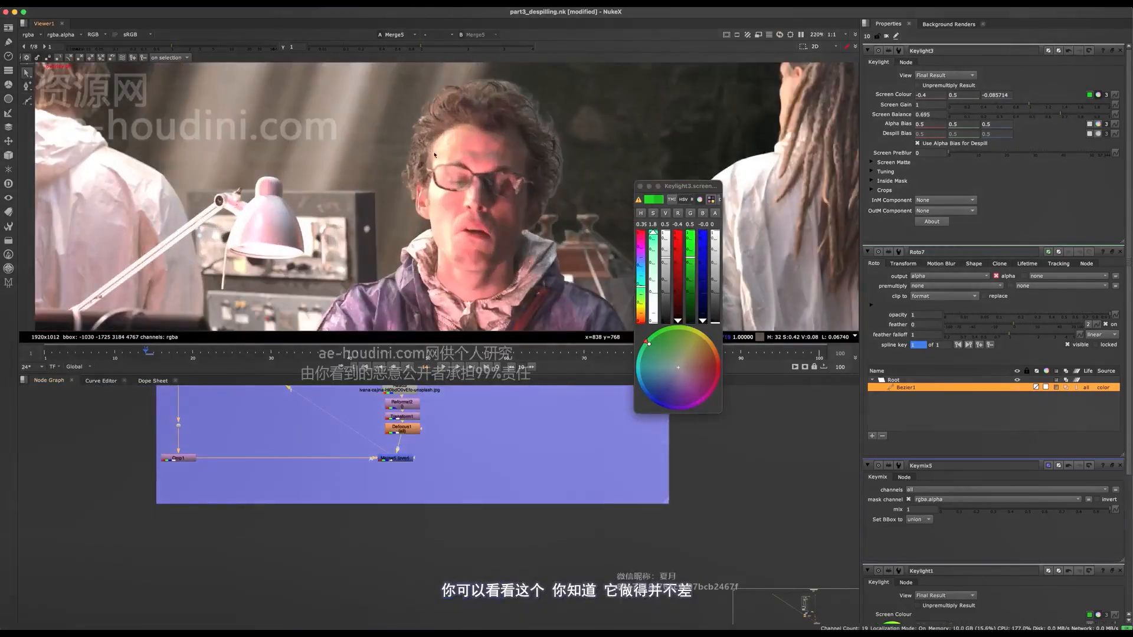
{"action": "middle_click_drag", "start_coordinate": [403, 513], "coordinate": [446, 607]}
{"action": "scroll", "coordinate": [400, 506], "scroll_direction": "down", "scroll_amount": 8}
{"action": "scroll", "coordinate": [424, 115], "scroll_direction": "up", "scroll_amount": 4}
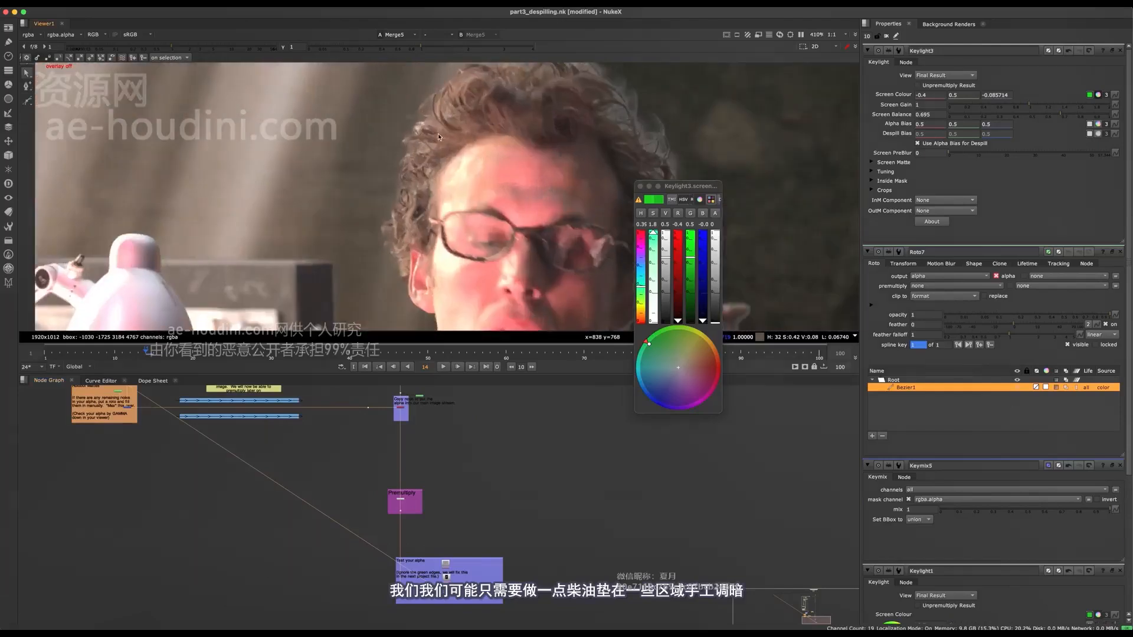
{"action": "scroll", "coordinate": [427, 126], "scroll_direction": "up", "scroll_amount": 6}
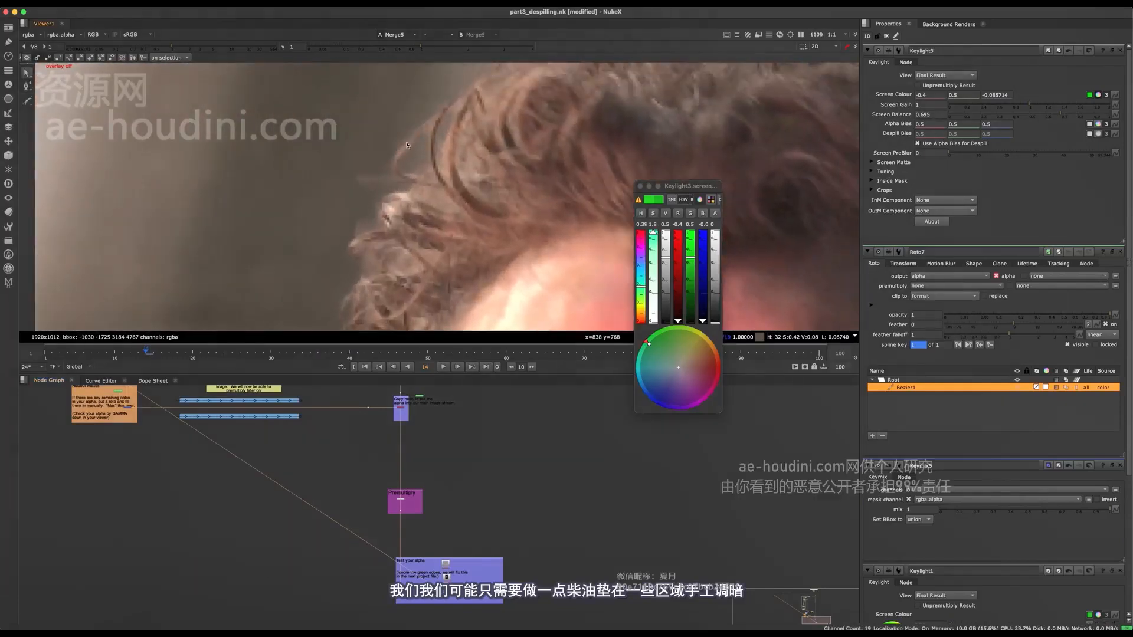
Reposition the Keylight3 node level with the dot feeding its source and close its screen colour picker
{"action": "middle_click_drag", "start_coordinate": [393, 440], "coordinate": [394, 512]}
{"action": "scroll", "coordinate": [403, 478], "scroll_direction": "up", "scroll_amount": 4}
{"action": "middle_click_drag", "start_coordinate": [352, 404], "coordinate": [388, 487]}
{"action": "scroll", "coordinate": [388, 487], "scroll_direction": "up", "scroll_amount": 4}
{"action": "left_click", "coordinate": [381, 501]}
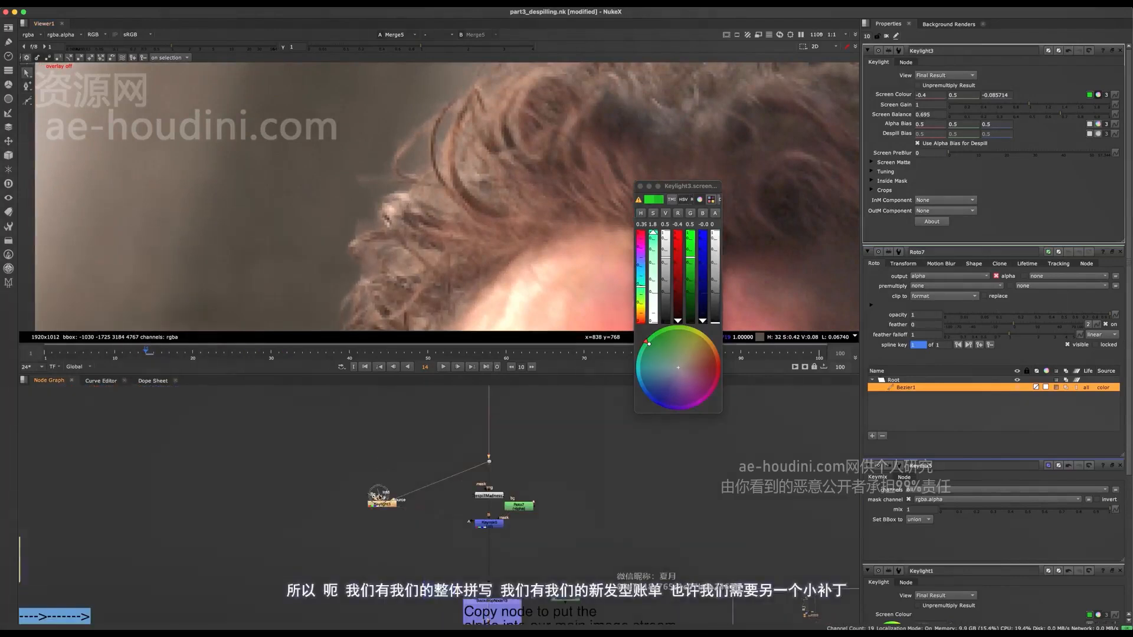
{"action": "left_click_drag", "start_coordinate": [378, 494], "coordinate": [366, 456]}
{"action": "left_click", "coordinate": [641, 187]}
{"action": "middle_click_drag", "start_coordinate": [471, 511], "coordinate": [461, 474]}
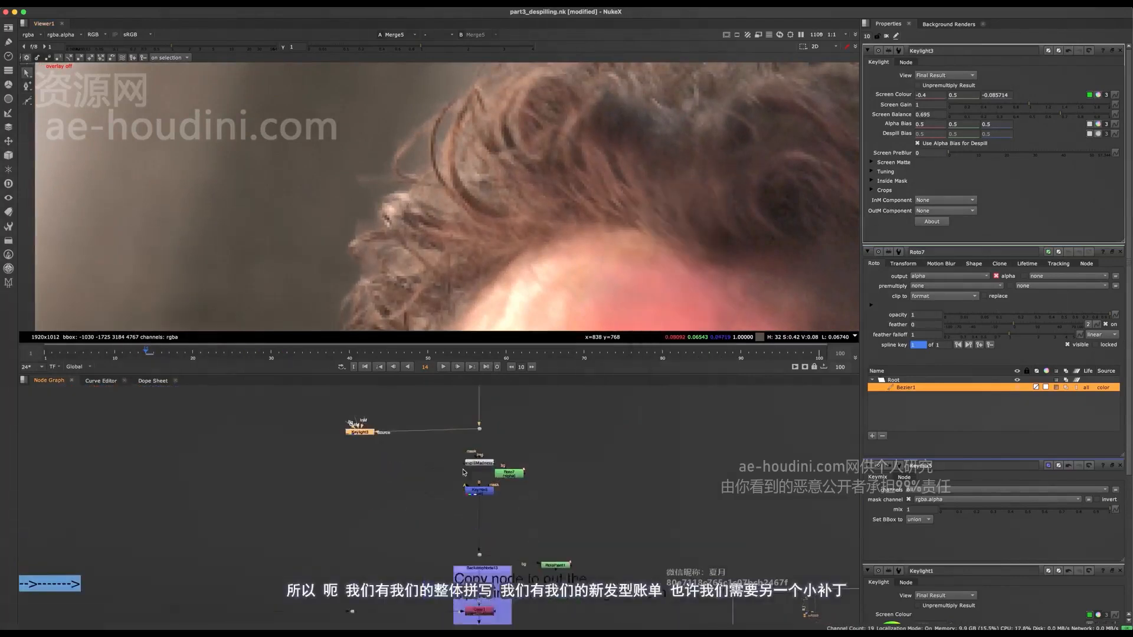
View the DespillMadness2 result across the full frame, followed by the Keymix5 result
{"action": "scroll", "coordinate": [461, 475], "scroll_direction": "up", "scroll_amount": 3}
{"action": "left_click", "coordinate": [503, 445]}
{"action": "key", "text": "1"}
{"action": "key", "text": "f"}
{"action": "left_click", "coordinate": [497, 489]}
{"action": "key", "text": "1"}
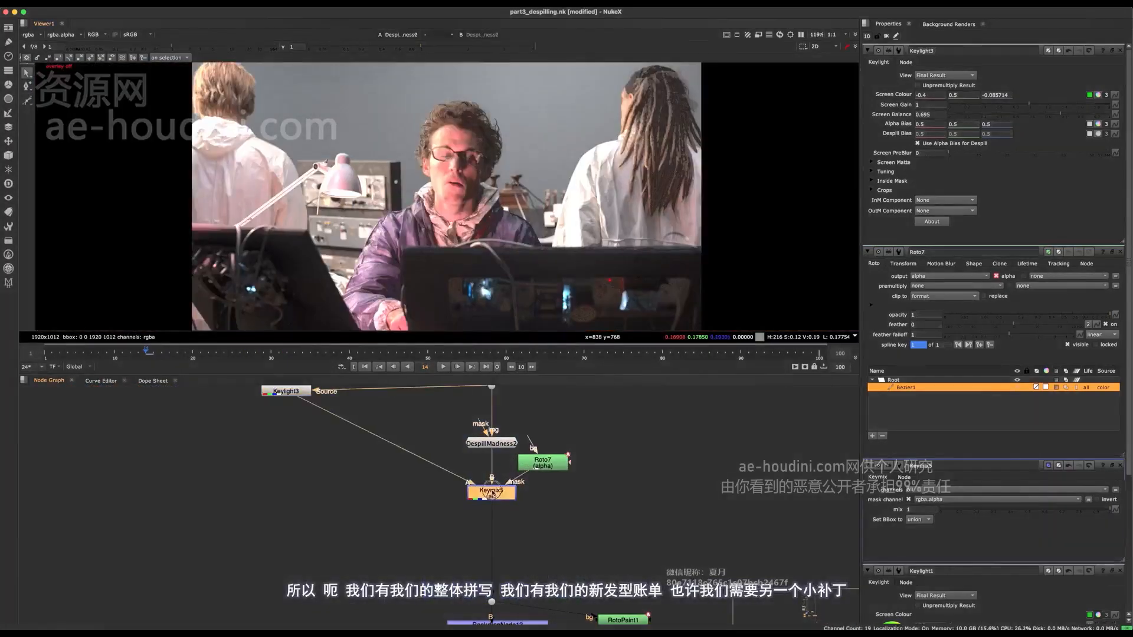
Insert a Grade node between Keylight3 and Keymix5 and place it below Keylight3
{"action": "middle_click_drag", "start_coordinate": [381, 479], "coordinate": [438, 520]}
{"action": "scroll", "coordinate": [454, 174], "scroll_direction": "up", "scroll_amount": 5}
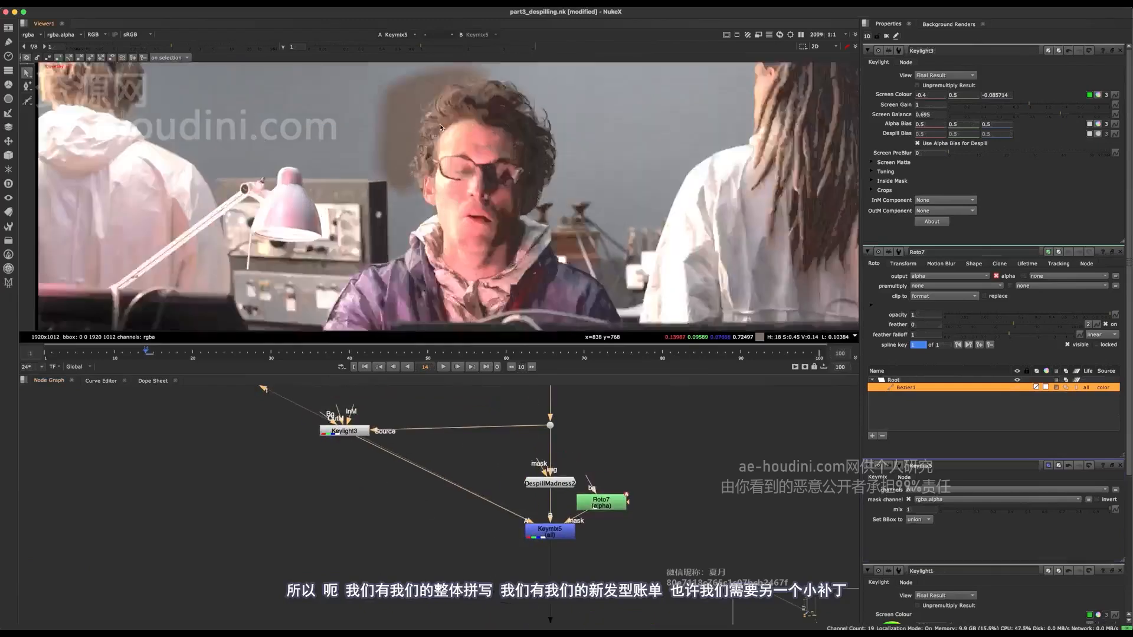
{"action": "left_click", "coordinate": [356, 466]}
{"action": "key", "text": "g"}
{"action": "left_click", "coordinate": [399, 460]}
{"action": "left_click_drag", "start_coordinate": [372, 471], "coordinate": [365, 514]}
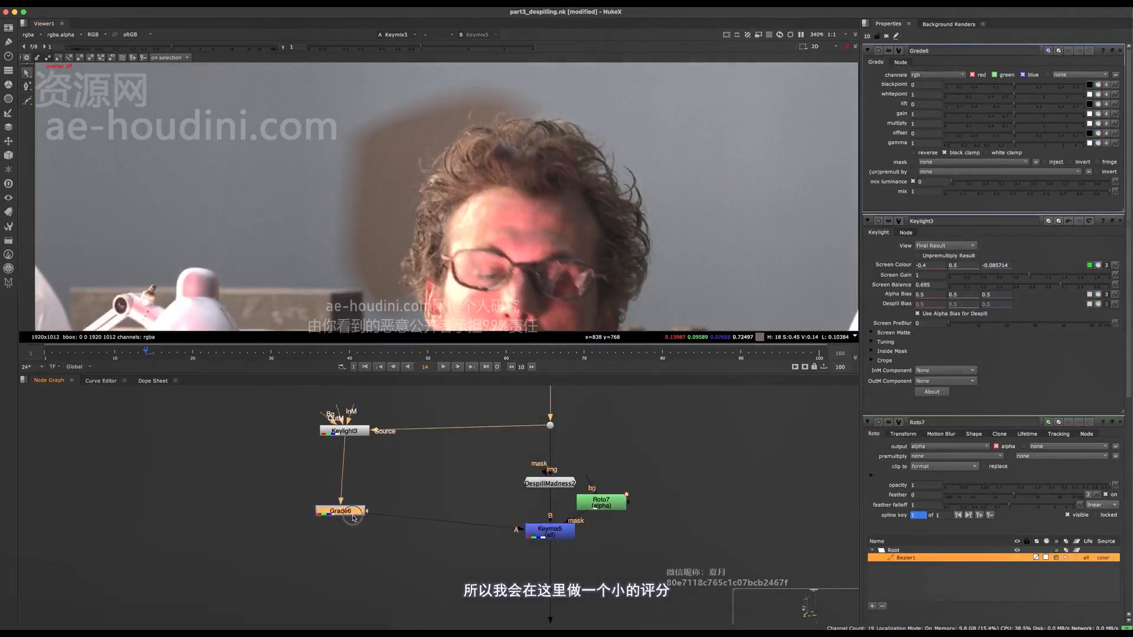
Add a Merge node with A connected to Keylight3 and B connected through a new dot on its source line
{"action": "scroll", "coordinate": [320, 402], "scroll_direction": "up", "scroll_amount": 2}
{"action": "left_click", "coordinate": [435, 504]}
{"action": "key", "text": "m"}
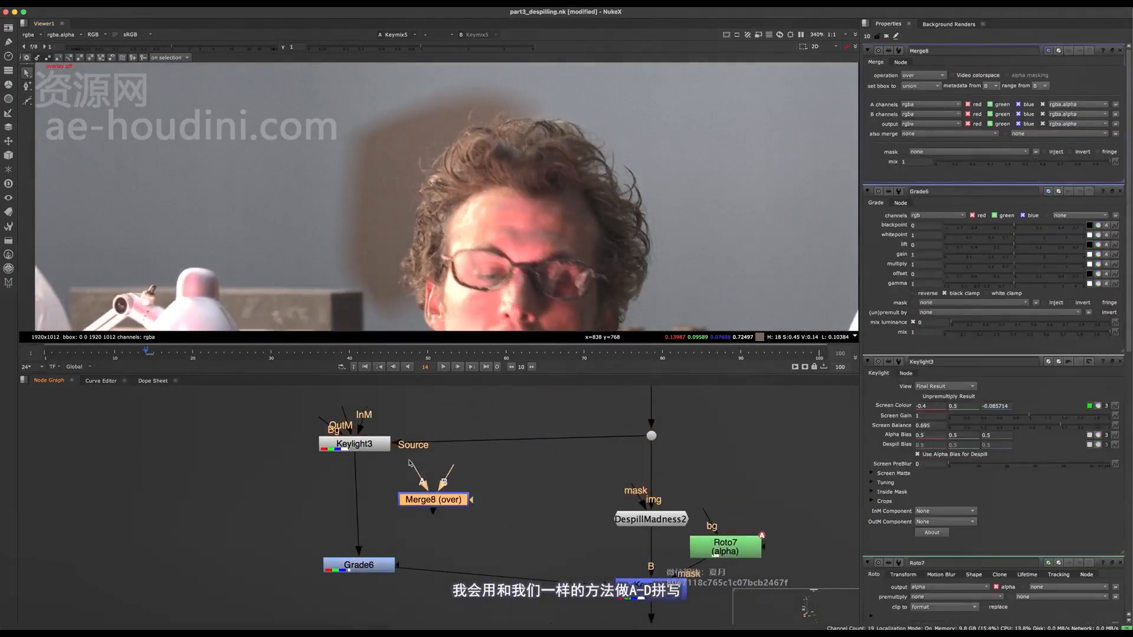
{"action": "double_click", "coordinate": [358, 444]}
{"action": "left_click", "coordinate": [452, 467]}
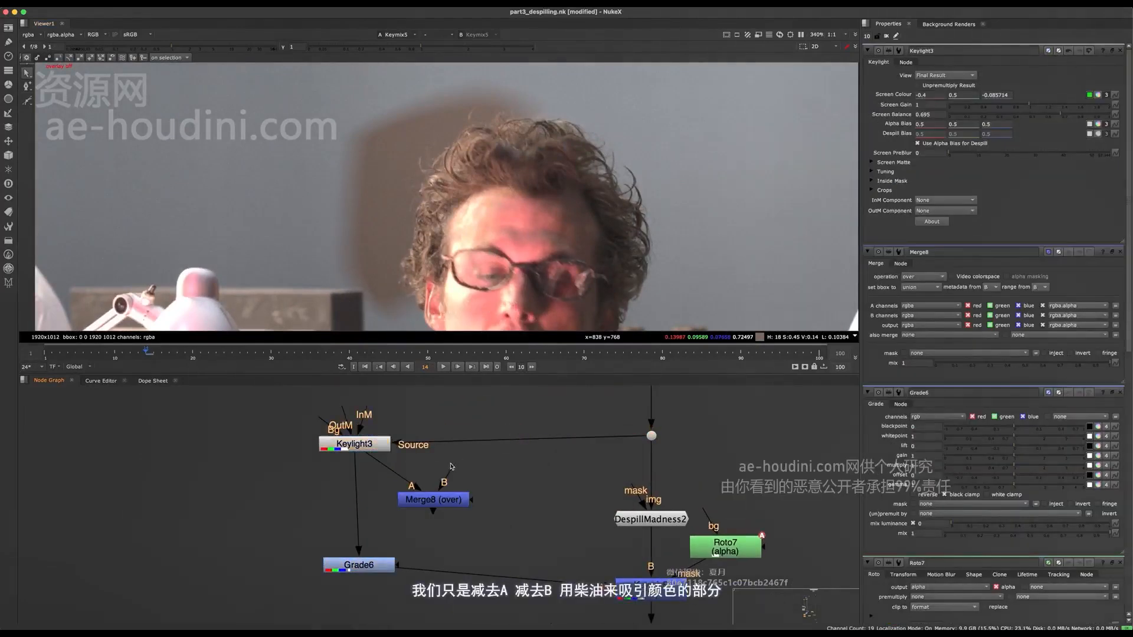
{"action": "left_click", "coordinate": [518, 439], "text": "ctrl"}
{"action": "left_click_drag", "start_coordinate": [436, 499], "coordinate": [461, 494]}
Set Merge8's operation to minus and view its result against Keylight3
{"action": "double_click", "coordinate": [475, 495]}
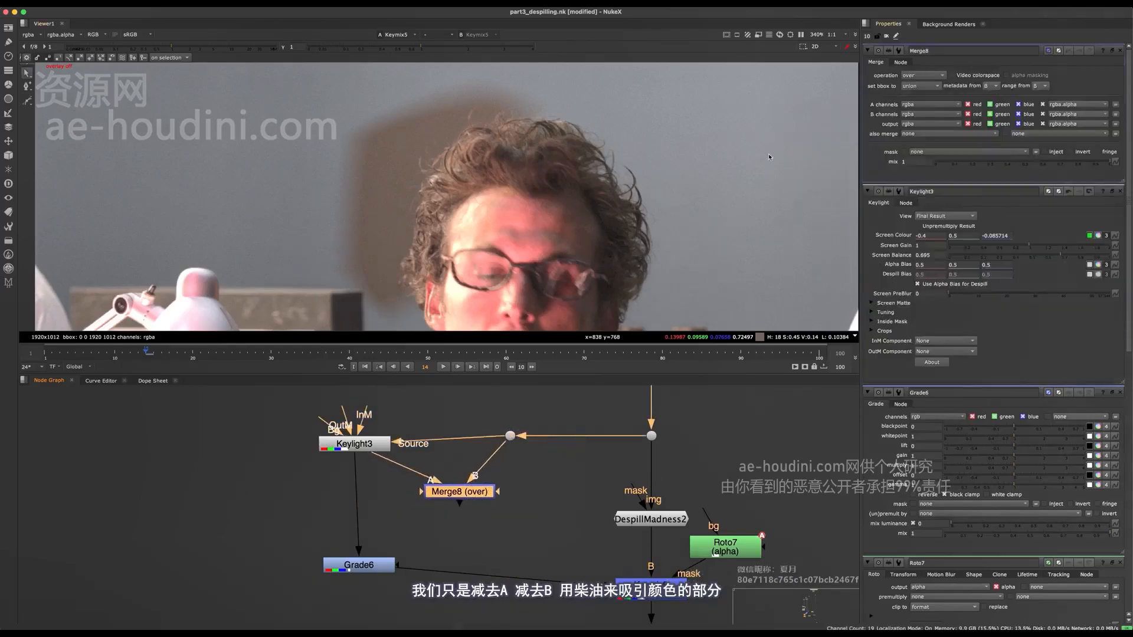
{"action": "left_click", "coordinate": [915, 76]}
{"action": "left_click", "coordinate": [923, 188]}
{"action": "key", "text": "1"}
{"action": "left_click", "coordinate": [354, 444]}
{"action": "key", "text": "1"}
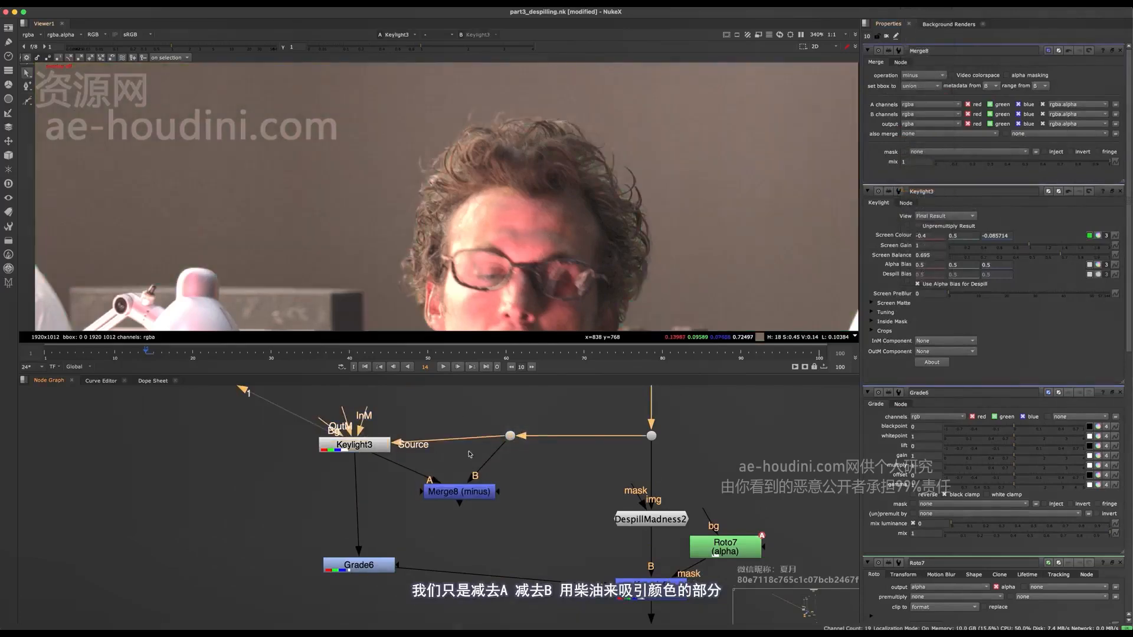
View Merge8 and swap its A and B inputs so the despilled image is subtracted from the source
{"action": "left_click", "coordinate": [469, 487]}
{"action": "key", "text": "1"}
{"action": "left_click_drag", "start_coordinate": [555, 464], "coordinate": [407, 511]}
{"action": "key", "text": "shift+x"}
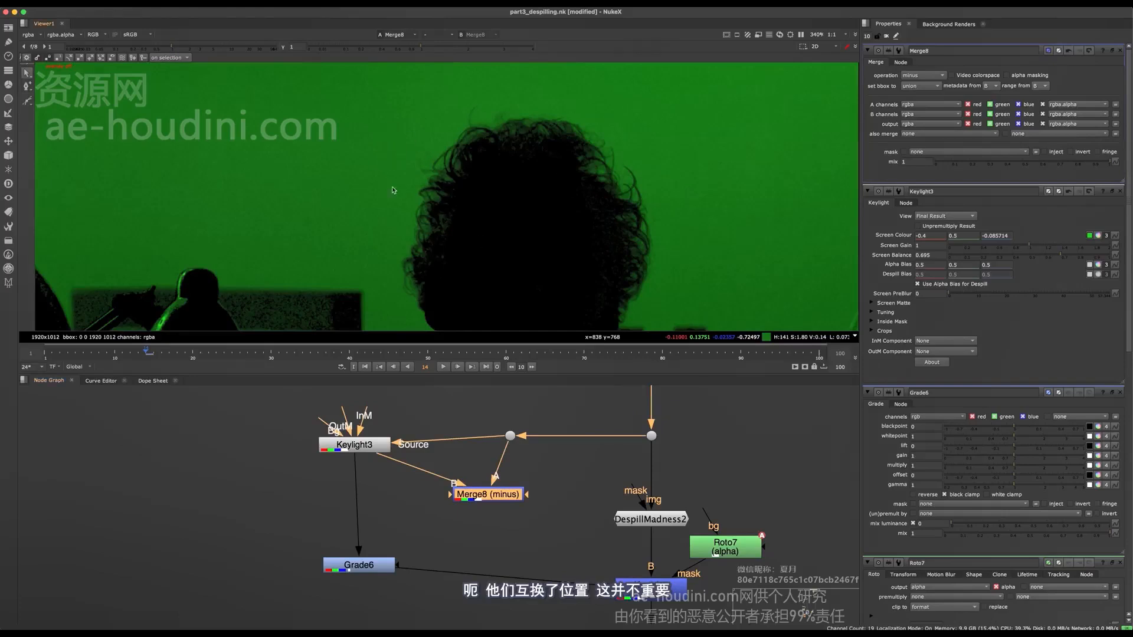
Inspect the Merge8 difference in its red and green channels and in full colour
{"action": "key", "text": "r"}
{"action": "key", "text": "g"}
{"action": "key", "text": "r"}
{"action": "key", "text": "g"}
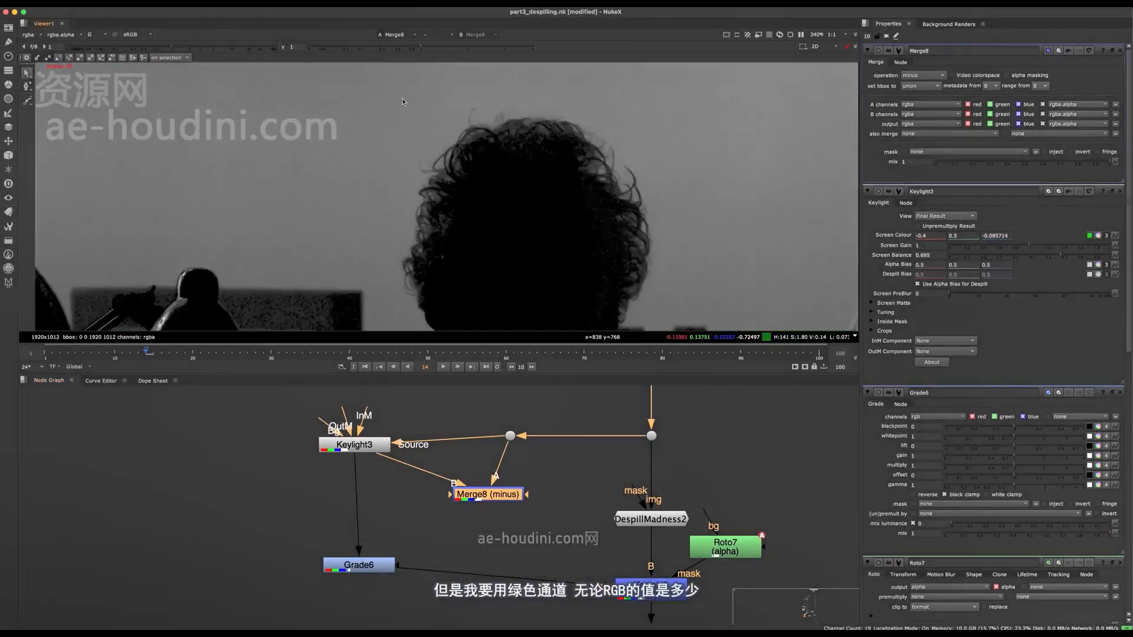
{"action": "left_click_drag", "start_coordinate": [506, 500], "coordinate": [521, 490]}
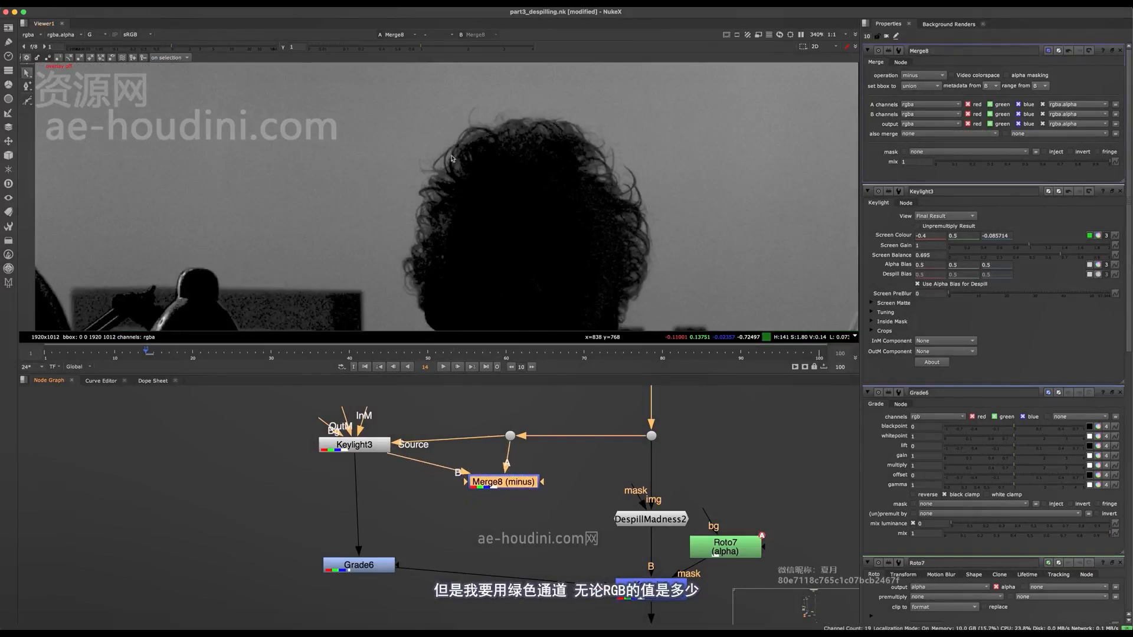
{"action": "key", "text": "g"}
{"action": "key", "text": "g"}
{"action": "key", "text": "g"}
{"action": "key", "text": "g"}
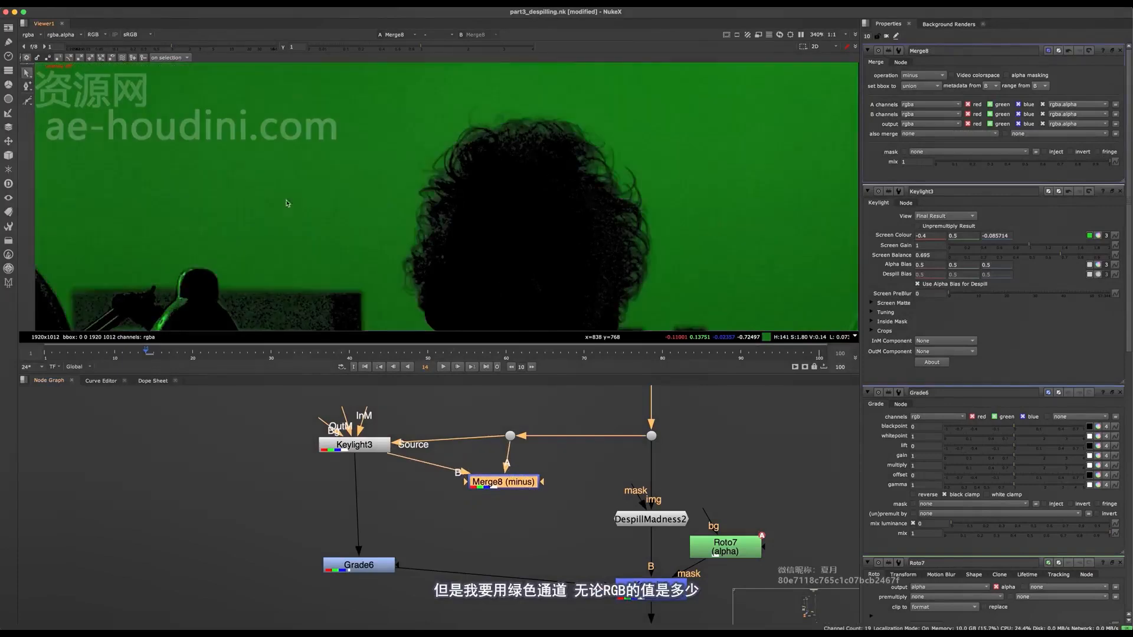
{"action": "key", "text": "g"}
{"action": "key", "text": "g"}
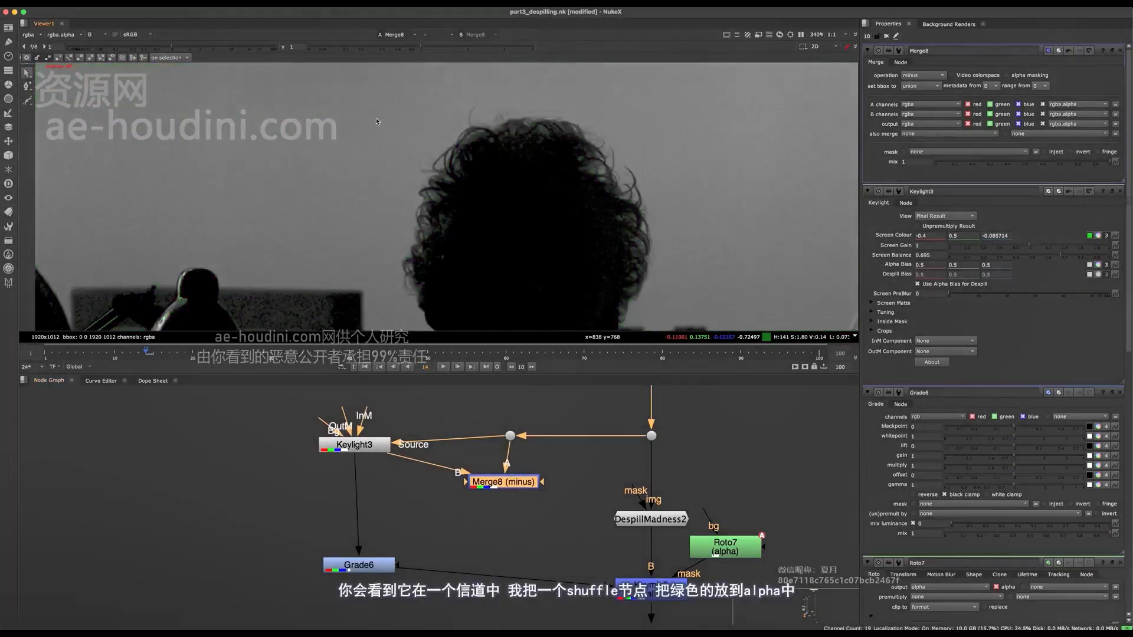
{"action": "key", "text": "Tab"}
{"action": "type", "text": "sh"}
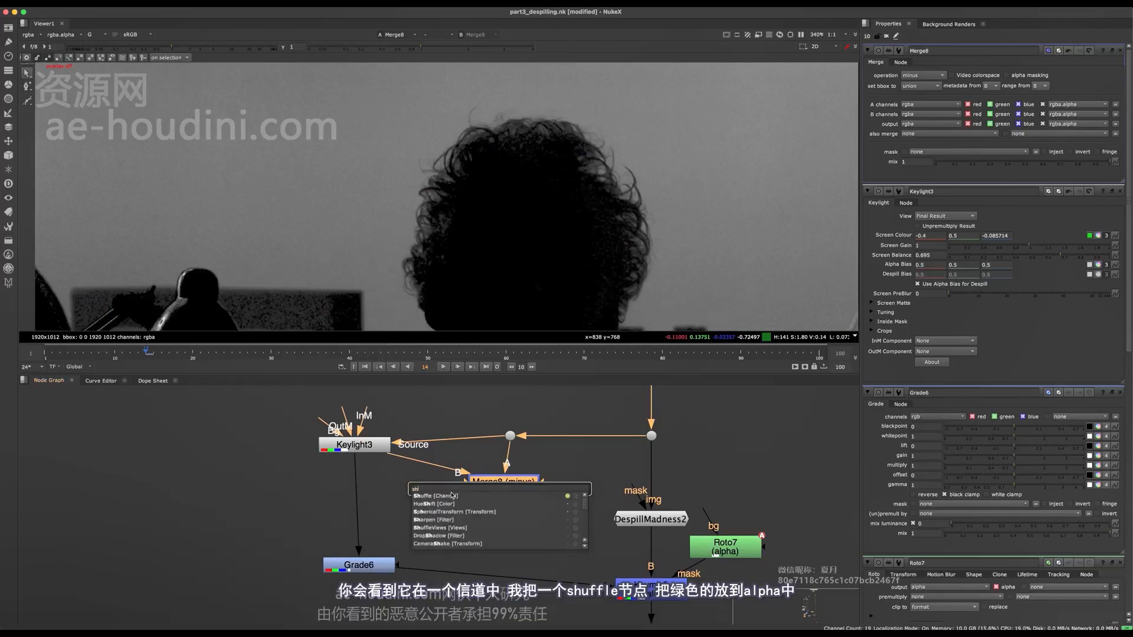
{"action": "key", "text": "Return"}
{"action": "key", "text": "ctrl+z"}
Add a Shuffle node after Merge8, route its green channel into alpha and view the alpha
{"action": "key", "text": "Tab"}
{"action": "type", "text": "shuffle"}
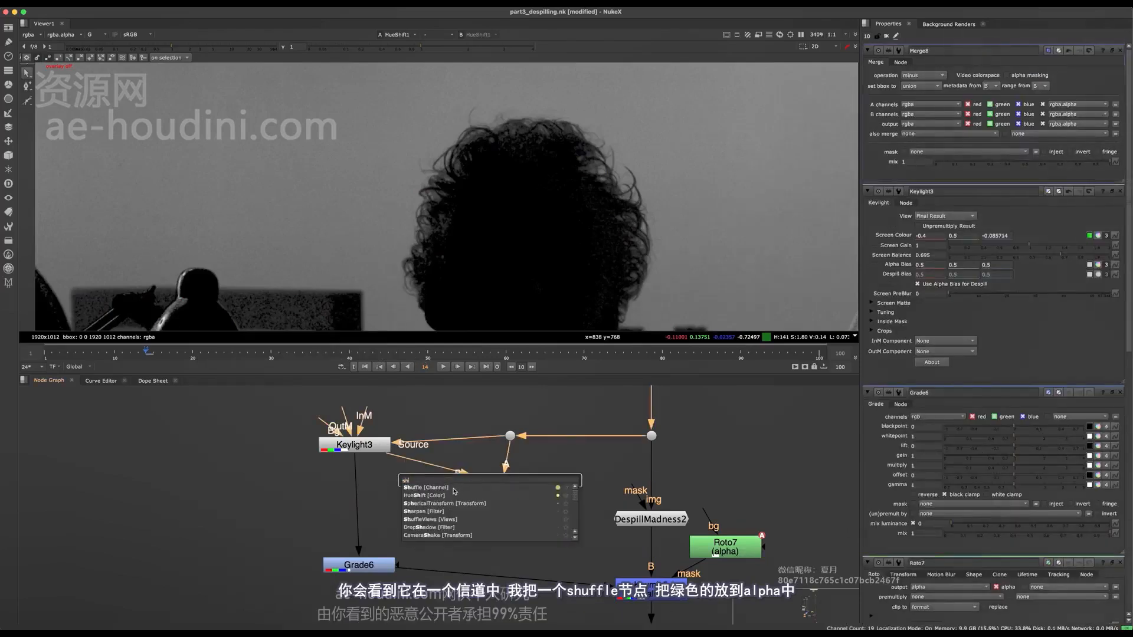
{"action": "key", "text": "Return"}
{"action": "left_click_drag", "start_coordinate": [973, 118], "coordinate": [1016, 135]}
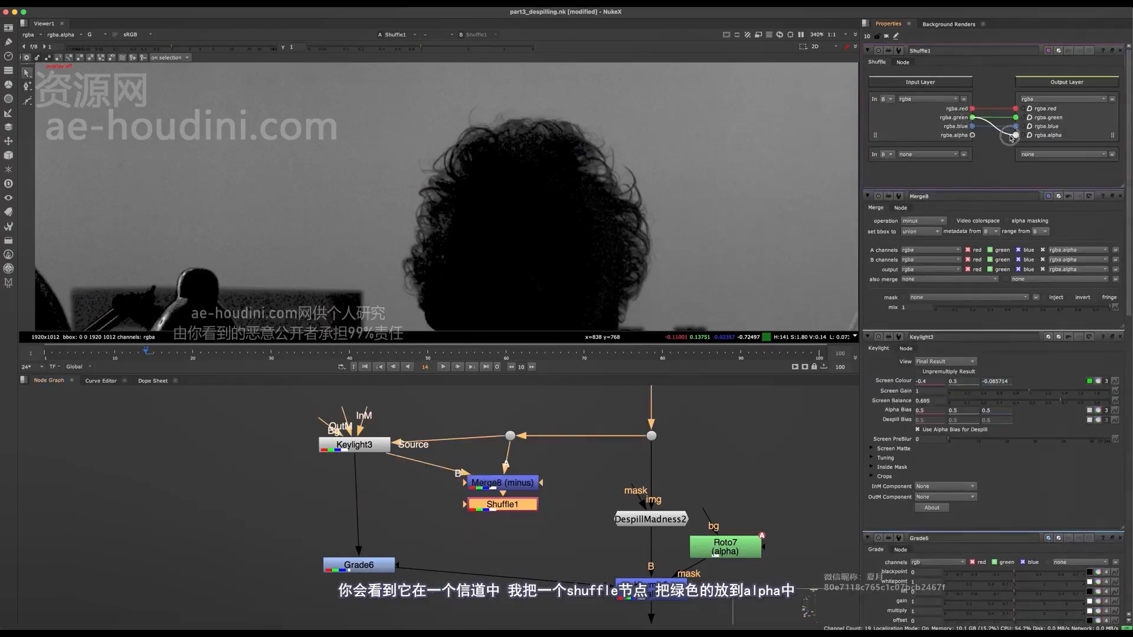
{"action": "key", "text": "a"}
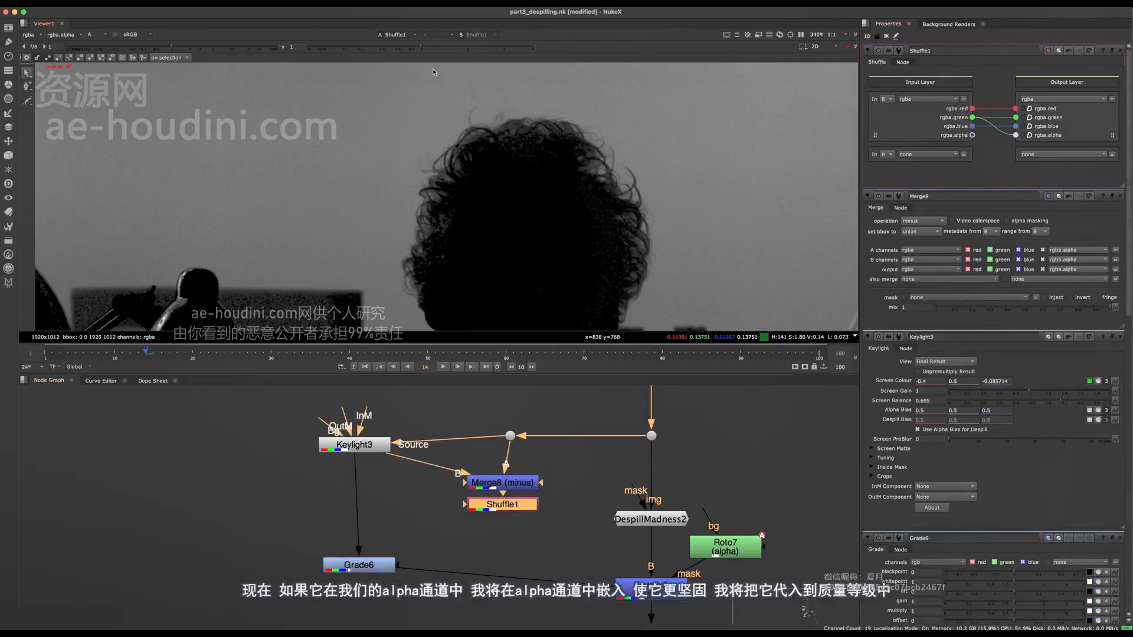
Add a Grade node after Shuffle1 with channels set to rgba and whitepoint set to 0.22
{"action": "key", "text": "g"}
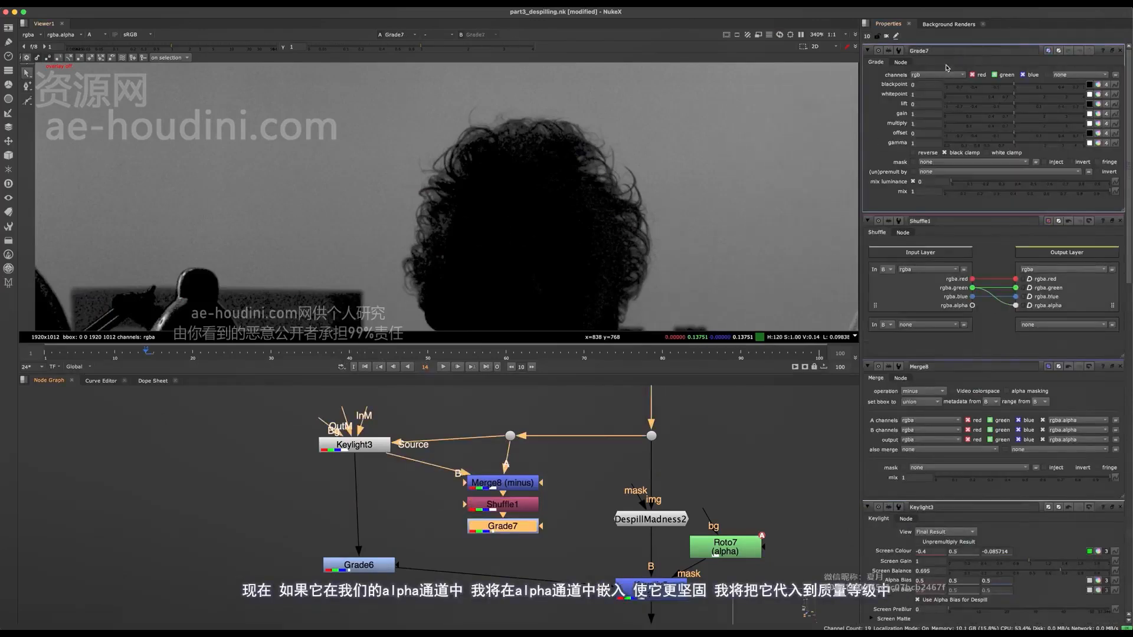
{"action": "left_click", "coordinate": [939, 75]}
{"action": "left_click", "coordinate": [932, 110]}
{"action": "left_click_drag", "start_coordinate": [1008, 96], "coordinate": [977, 93]}
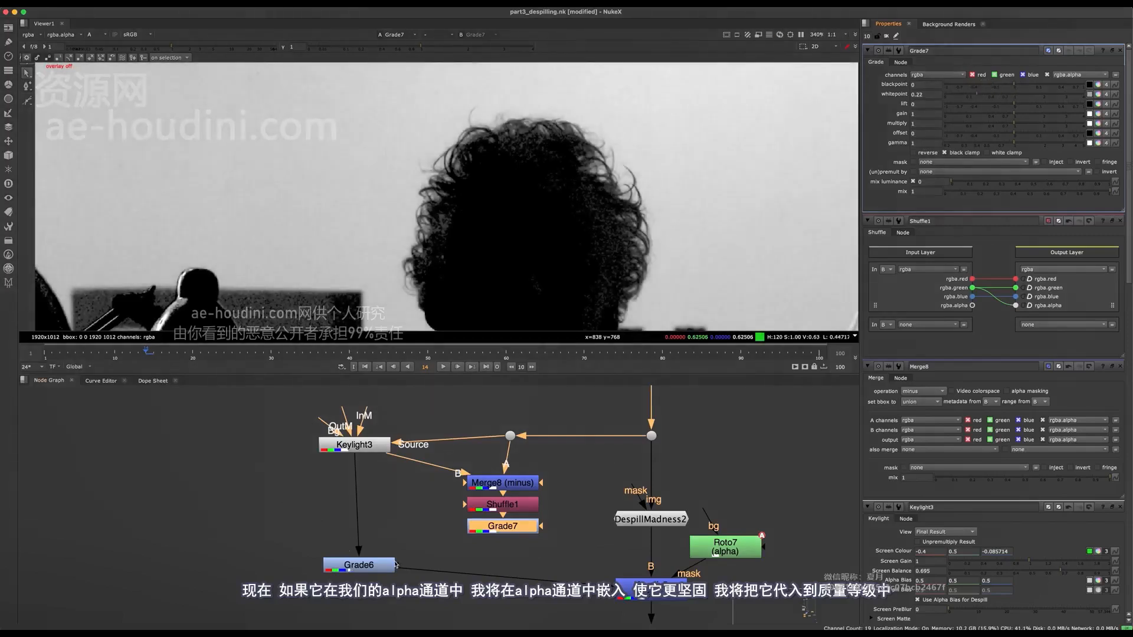
Connect Grade7 as the mask of Grade6, open Grade6's settings and view its result in full colour
{"action": "left_click_drag", "start_coordinate": [417, 554], "coordinate": [485, 525]}
{"action": "left_click_drag", "start_coordinate": [372, 570], "coordinate": [367, 586]}
{"action": "key", "text": "1"}
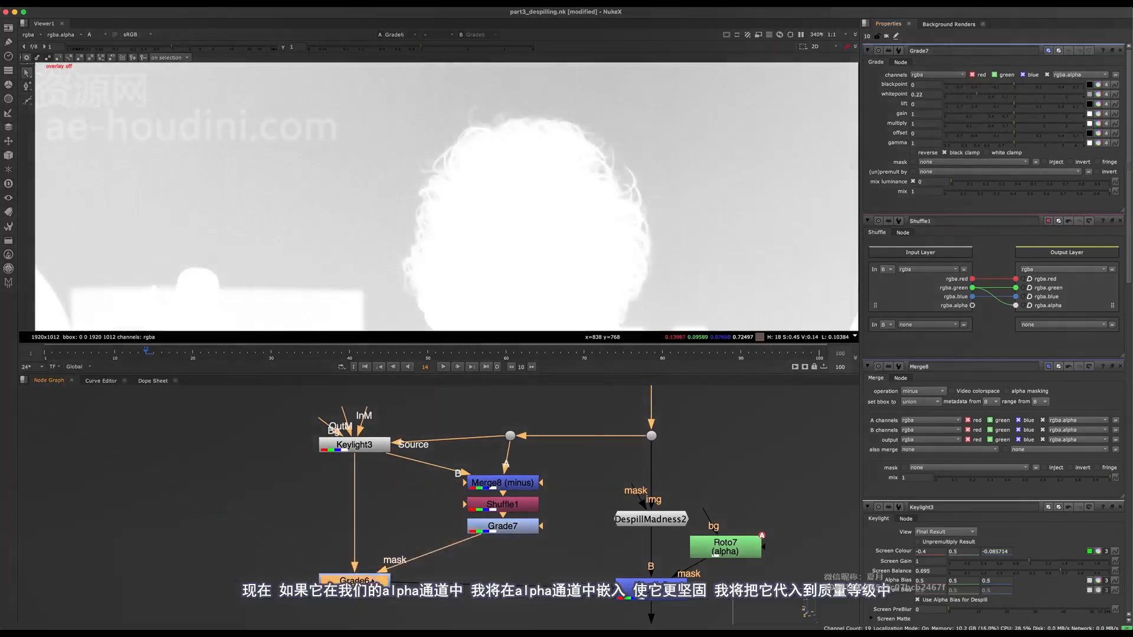
{"action": "double_click", "coordinate": [367, 583]}
{"action": "key", "text": "a"}
Compare the DespillMadness2 result with the Grade6 result on the man's hair
{"action": "middle_click_drag", "start_coordinate": [479, 512], "coordinate": [374, 451]}
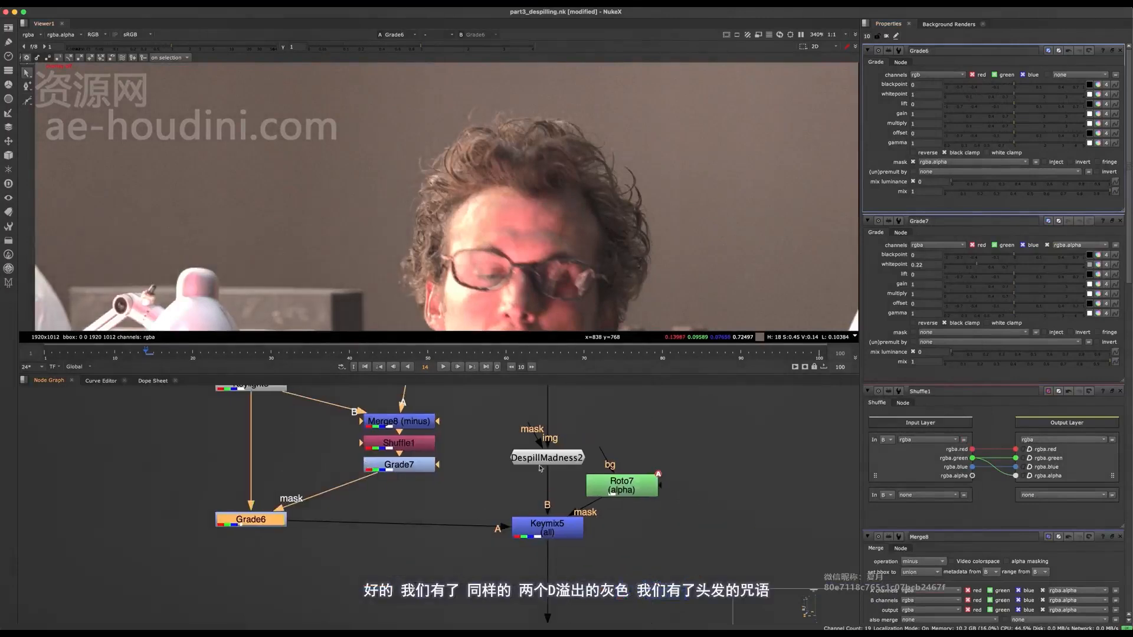
{"action": "scroll", "coordinate": [533, 552], "scroll_direction": "down", "scroll_amount": 3}
{"action": "left_click", "coordinate": [542, 483]}
{"action": "key", "text": "1"}
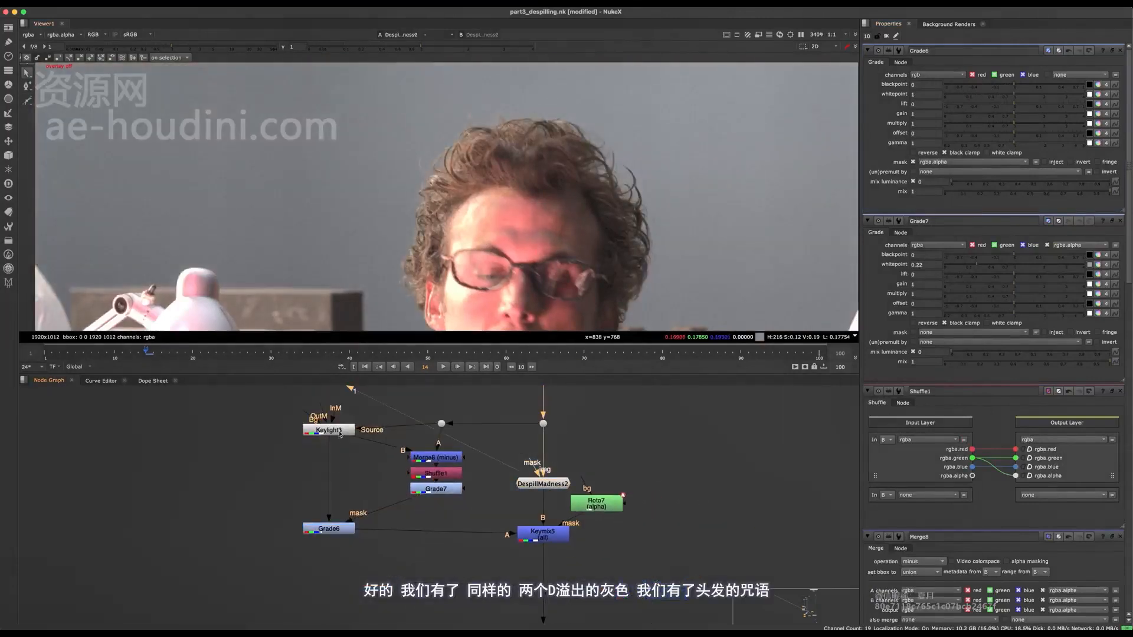
{"action": "left_click", "coordinate": [329, 529]}
{"action": "key", "text": "1"}
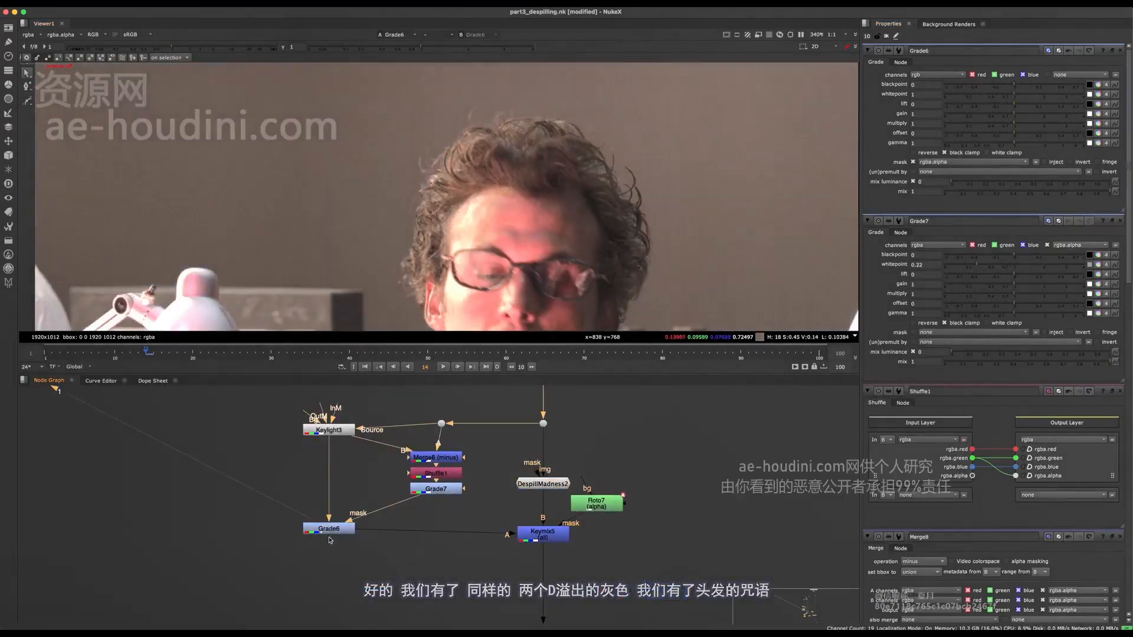
Darken the masked hair edges by setting Grade6's gain to 0.23 and view the Keymix5 result
{"action": "left_click_drag", "start_coordinate": [334, 535], "coordinate": [334, 541]}
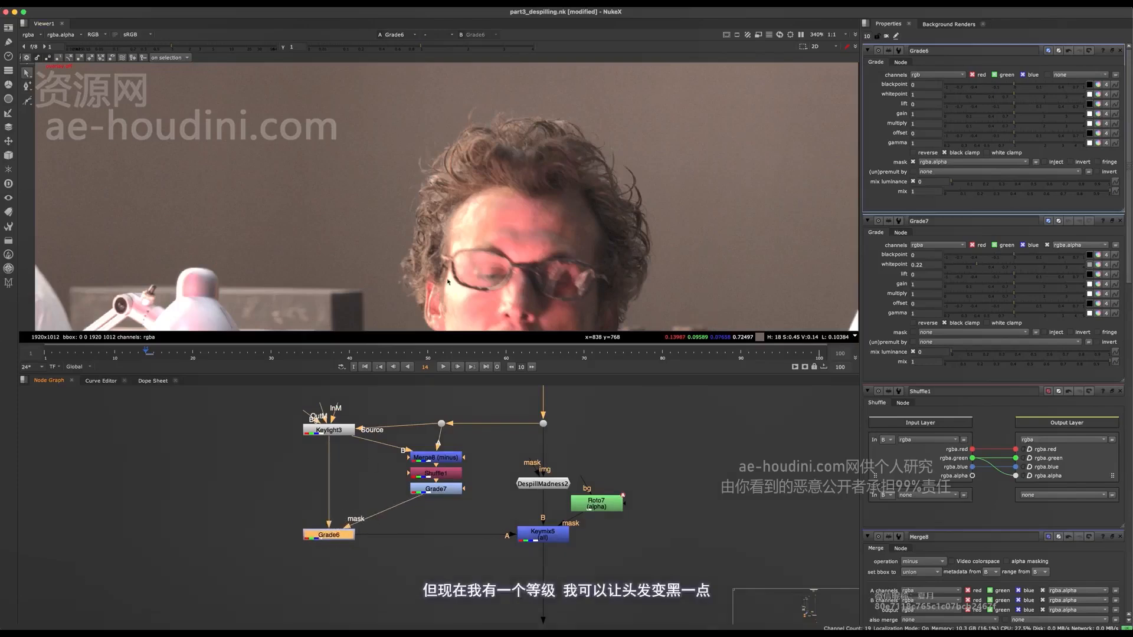
{"action": "left_click_drag", "start_coordinate": [1010, 115], "coordinate": [978, 114]}
{"action": "left_click", "coordinate": [537, 535]}
{"action": "key", "text": "1"}
View Merge5's composite to check the darkened hair edges against the background
{"action": "scroll", "coordinate": [538, 535], "scroll_direction": "down", "scroll_amount": 8}
{"action": "middle_click_drag", "start_coordinate": [537, 536], "coordinate": [463, 386]}
{"action": "middle_click_drag", "start_coordinate": [489, 542], "coordinate": [464, 385]}
{"action": "scroll", "coordinate": [501, 476], "scroll_direction": "up", "scroll_amount": 3}
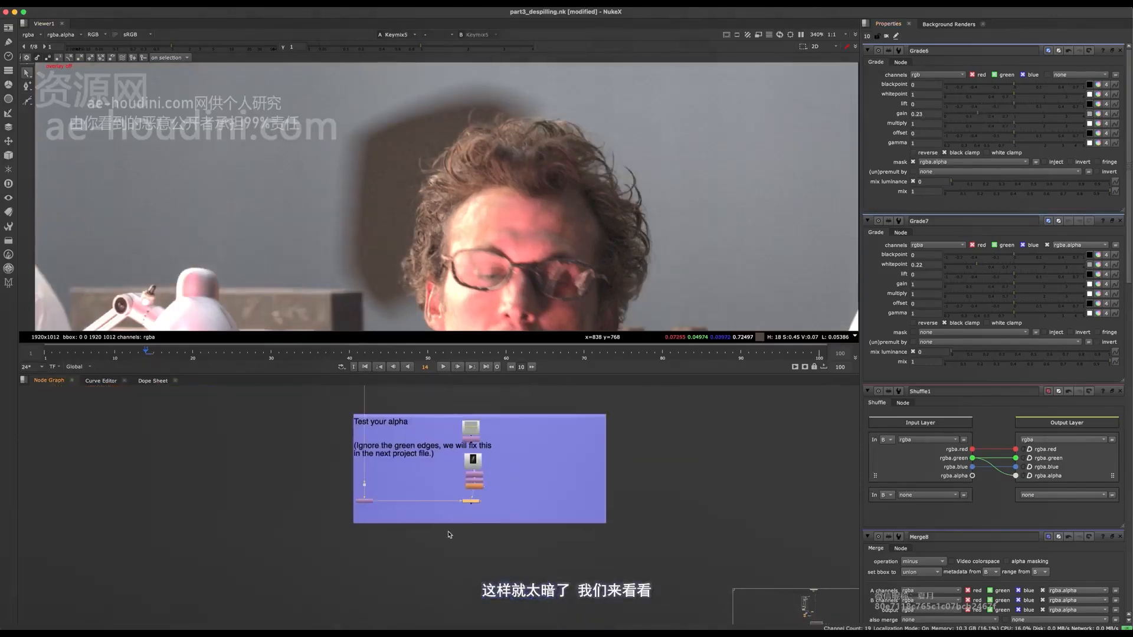
{"action": "key", "text": "1"}
Toggle Grade6 off and on to compare the curls along the upper hair edge in the composite
{"action": "scroll", "coordinate": [466, 527], "scroll_direction": "down", "scroll_amount": 5}
{"action": "middle_click_drag", "start_coordinate": [439, 439], "coordinate": [468, 522]}
{"action": "middle_click_drag", "start_coordinate": [431, 413], "coordinate": [440, 485]}
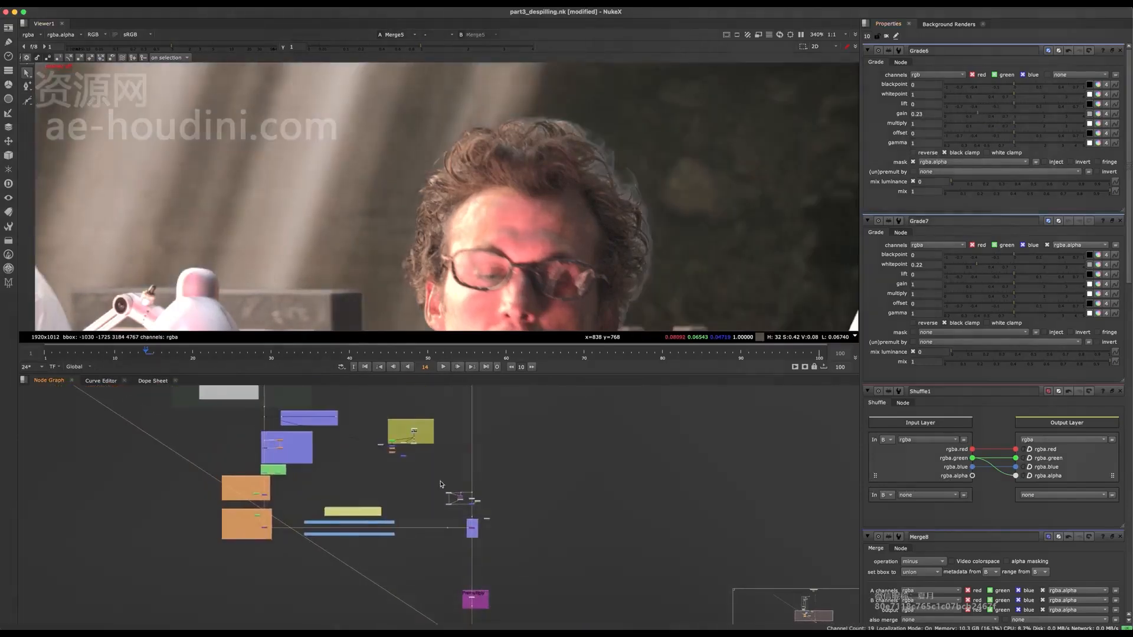
{"action": "scroll", "coordinate": [440, 484], "scroll_direction": "up", "scroll_amount": 5}
{"action": "scroll", "coordinate": [427, 466], "scroll_direction": "up", "scroll_amount": 3}
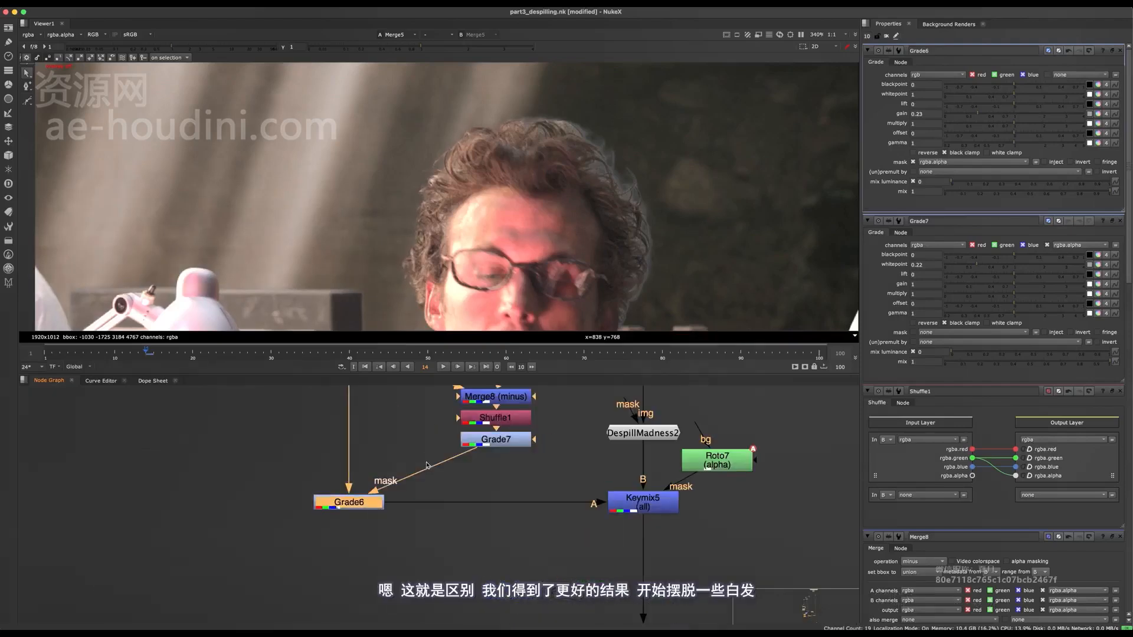
{"action": "scroll", "coordinate": [471, 184], "scroll_direction": "up", "scroll_amount": 4}
{"action": "key", "text": "d"}
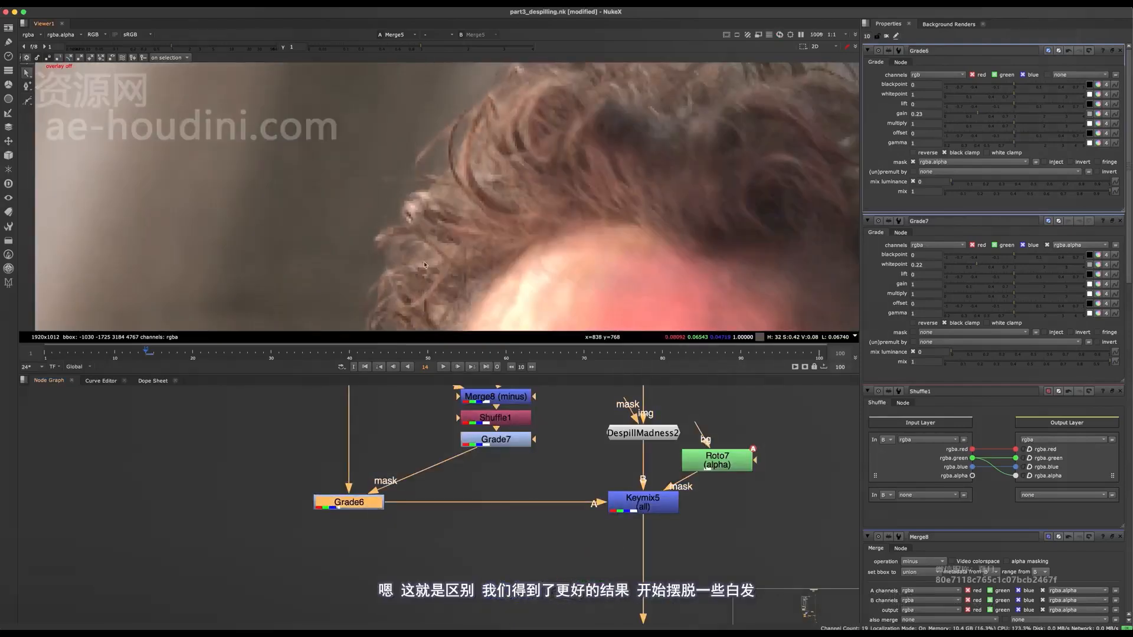
{"action": "middle_click_drag", "start_coordinate": [424, 265], "coordinate": [342, 372]}
{"action": "key", "text": "d"}
{"action": "key", "text": "d"}
{"action": "middle_click_drag", "start_coordinate": [507, 164], "coordinate": [478, 229]}
{"action": "key", "text": "d"}
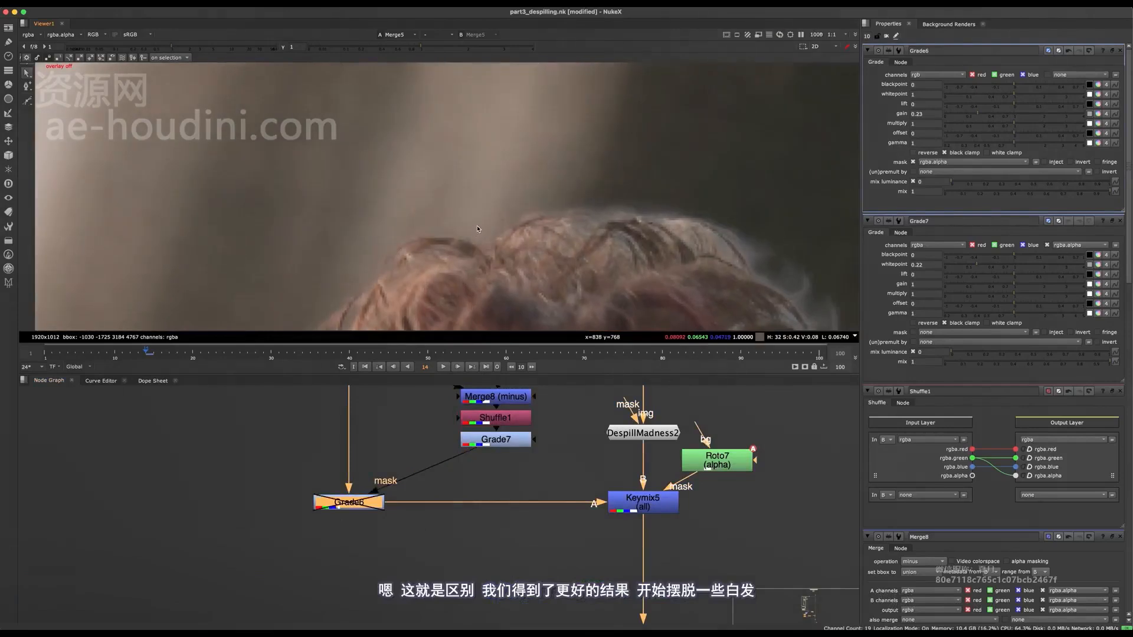
{"action": "scroll", "coordinate": [499, 182], "scroll_direction": "down", "scroll_amount": 6}
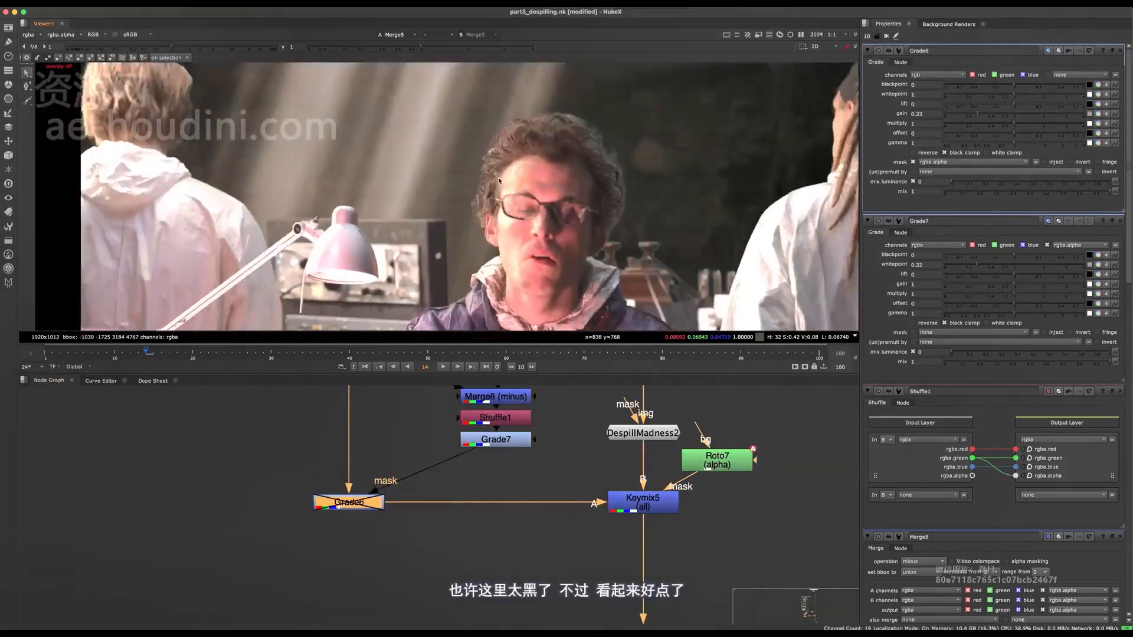
Toggle Grade6 off and on to compare the hair beside the glasses and across the full frame
{"action": "scroll", "coordinate": [498, 181], "scroll_direction": "up", "scroll_amount": 6}
{"action": "key", "text": "d"}
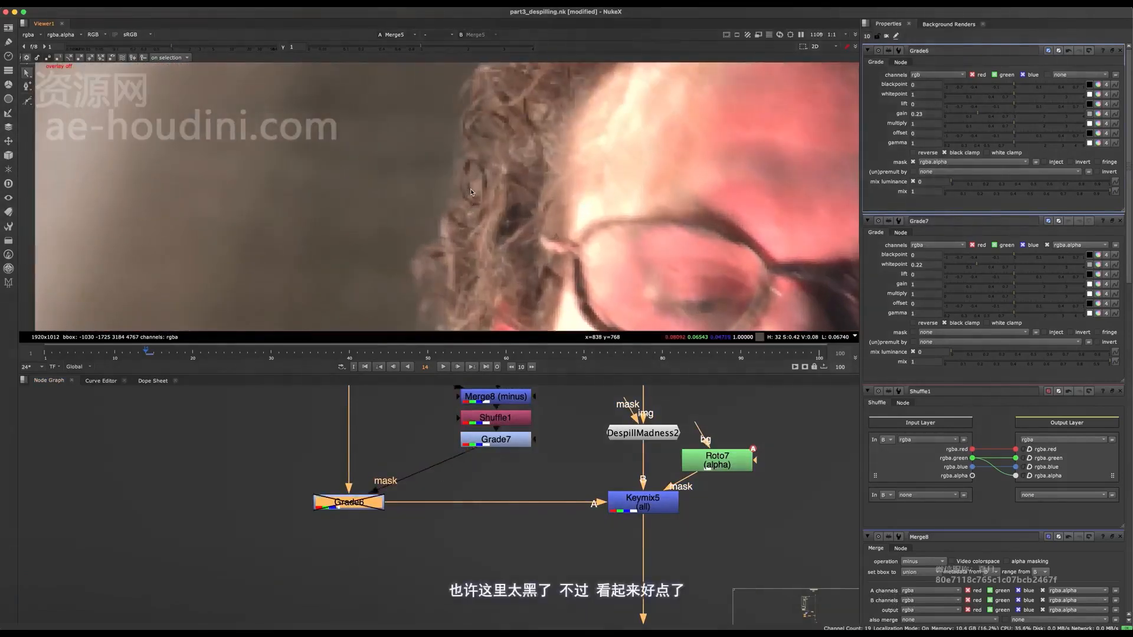
{"action": "key", "text": "d"}
{"action": "key", "text": "f"}
{"action": "key", "text": "d"}
{"action": "key", "text": "d"}
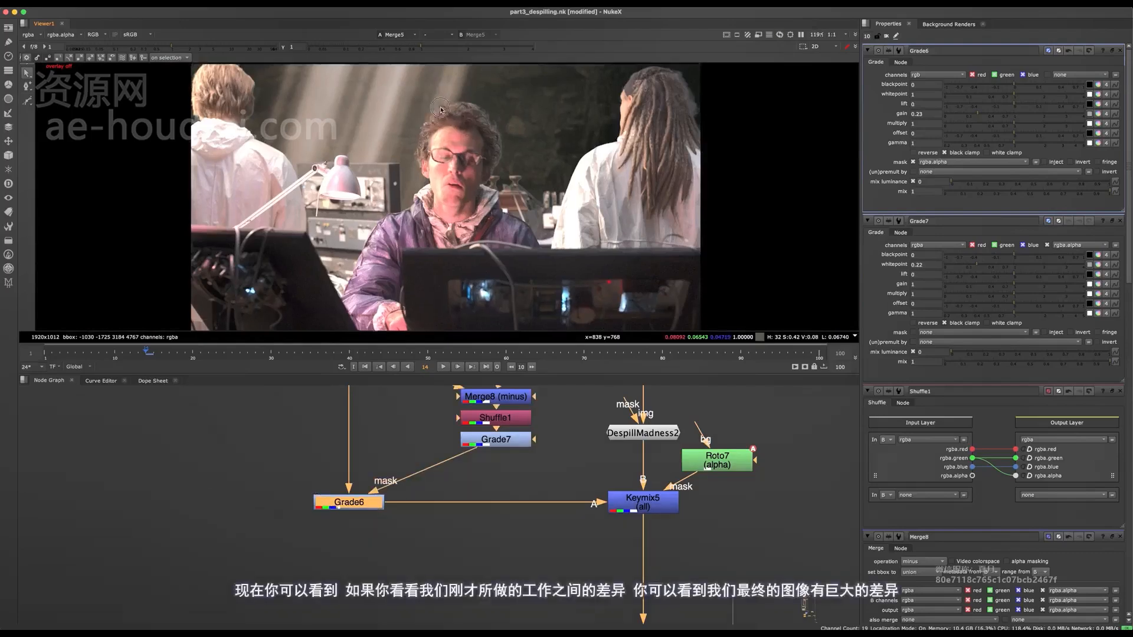
Toggle Keymix5 off and on to compare the man's hair with and without the patch in the final composite
{"action": "scroll", "coordinate": [440, 109], "scroll_direction": "up", "scroll_amount": 4}
{"action": "middle_click_drag", "start_coordinate": [558, 463], "coordinate": [458, 493]}
{"action": "left_click", "coordinate": [550, 528]}
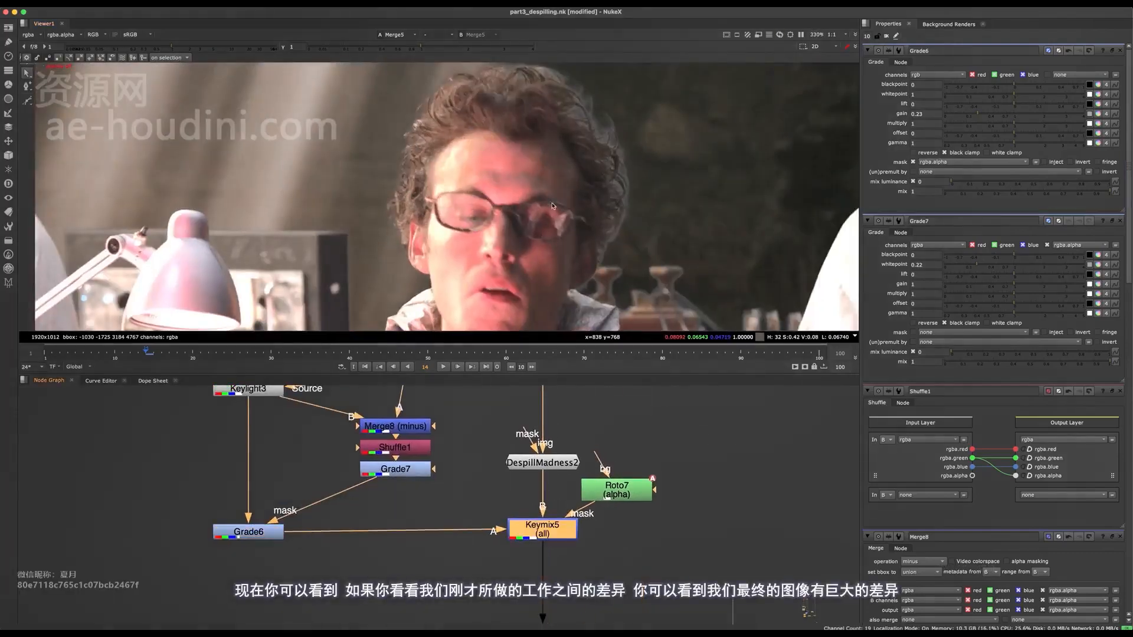
{"action": "scroll", "coordinate": [552, 205], "scroll_direction": "down", "scroll_amount": 2}
{"action": "scroll", "coordinate": [322, 560], "scroll_direction": "down", "scroll_amount": 3}
{"action": "key", "text": "d"}
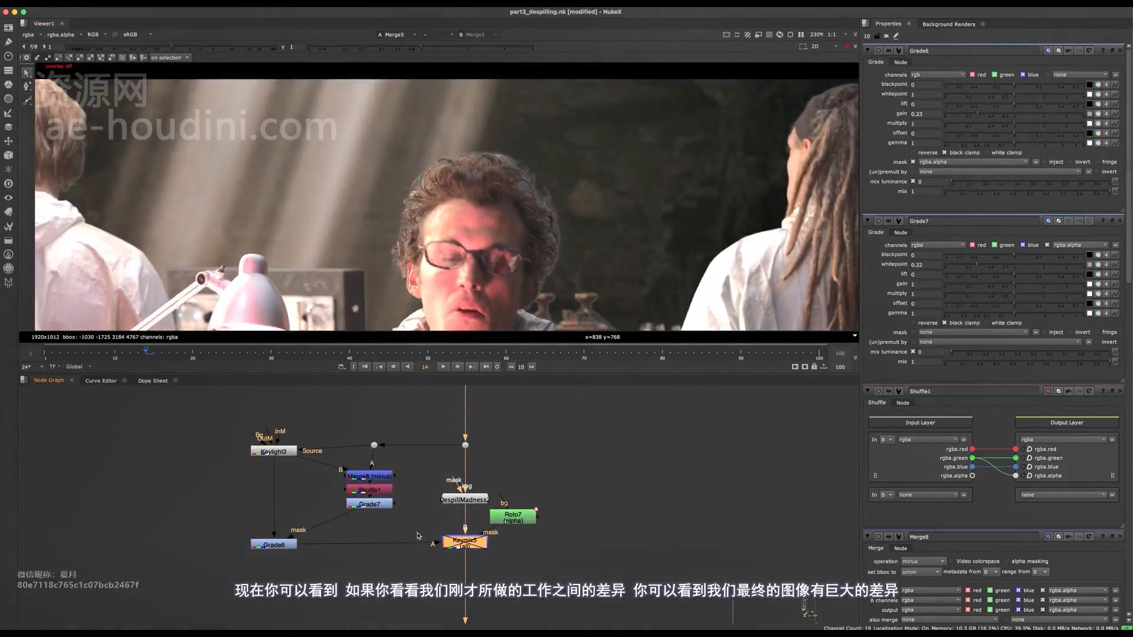
{"action": "key", "text": "d"}
{"action": "key", "text": "d"}
{"action": "key", "text": "d"}
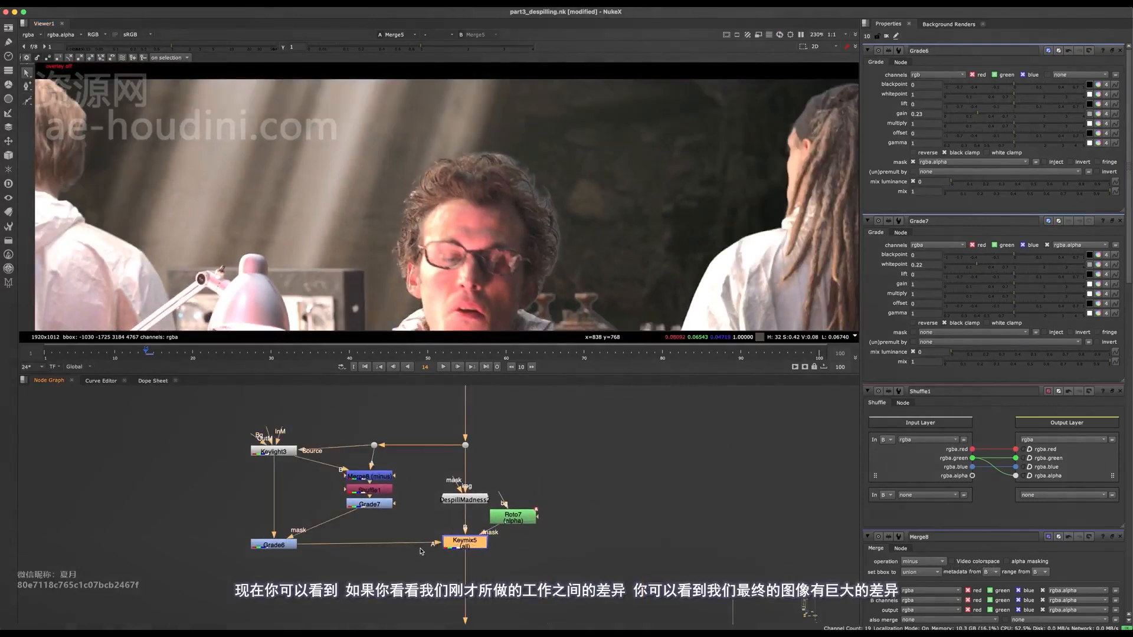
{"action": "scroll", "coordinate": [446, 216], "scroll_direction": "up", "scroll_amount": 2}
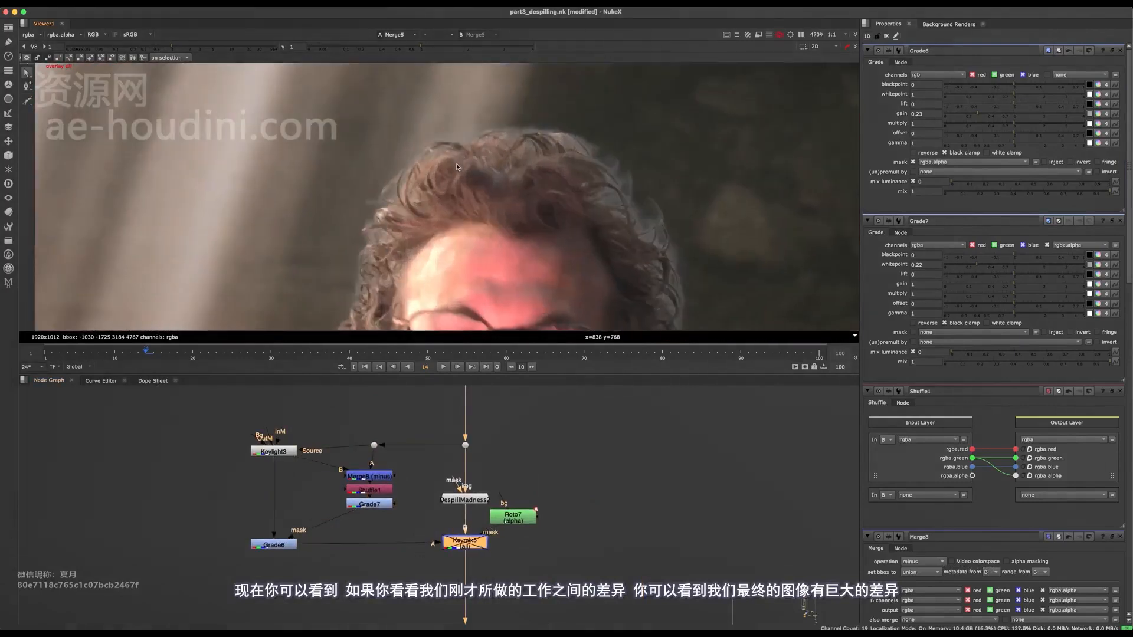
{"action": "scroll", "coordinate": [449, 193], "scroll_direction": "down", "scroll_amount": 5}
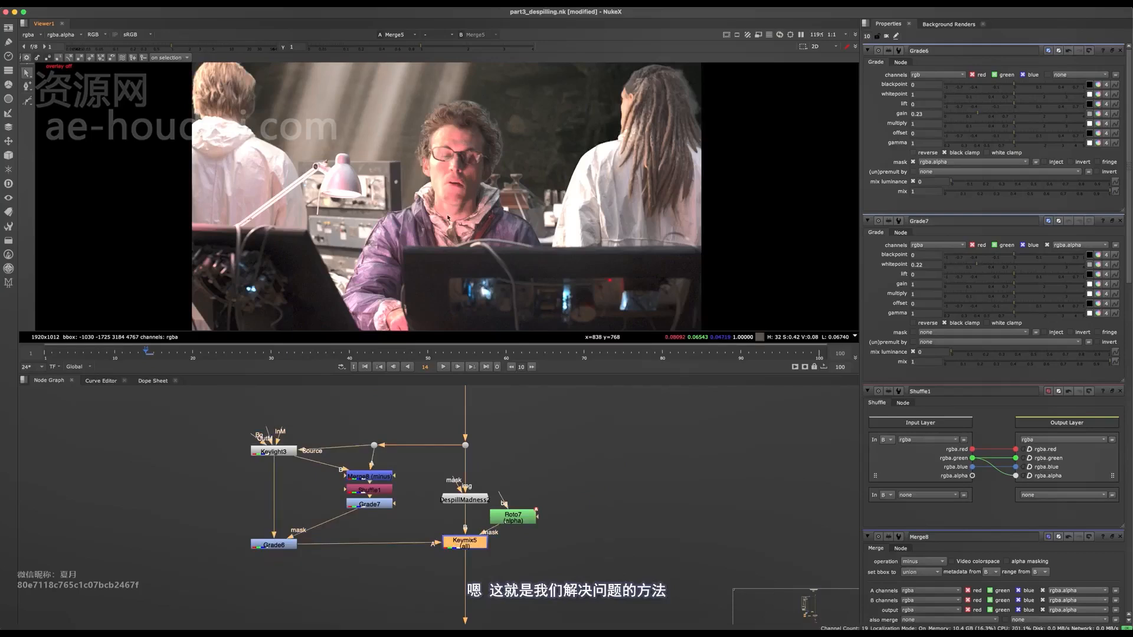
View Keymix5's output and examine the patched area around the man's hair against the despilled backing
{"action": "key", "text": "1"}
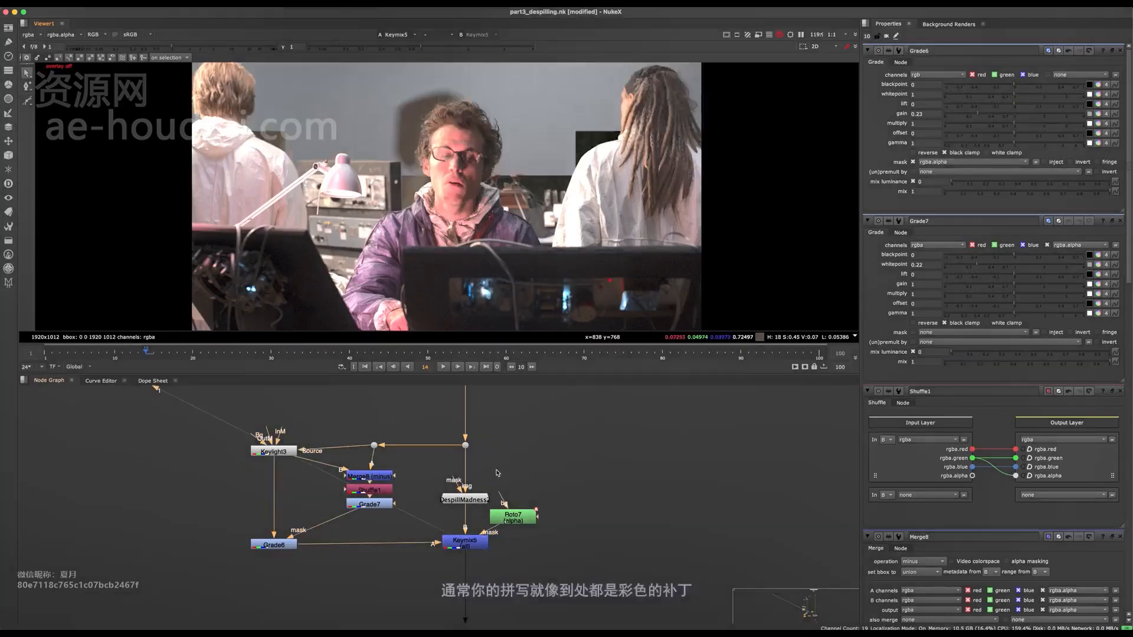
{"action": "middle_click_drag", "start_coordinate": [492, 222], "coordinate": [490, 270]}
{"action": "scroll", "coordinate": [489, 175], "scroll_direction": "up", "scroll_amount": 3}
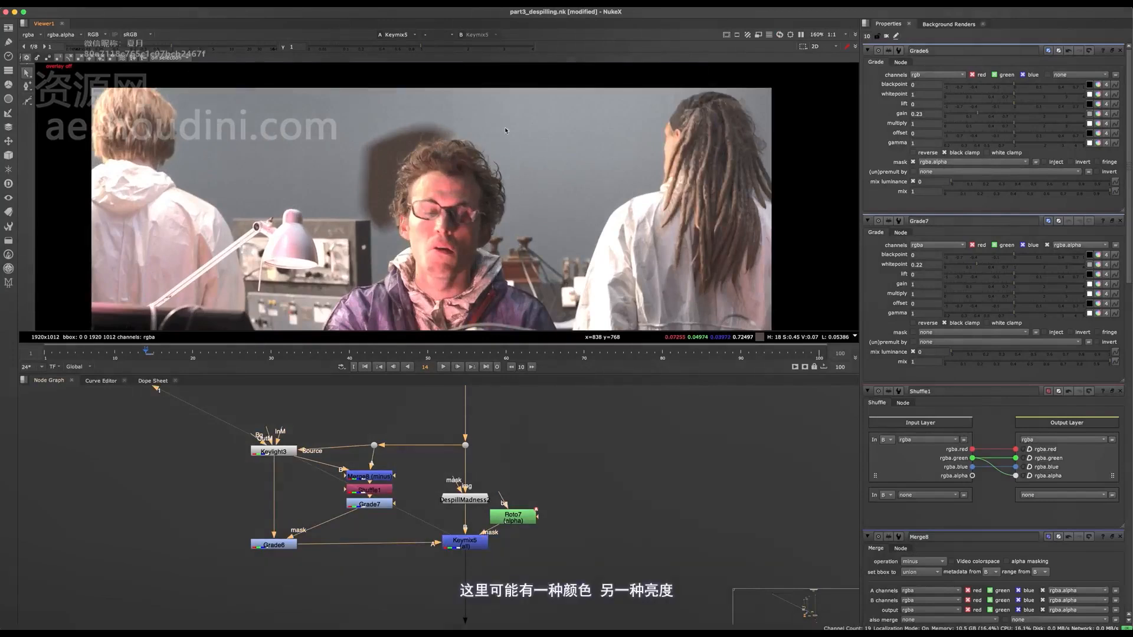
{"action": "middle_click_drag", "start_coordinate": [333, 207], "coordinate": [401, 171]}
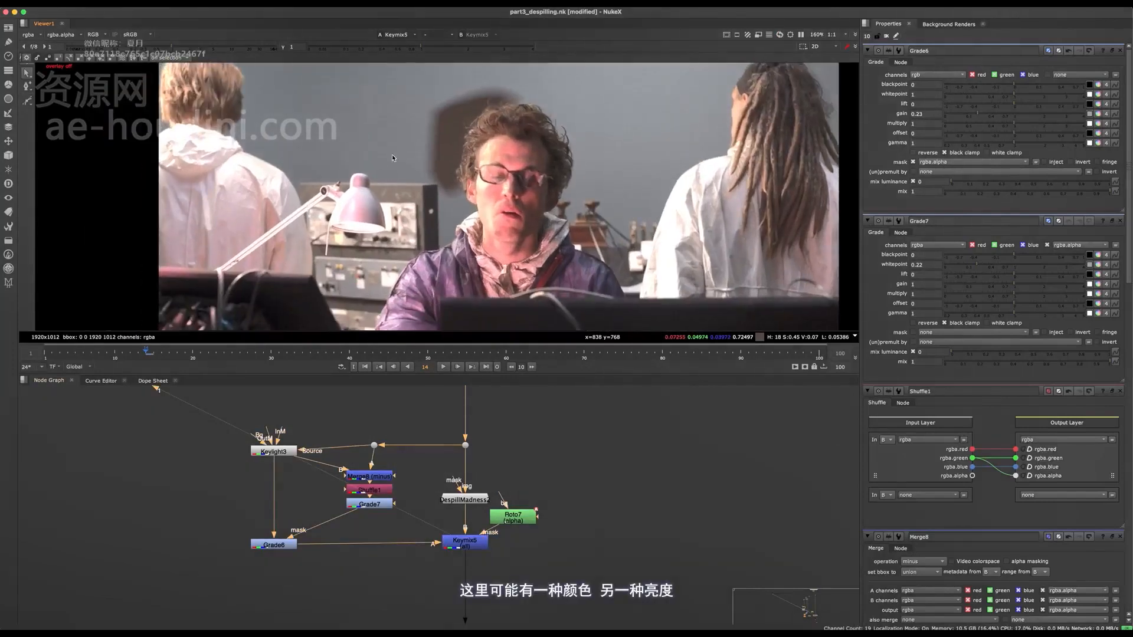
View DespillMadness2's output to examine the overall despill without the hair patch
{"action": "middle_click_drag", "start_coordinate": [459, 452], "coordinate": [458, 446]}
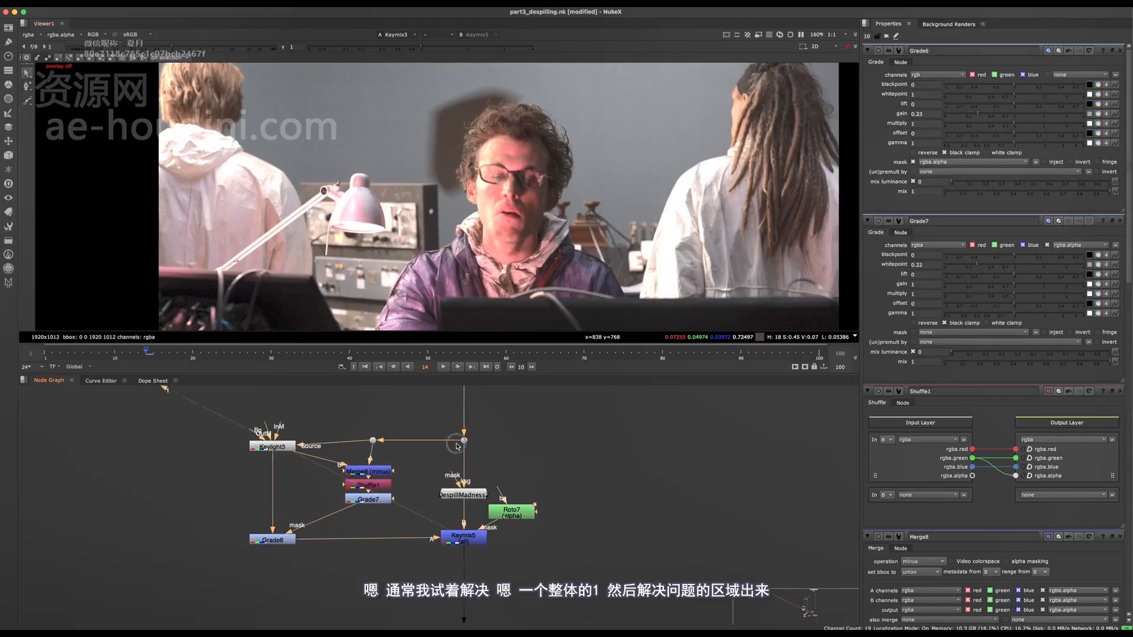
{"action": "scroll", "coordinate": [458, 446], "scroll_direction": "up", "scroll_amount": 3}
{"action": "key", "text": "1"}
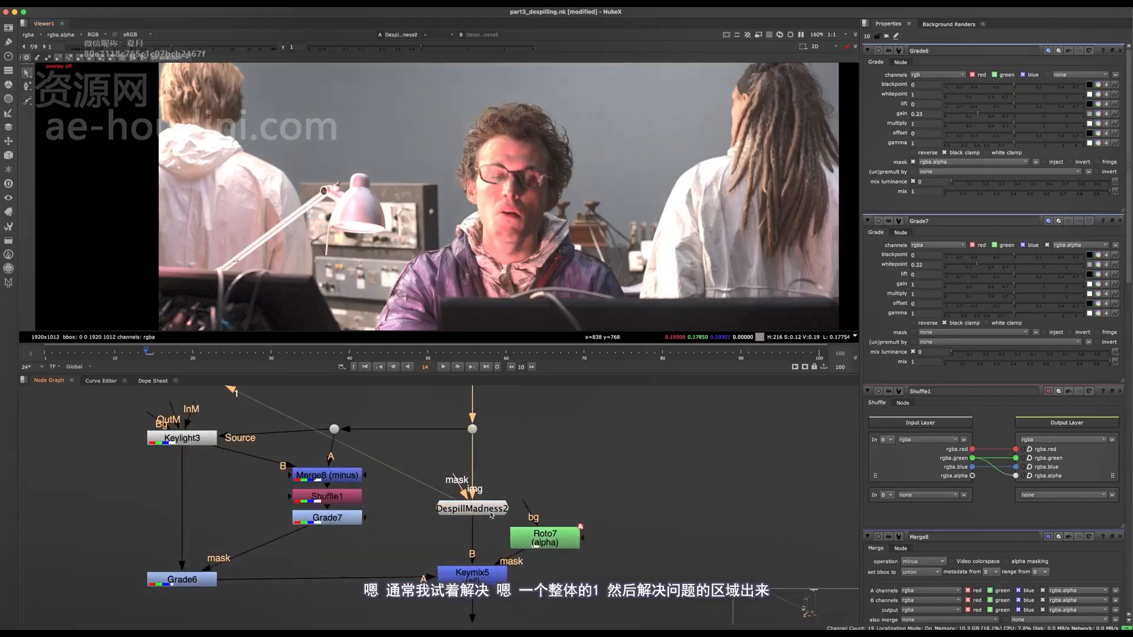
{"action": "left_click_drag", "start_coordinate": [491, 512], "coordinate": [474, 500]}
{"action": "middle_click_drag", "start_coordinate": [479, 489], "coordinate": [475, 437]}
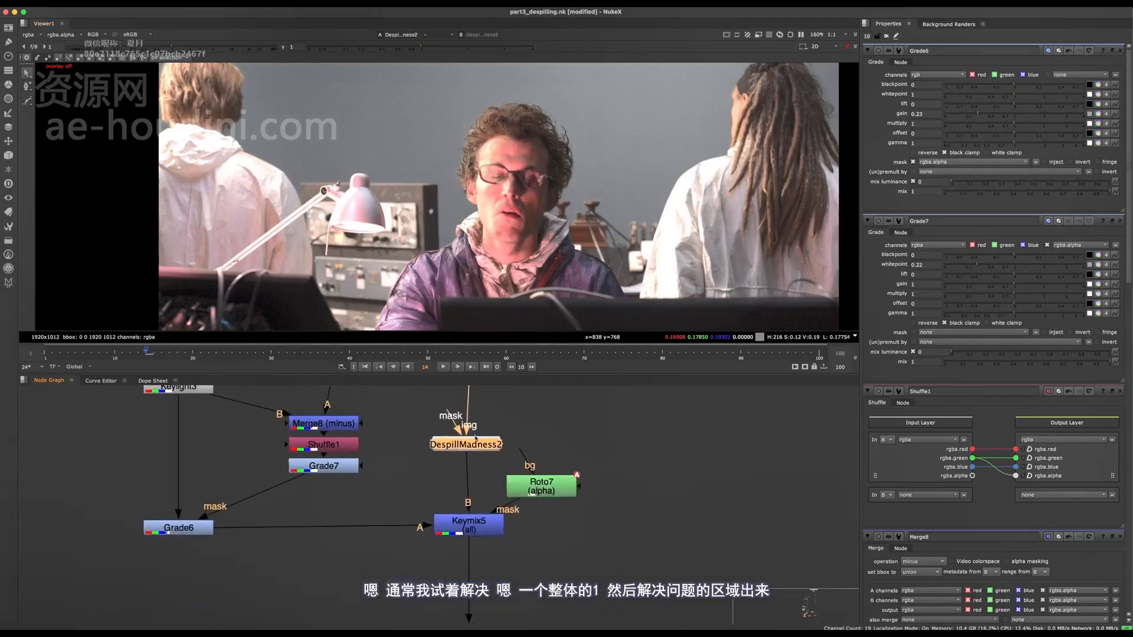
Maximize the node graph around the hair patch nodes and save the script
{"action": "scroll", "coordinate": [482, 439], "scroll_direction": "down", "scroll_amount": 5}
{"action": "key", "text": "space"}
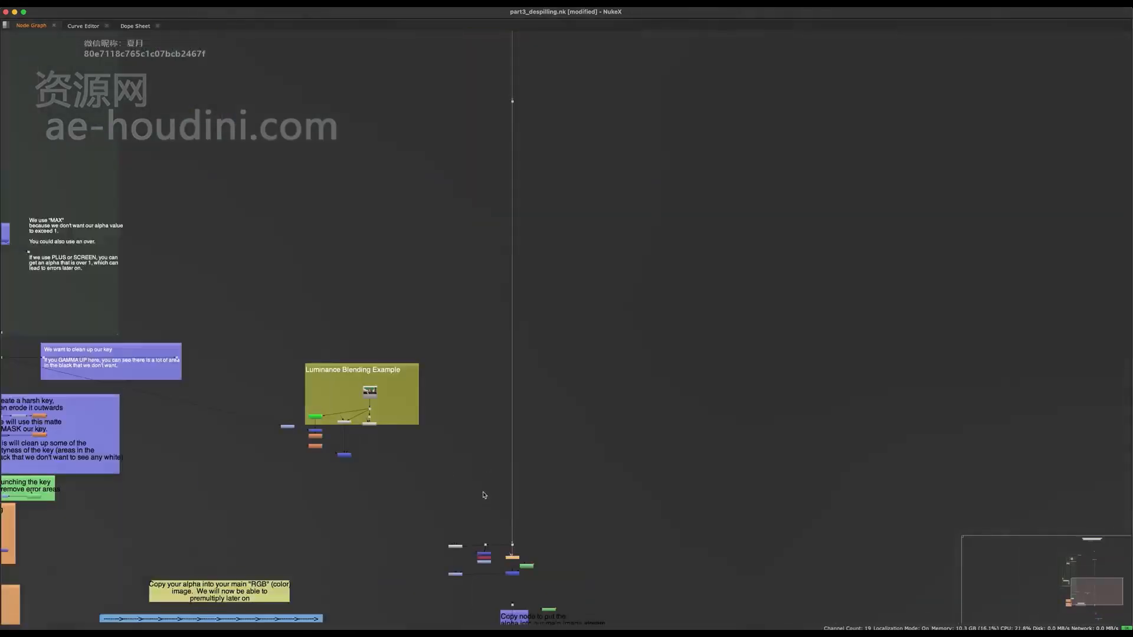
{"action": "scroll", "coordinate": [485, 356], "scroll_direction": "up", "scroll_amount": 2}
{"action": "key", "text": "super+s"}
{"action": "scroll", "coordinate": [486, 413], "scroll_direction": "up", "scroll_amount": 3}
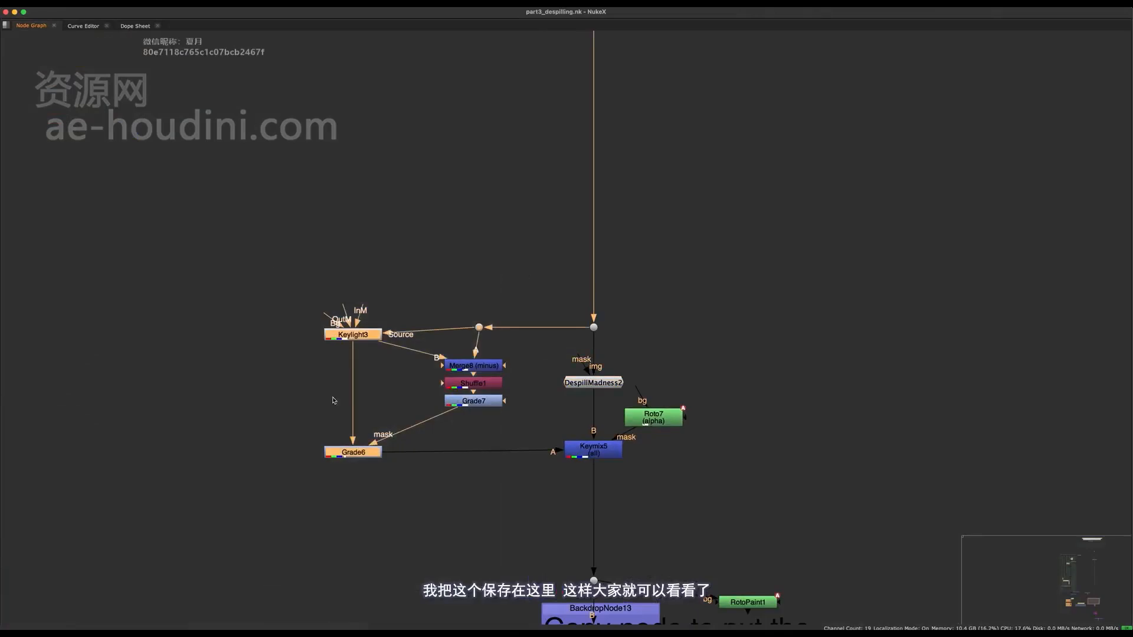
Select Keylight3, Merge8, Shuffle1, Grade7 and Grade6 and create a Backdrop around them
{"action": "middle_click_drag", "start_coordinate": [478, 348], "coordinate": [560, 330]}
{"action": "left_click_drag", "start_coordinate": [555, 347], "coordinate": [513, 341]}
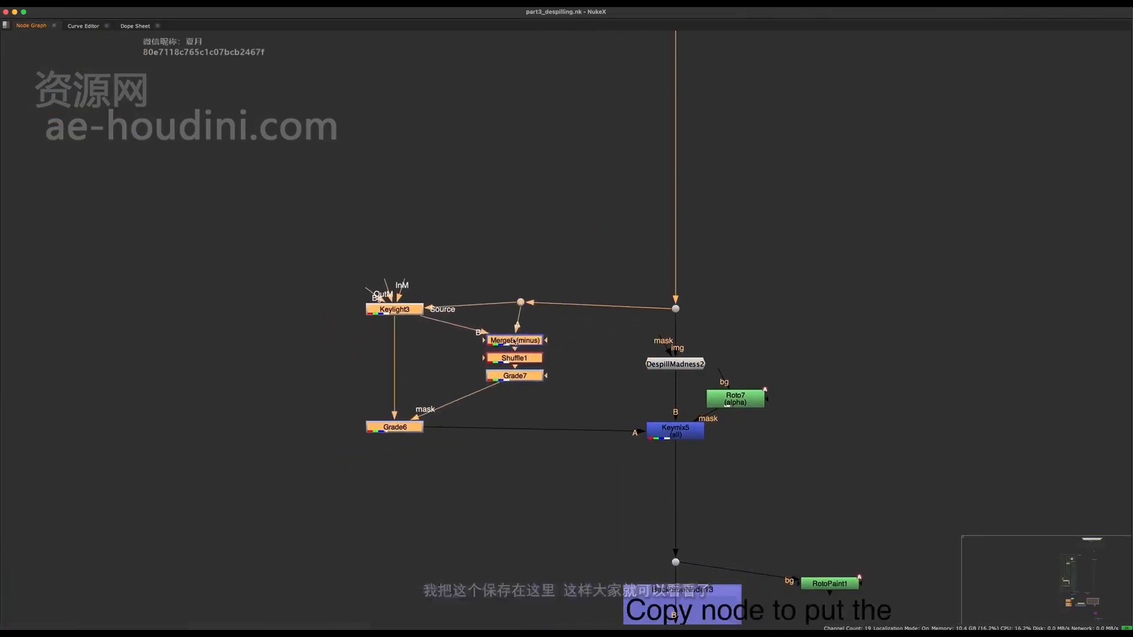
{"action": "key", "text": "Tab"}
{"action": "type", "text": "bac"}
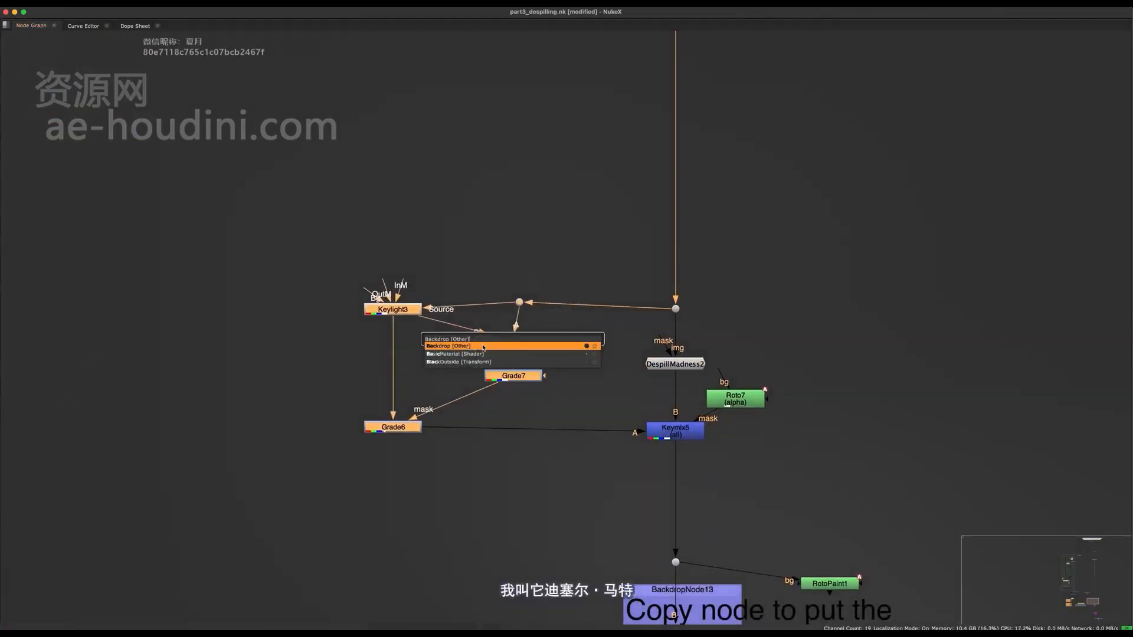
{"action": "left_click", "coordinate": [483, 347]}
{"action": "middle_click_drag", "start_coordinate": [501, 245], "coordinate": [440, 375]}
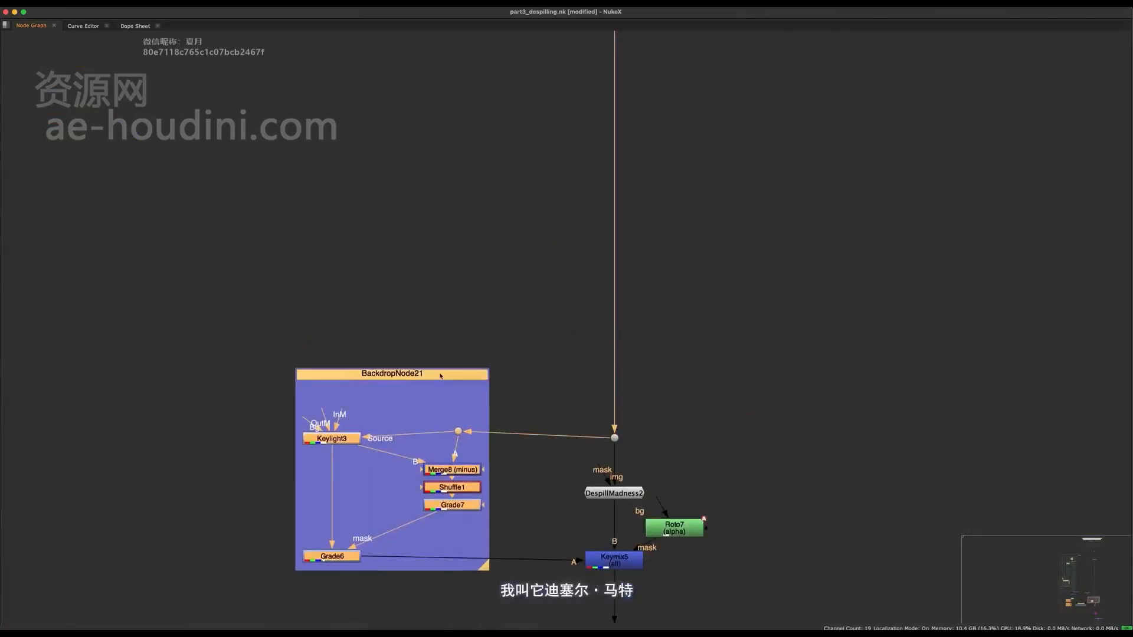
Label the new backdrop "Despill Matte Example"
{"action": "key", "text": "space"}
{"action": "left_click", "coordinate": [956, 74]}
{"action": "type", "text": "Despill Matte Example"}
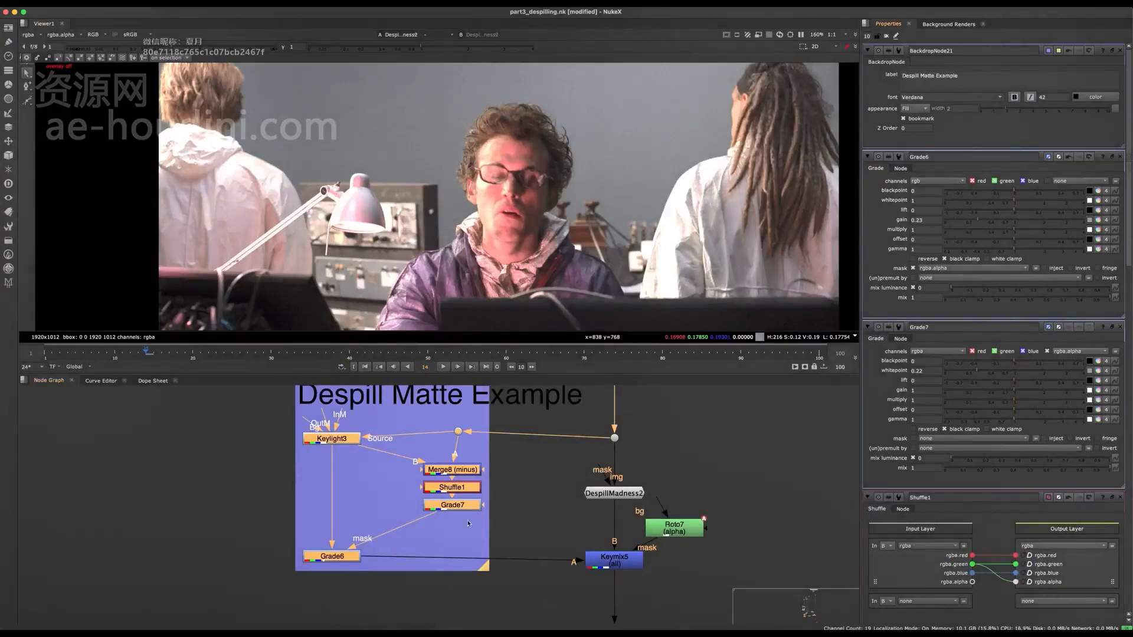
Extend the backdrop to enclose DespillMadness2, Roto7 and Keymix5, and save the script
{"action": "key", "text": "space"}
{"action": "left_click_drag", "start_coordinate": [416, 557], "coordinate": [711, 588]}
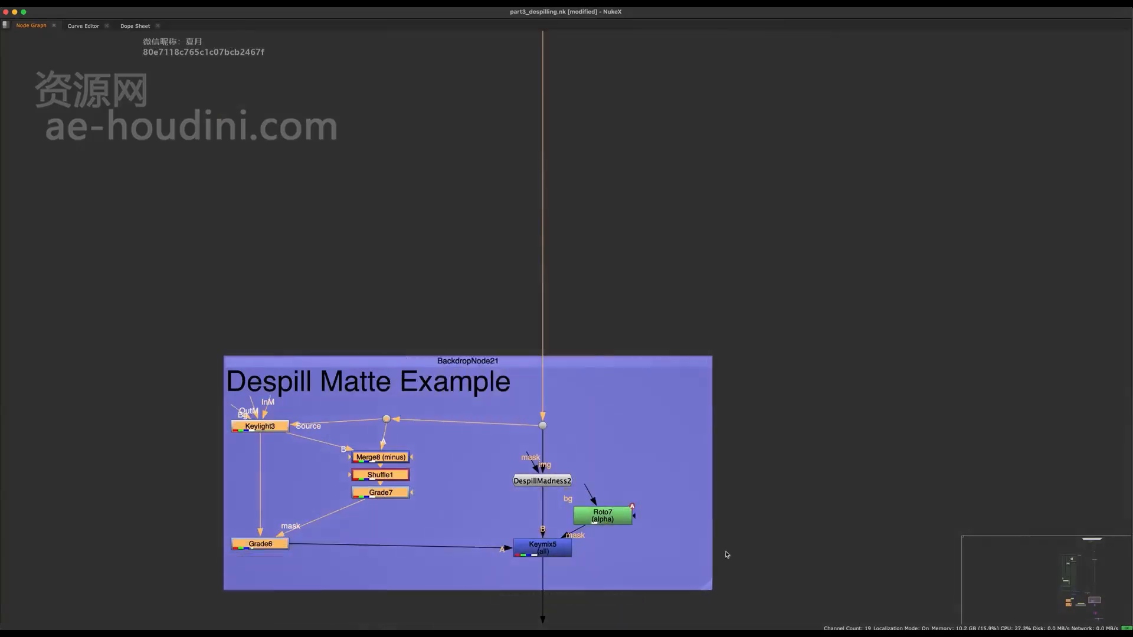
{"action": "key", "text": "super+s"}
Find the Despilling Examples backdrop in the node graph and view Keylight1's output
{"action": "scroll", "coordinate": [727, 555], "scroll_direction": "down", "scroll_amount": 5}
{"action": "middle_click_drag", "start_coordinate": [577, 46], "coordinate": [540, 350]}
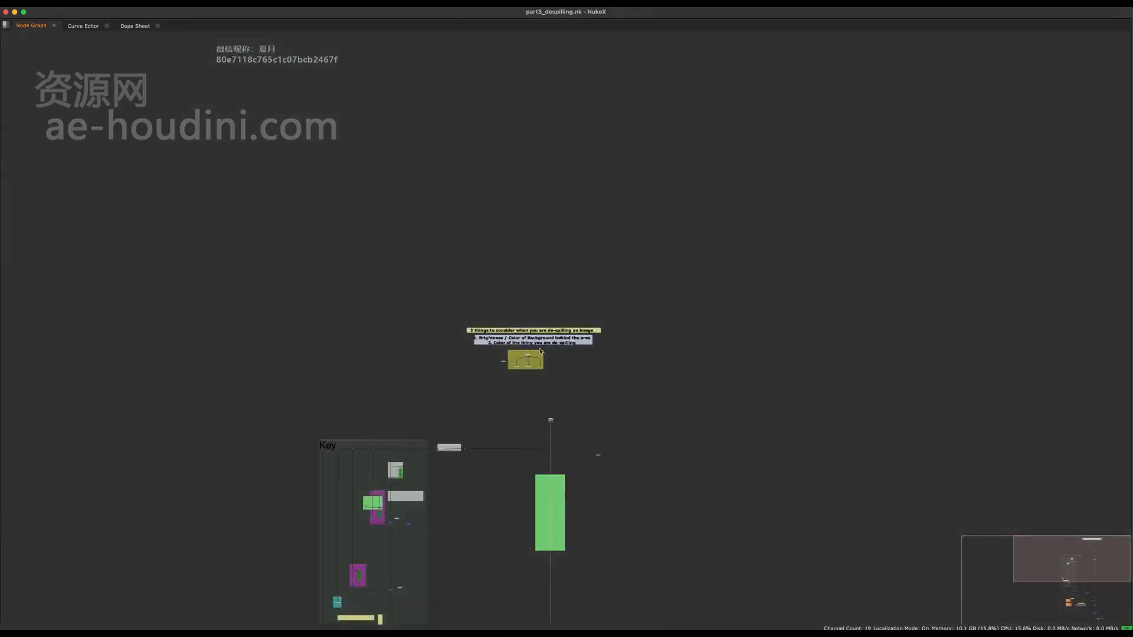
{"action": "scroll", "coordinate": [540, 351], "scroll_direction": "up", "scroll_amount": 10}
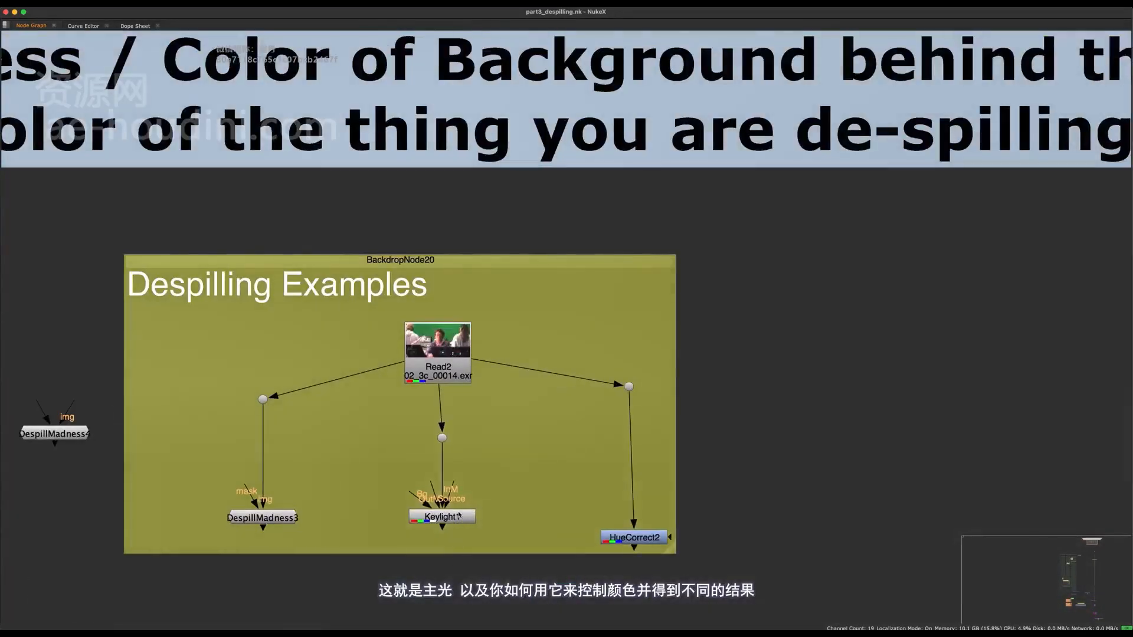
{"action": "left_click", "coordinate": [449, 517]}
{"action": "scroll", "coordinate": [448, 517], "scroll_direction": "up", "scroll_amount": 2}
{"action": "key", "text": "space"}
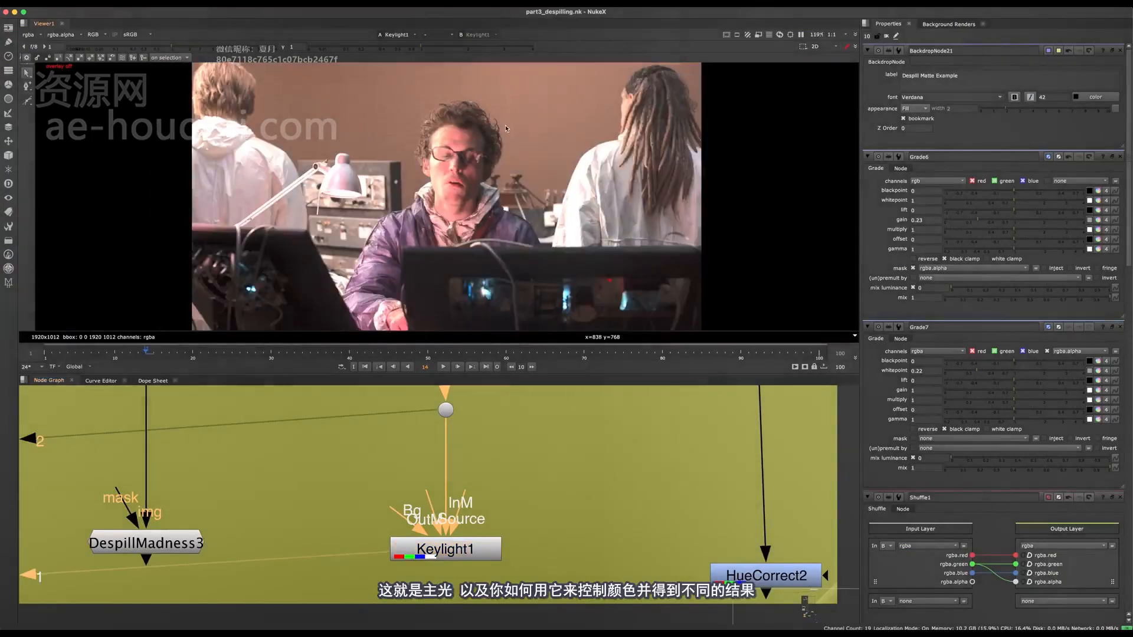
Close the properties of all open nodes, including the backdrop and the Grade nodes
{"action": "left_click", "coordinate": [1121, 51]}
{"action": "left_click", "coordinate": [1121, 51]}
{"action": "left_click", "coordinate": [1120, 51]}
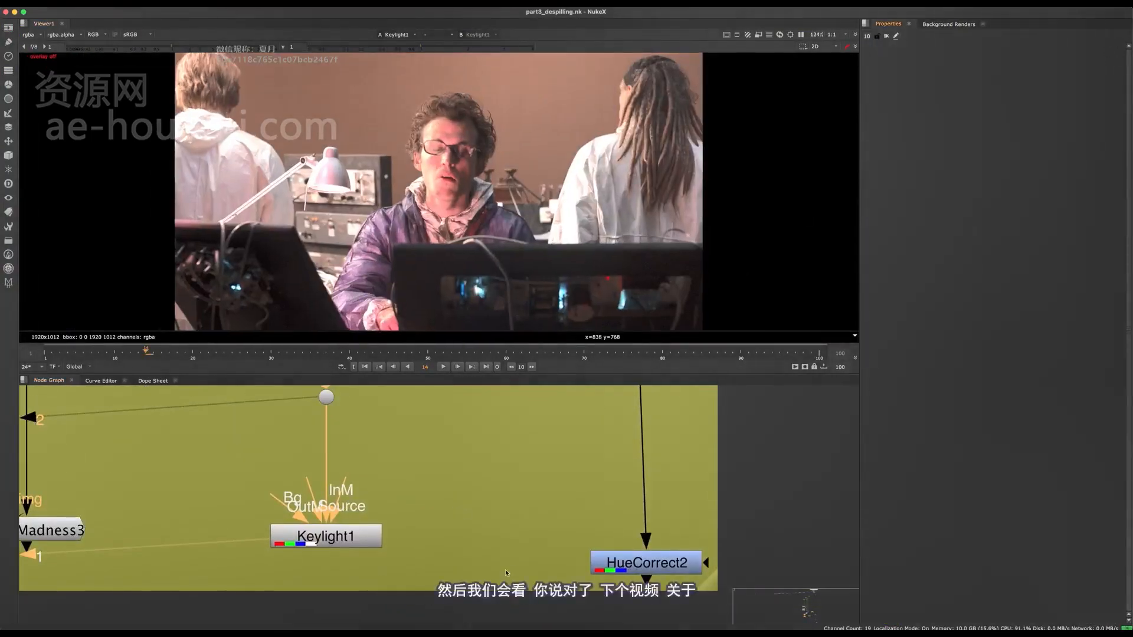